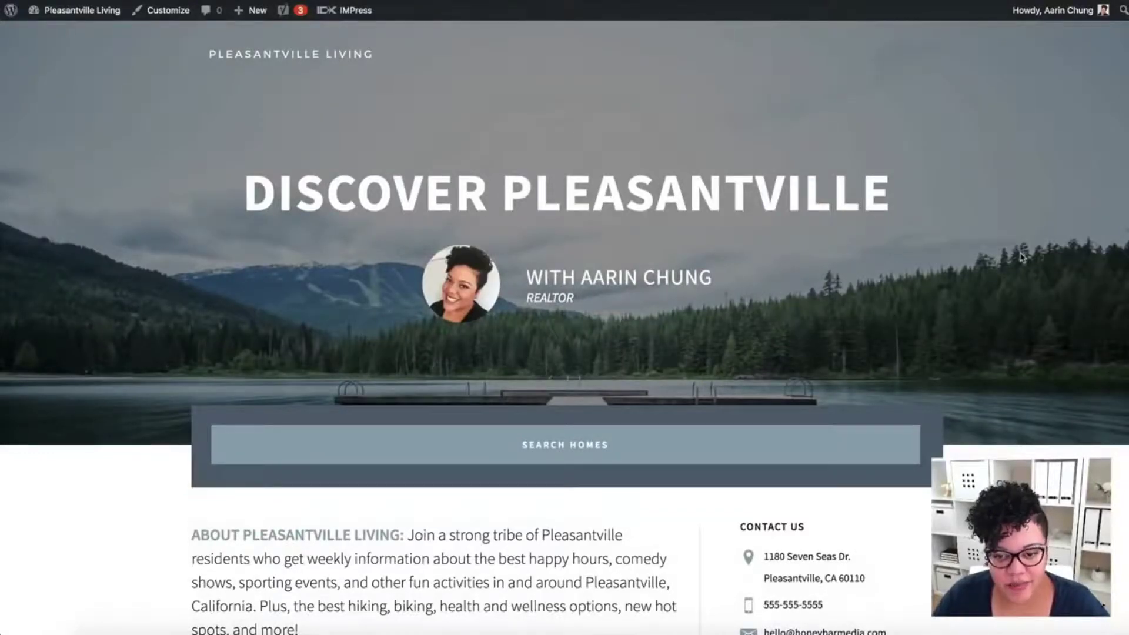
# - Scroll the home page down to the Featured Listings section
pyautogui.scroll(-10, 1021, 256)
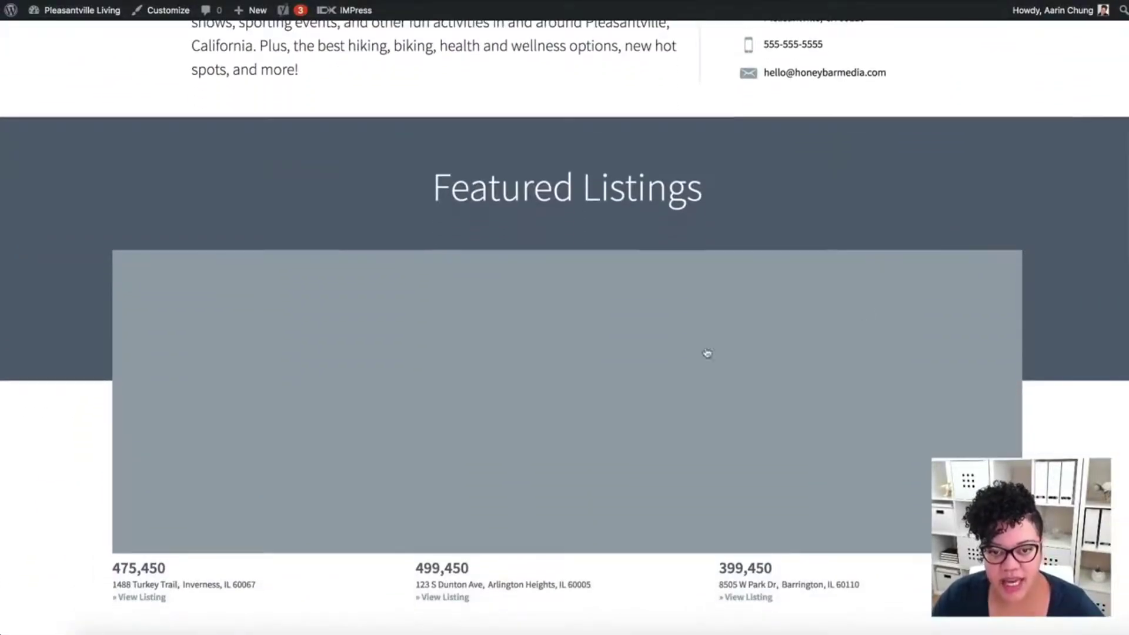
pyautogui.scroll(-1, 1092, 369)
pyautogui.scroll(-2, 1091, 369)
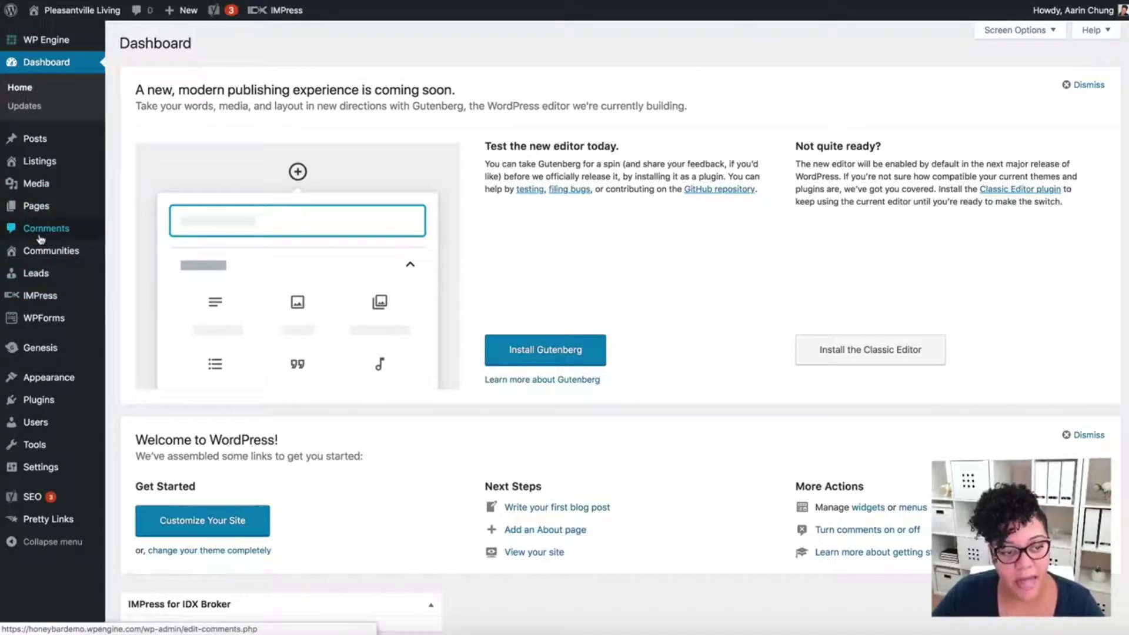
# - Go to Appearance > Widgets and scroll to the Front Page 3 widget area
pyautogui.moveTo(44, 383)
pyautogui.click(135, 398)
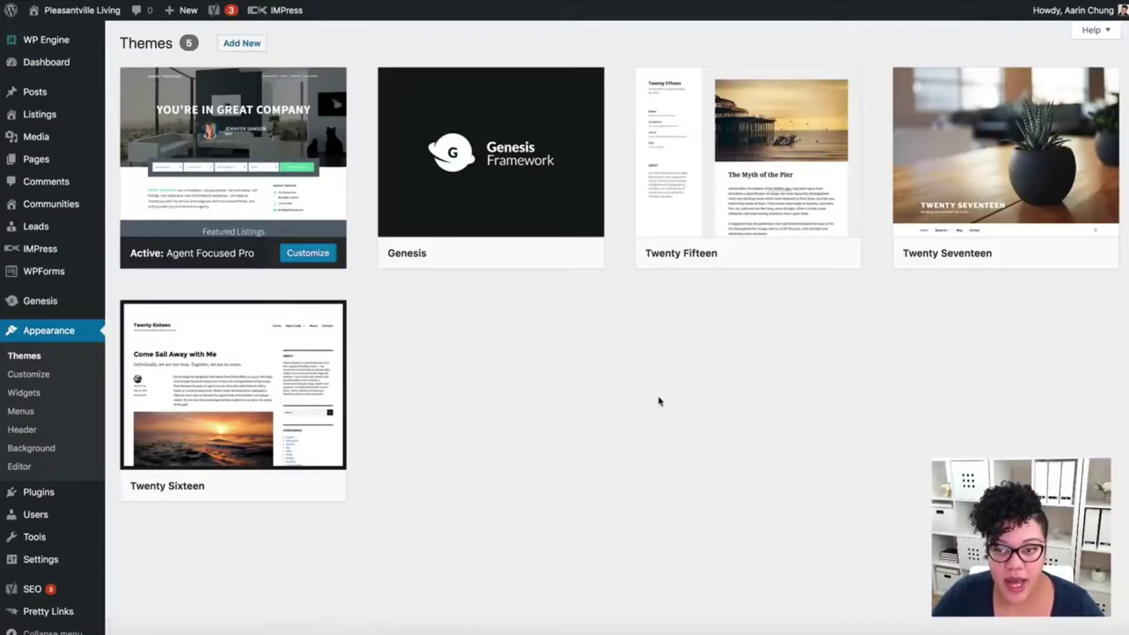
pyautogui.click(28, 393)
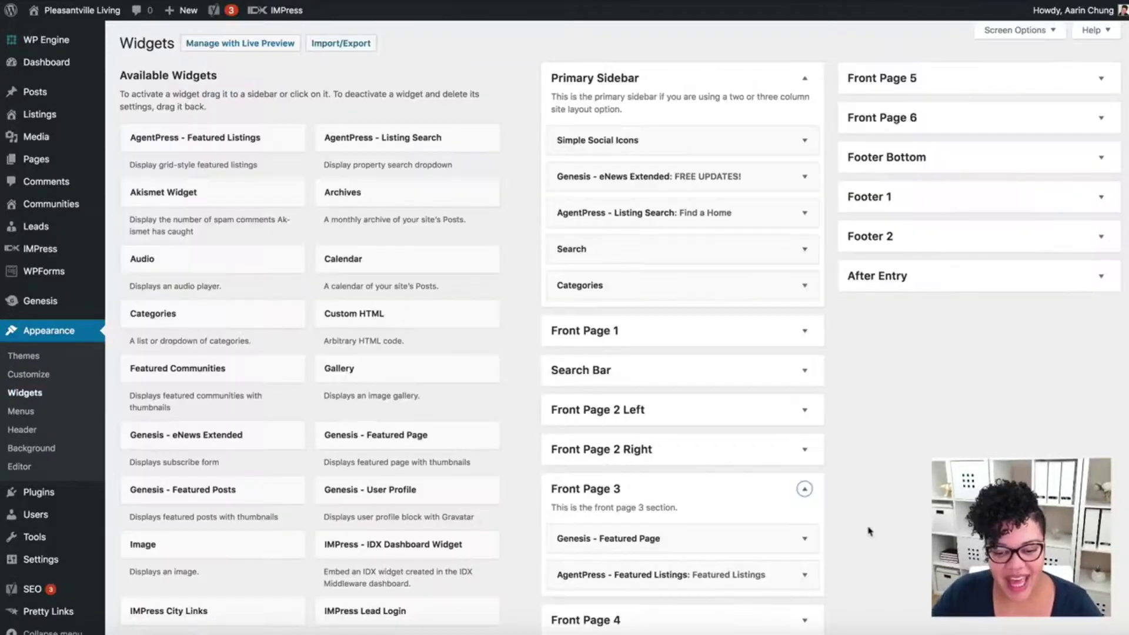
pyautogui.scroll(-5, 870, 531)
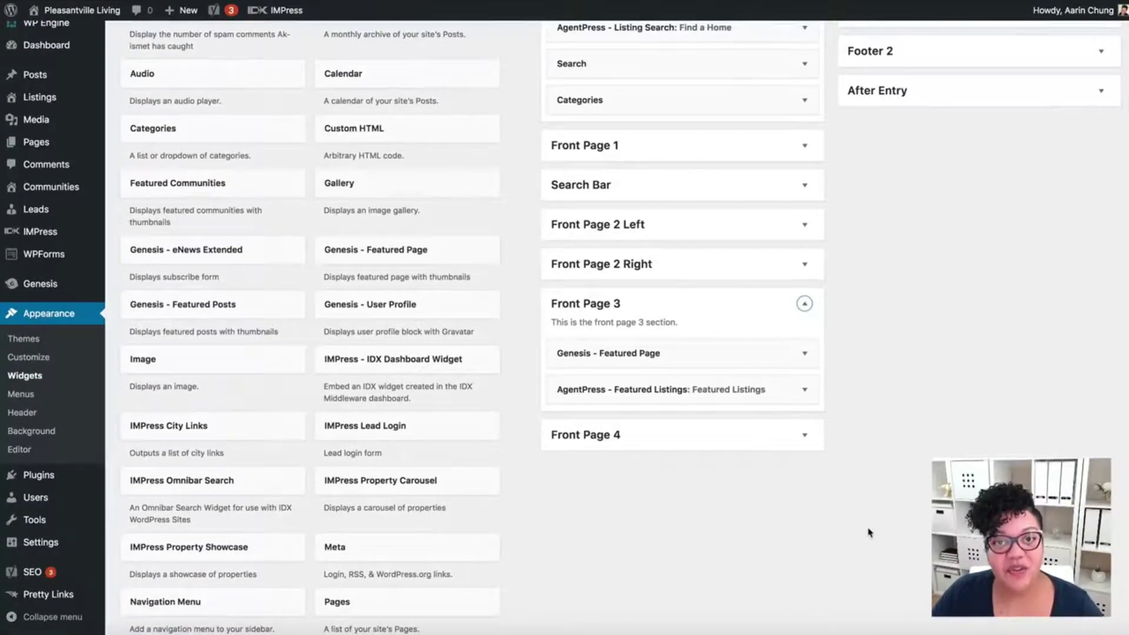
# - Review the AgentPress Featured Listings and Genesis Featured Page widget settings, then collapse both
pyautogui.click(805, 393)
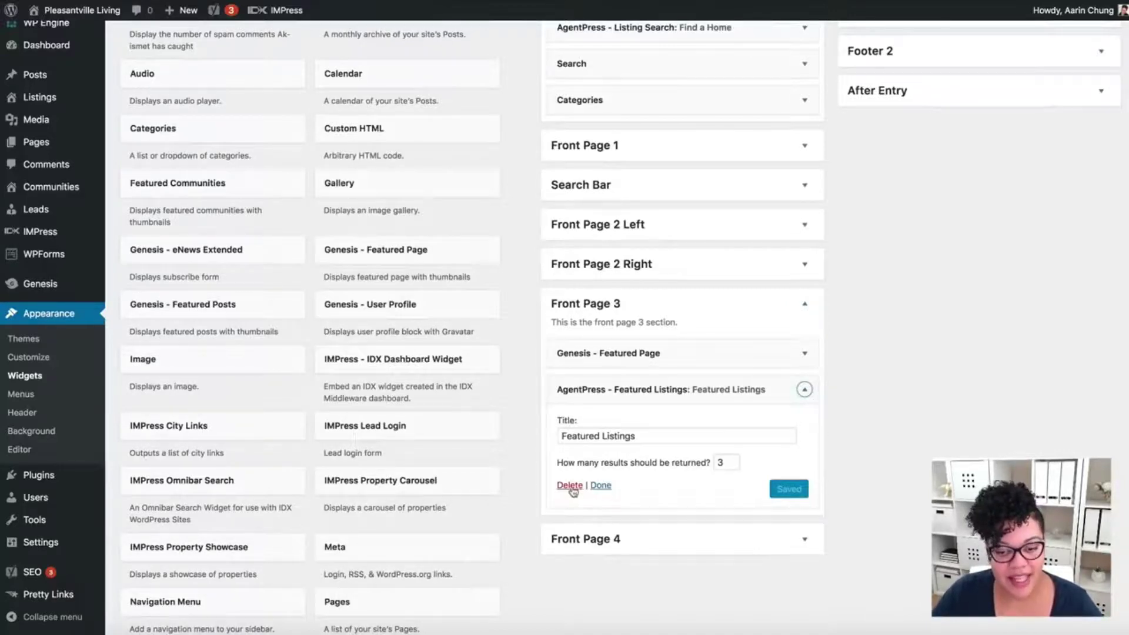
pyautogui.click(804, 353)
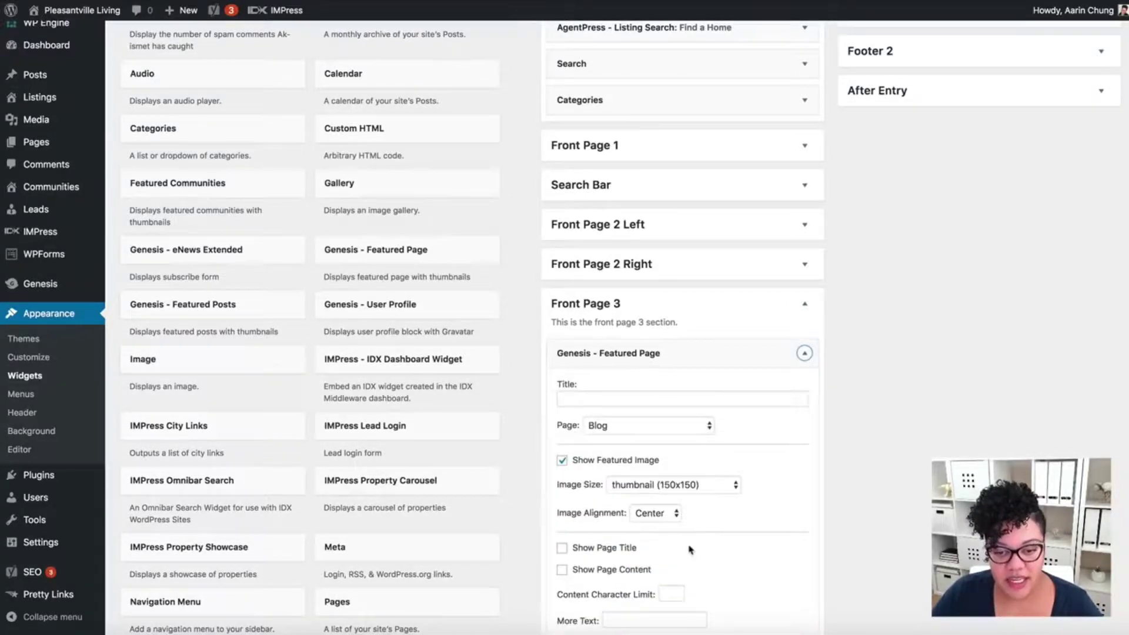
pyautogui.scroll(-8, 696, 547)
pyautogui.scroll(-2, 696, 546)
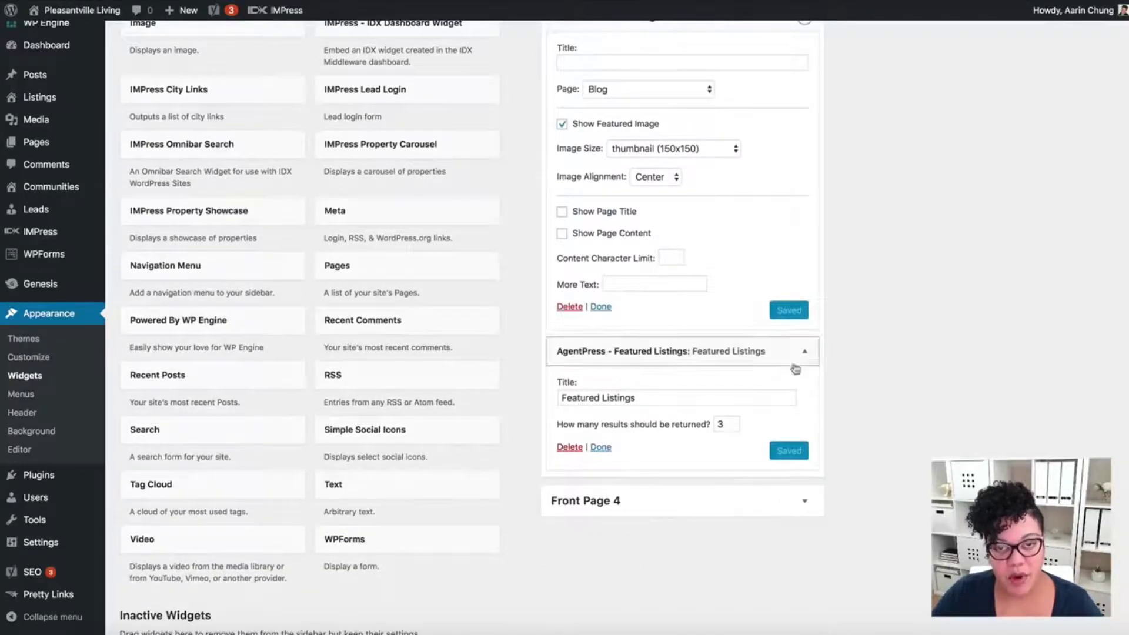
pyautogui.scroll(3, 759, 430)
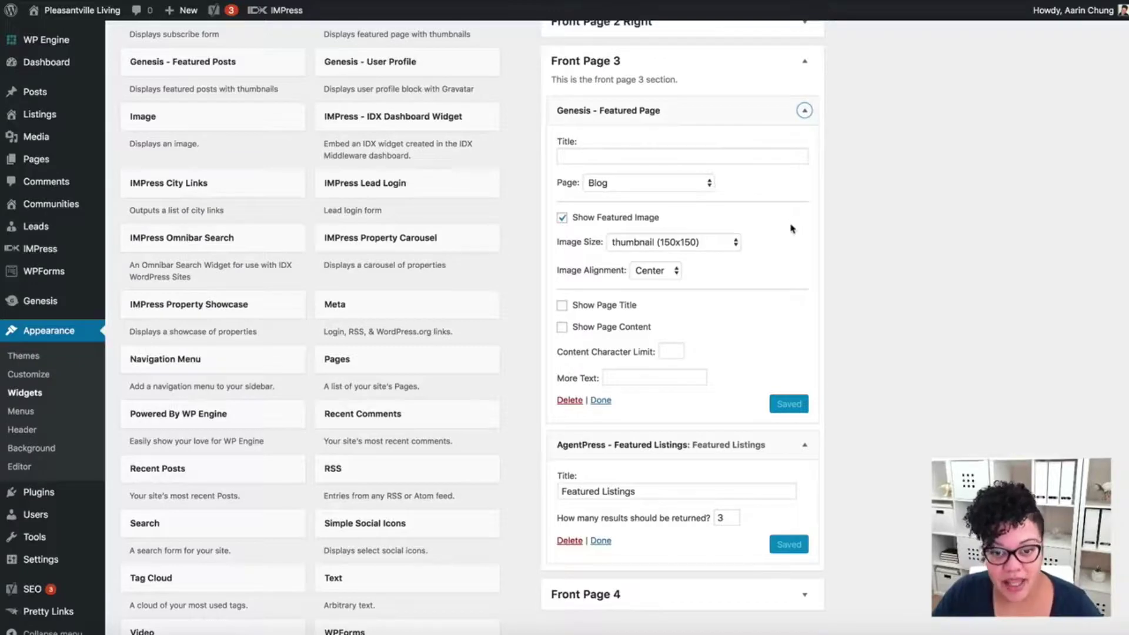
pyautogui.click(803, 111)
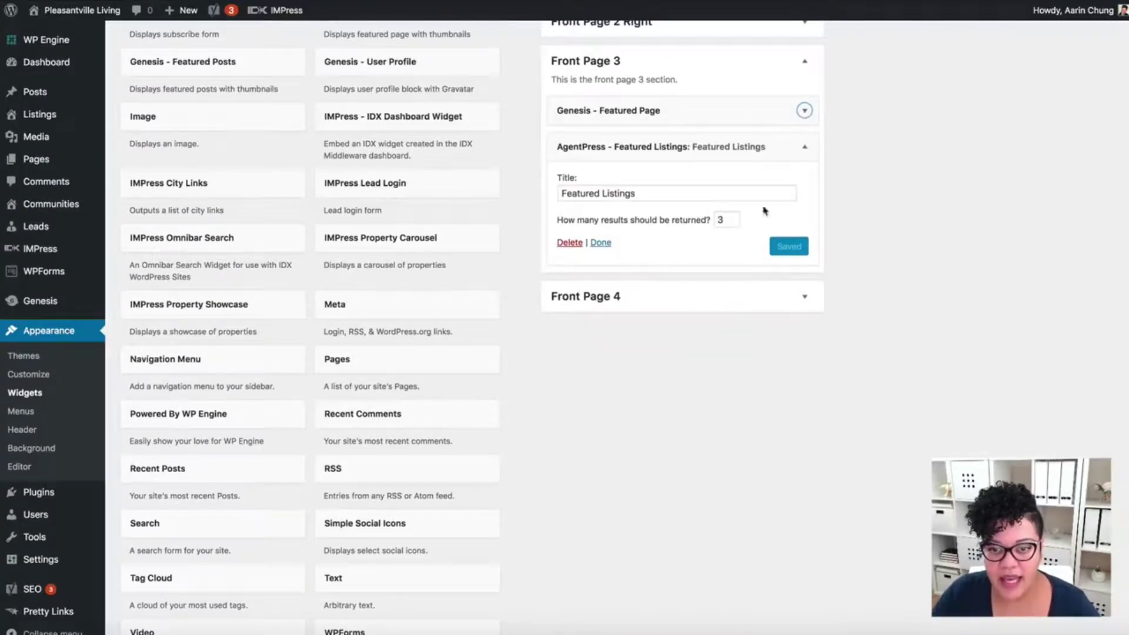
pyautogui.scroll(1, 780, 177)
pyautogui.click(804, 157)
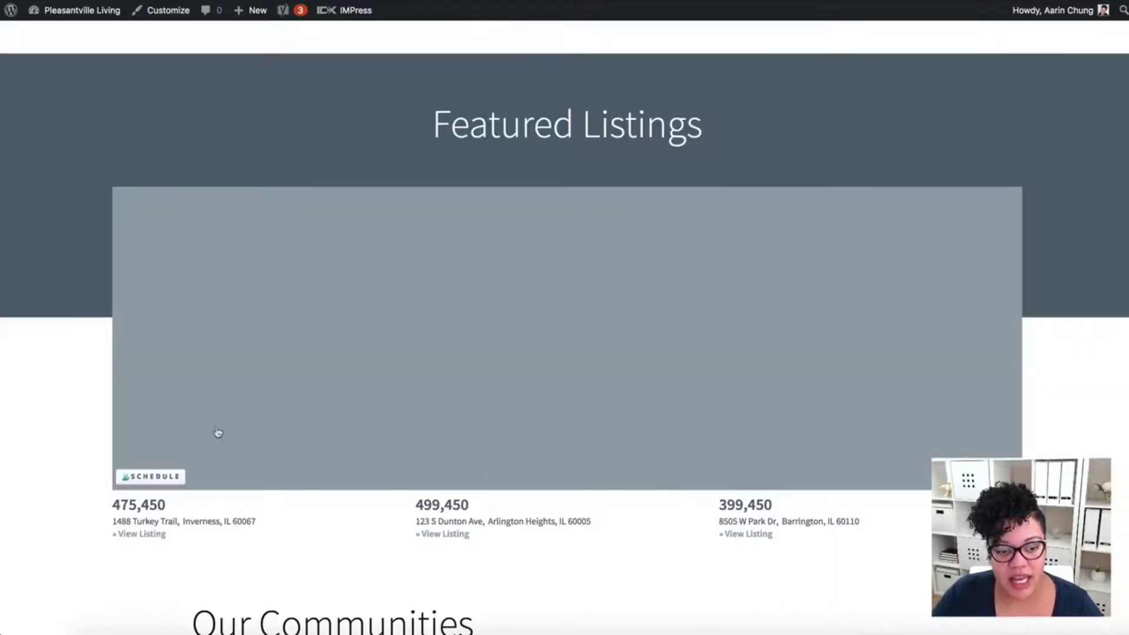
# - Open Featured Listing 1's page from the home page and read its property details
pyautogui.click(223, 411)
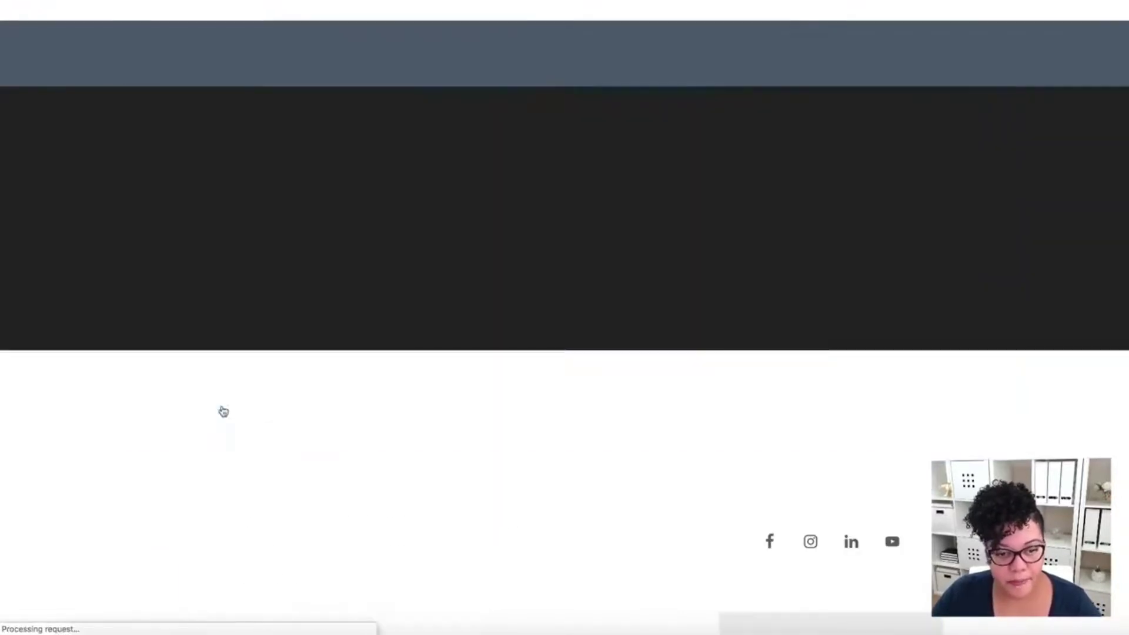
pyautogui.scroll(-6, 565, 330)
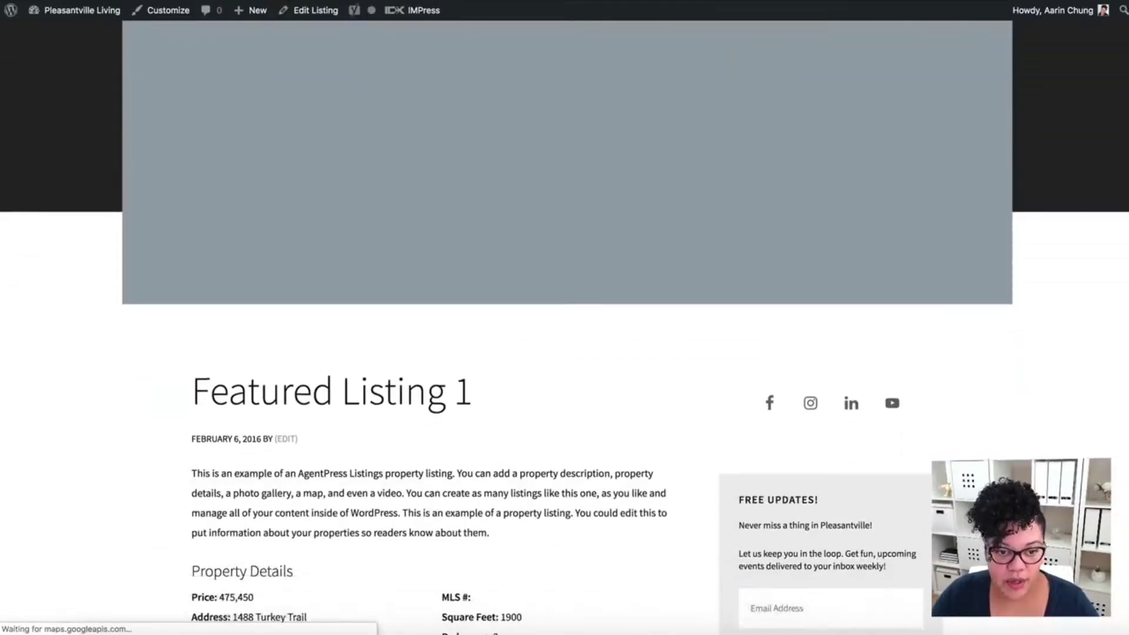
pyautogui.scroll(-2, 196, 179)
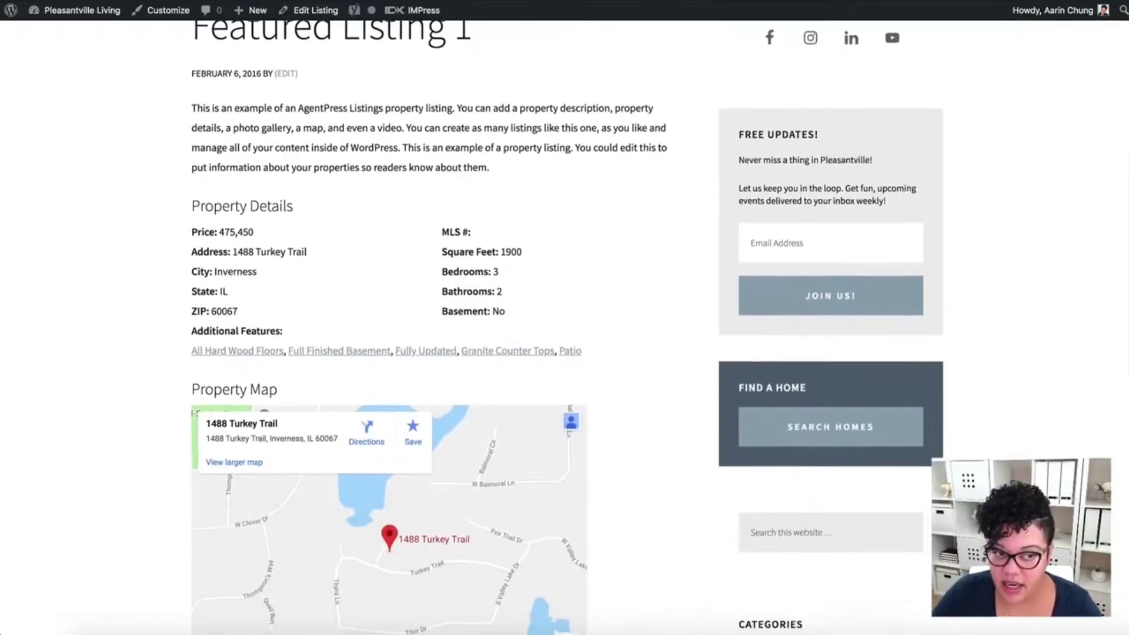
pyautogui.moveTo(194, 105); pyautogui.dragTo(582, 328)
pyautogui.click(641, 436)
# - Check the listing's map and unrendered contact form shortcode, then open it in the editor
pyautogui.scroll(-3, 645, 493)
pyautogui.scroll(-3, 646, 493)
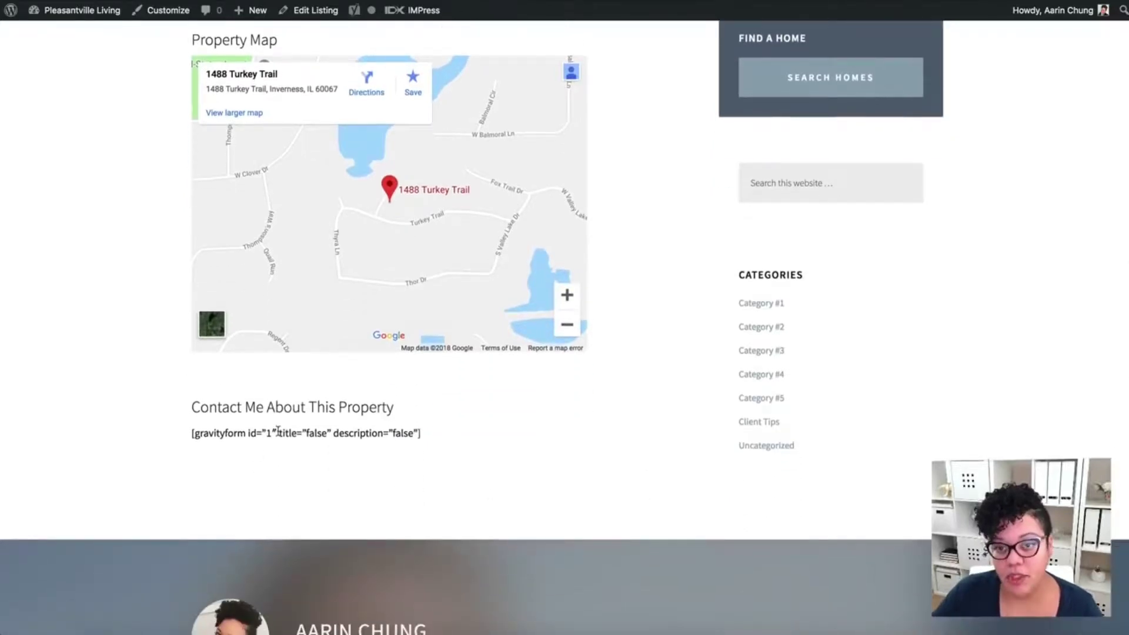
pyautogui.scroll(8, 696, 424)
pyautogui.scroll(4, 696, 424)
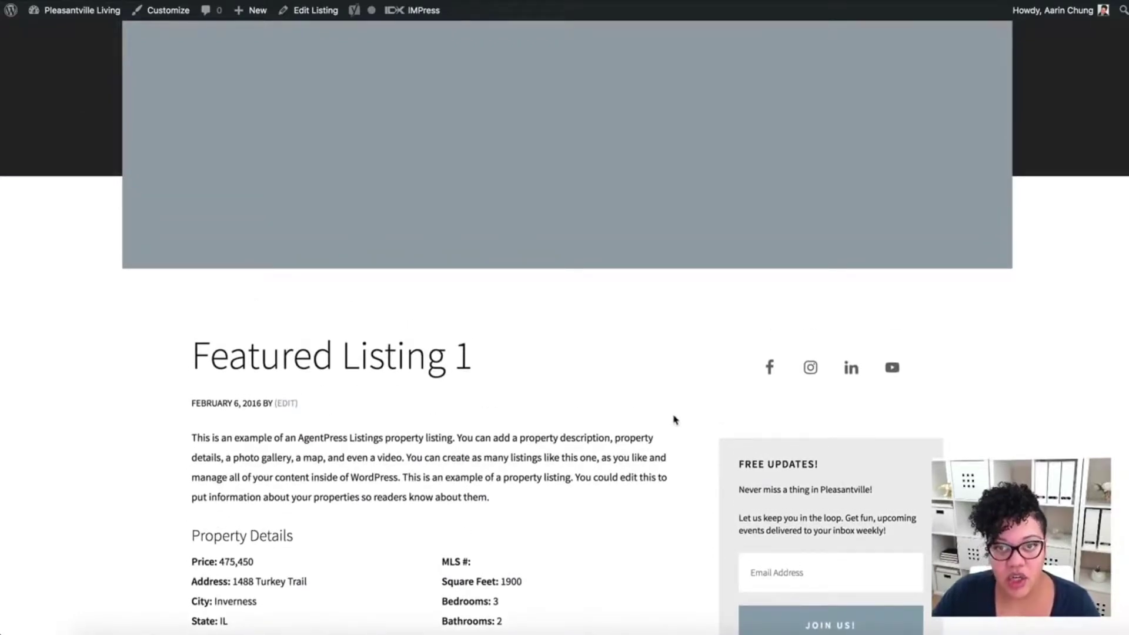
pyautogui.scroll(-3, 523, 441)
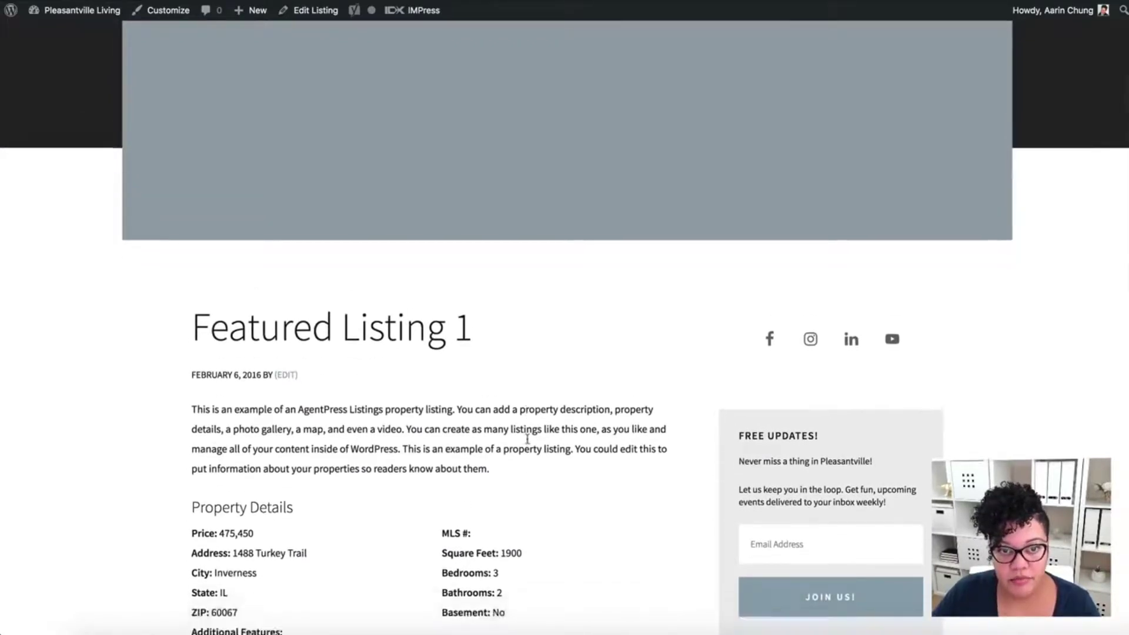
pyautogui.scroll(-1, 528, 442)
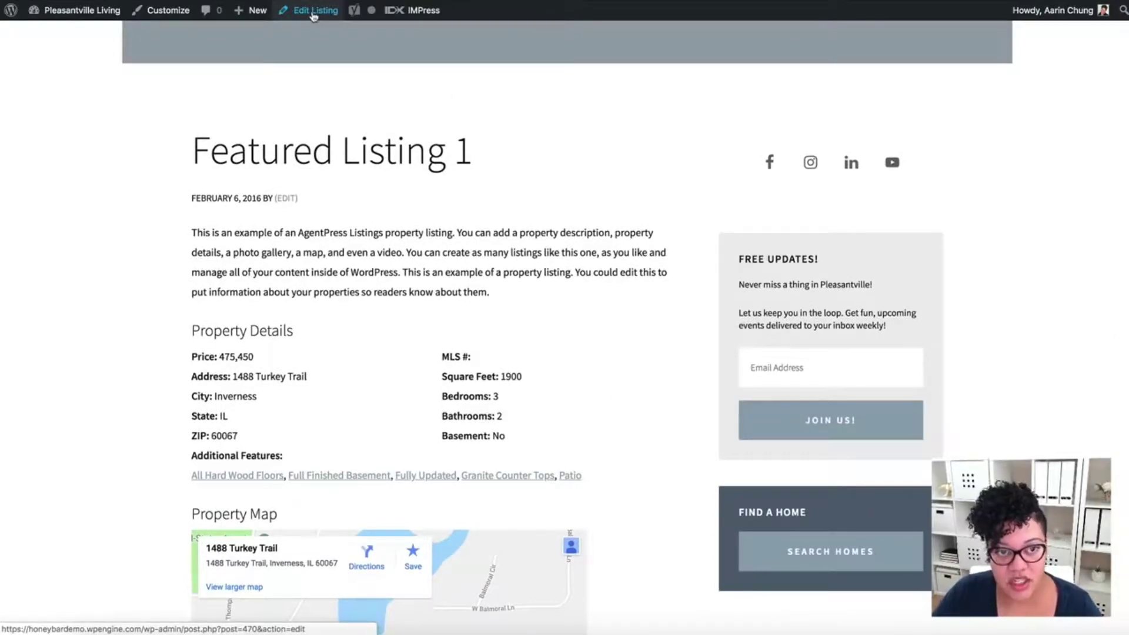
pyautogui.click(314, 13)
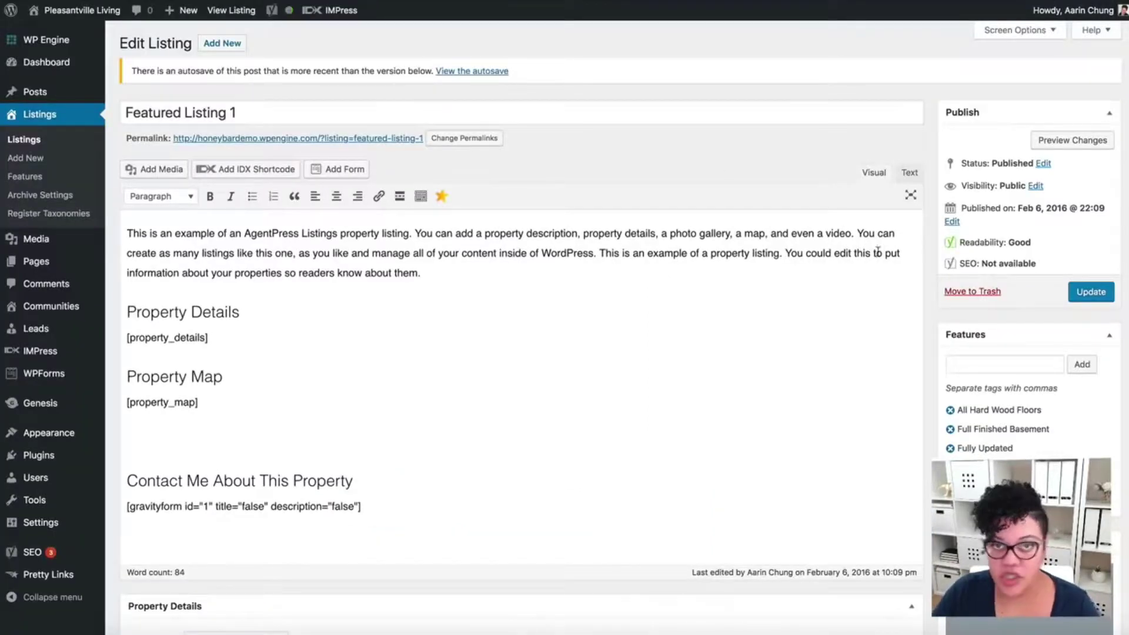
# - Add blank lines above Property Details and after [property_details] in the listing body
pyautogui.moveTo(434, 273); pyautogui.dragTo(125, 230)
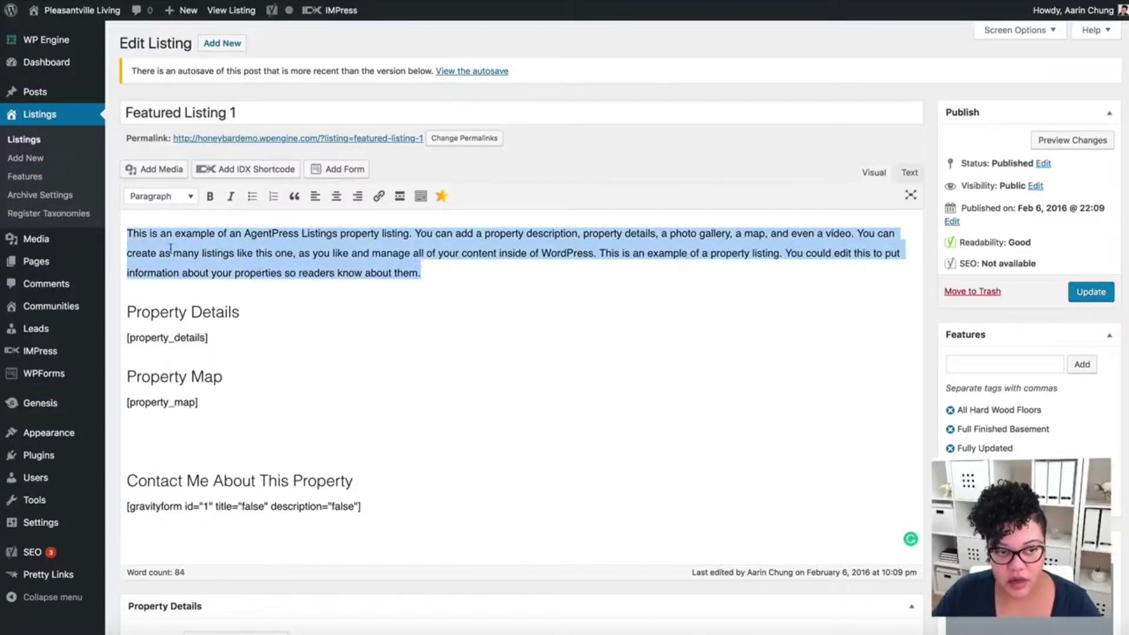
pyautogui.click(305, 289)
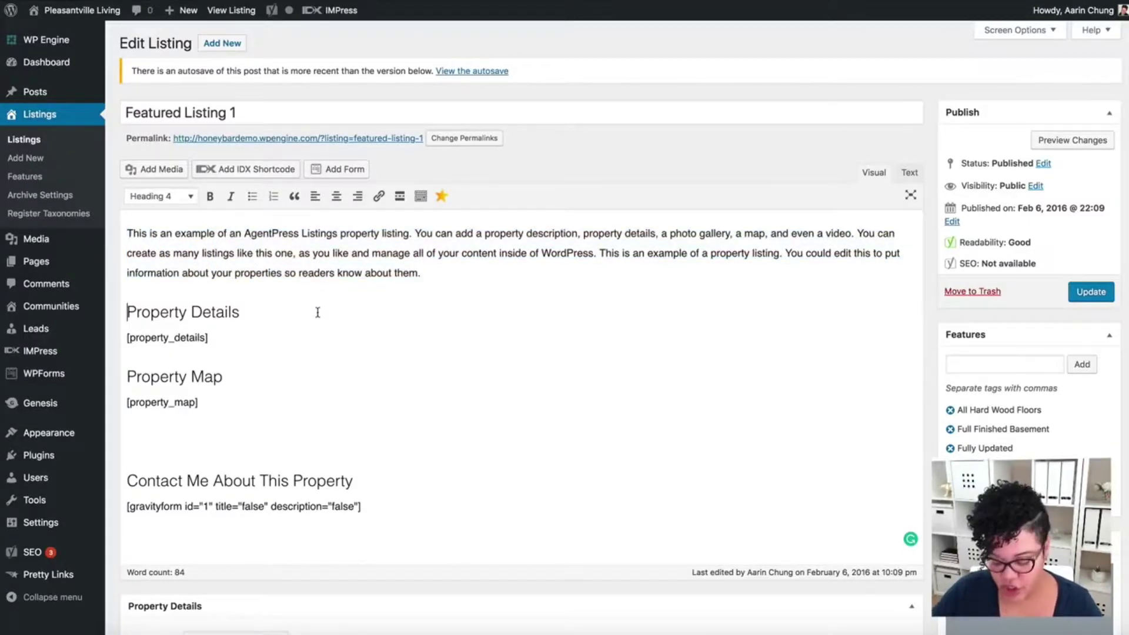
pyautogui.press('Return')
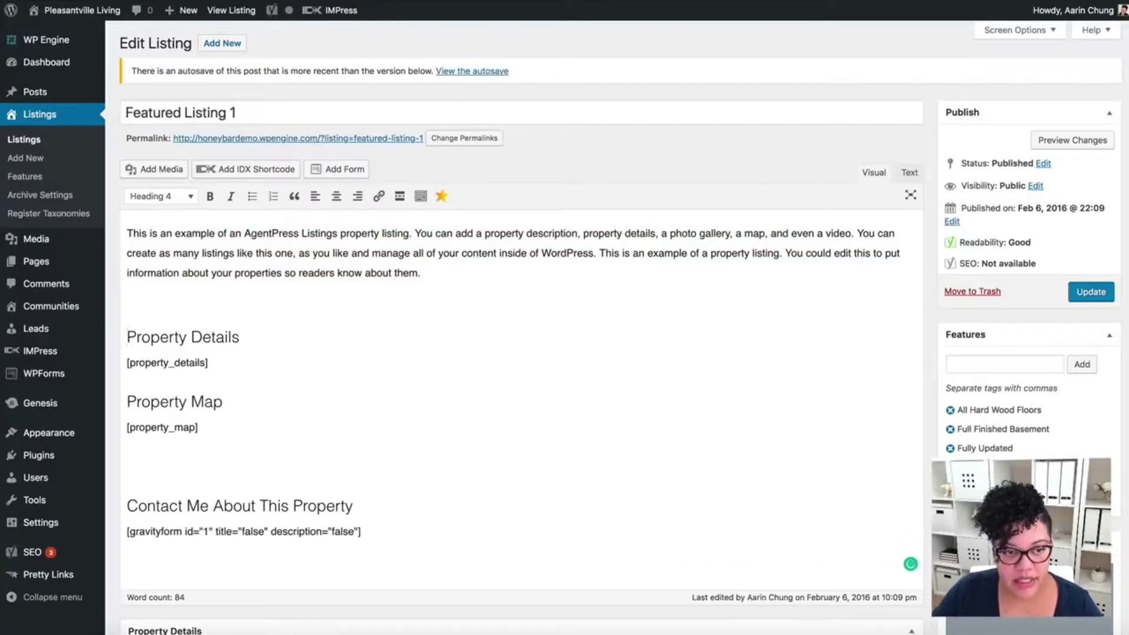
pyautogui.scroll(-3, 308, 422)
pyautogui.click(236, 302)
pyautogui.press('Return')
pyautogui.scroll(-5, 267, 373)
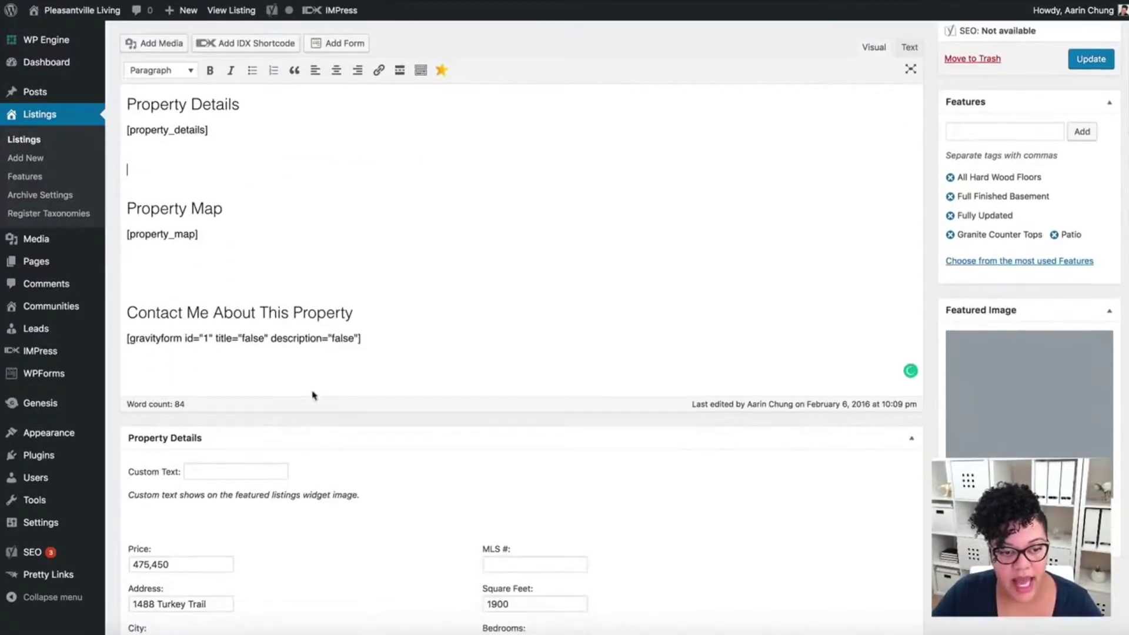
pyautogui.moveTo(375, 318); pyautogui.dragTo(50, 317)
pyautogui.press('Down')
pyautogui.scroll(7, 609, 323)
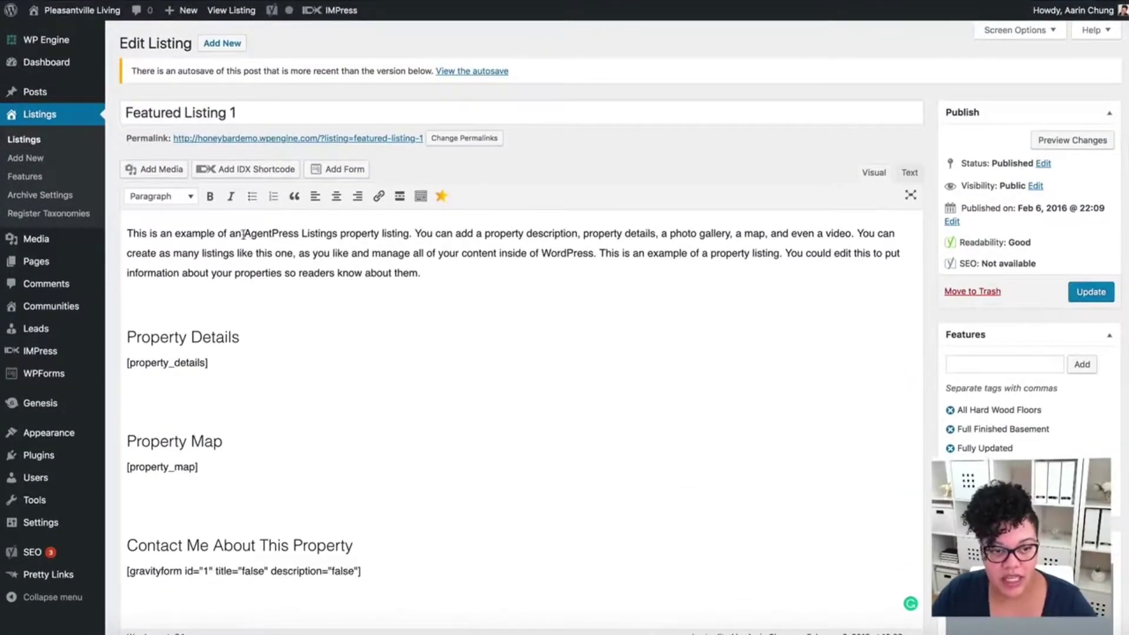
pyautogui.moveTo(423, 273); pyautogui.dragTo(127, 231)
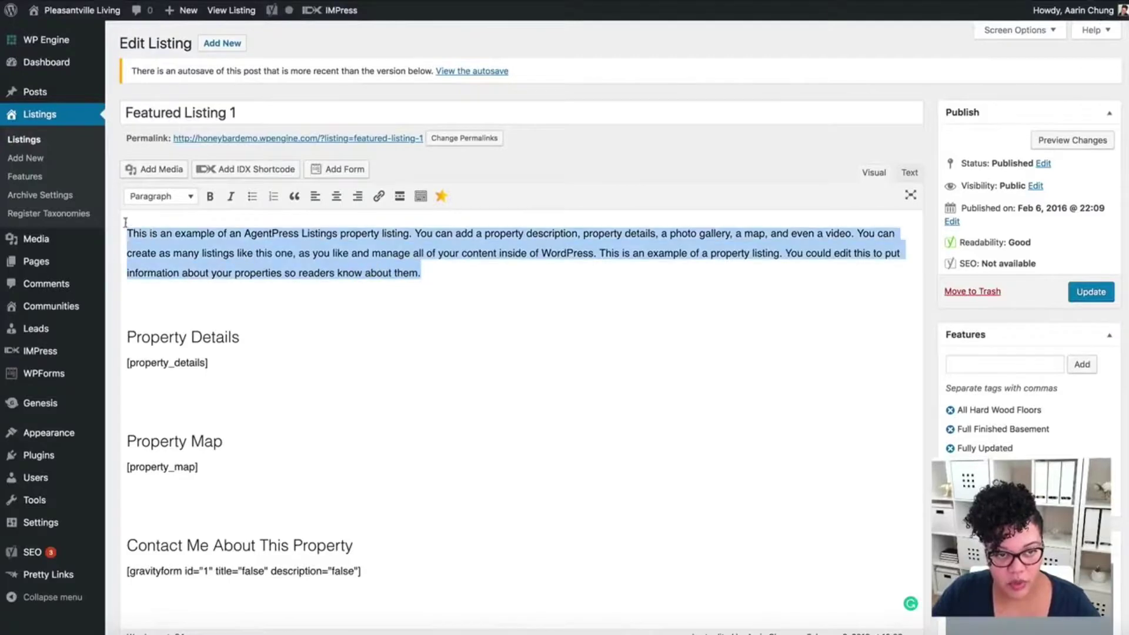
pyautogui.click(294, 384)
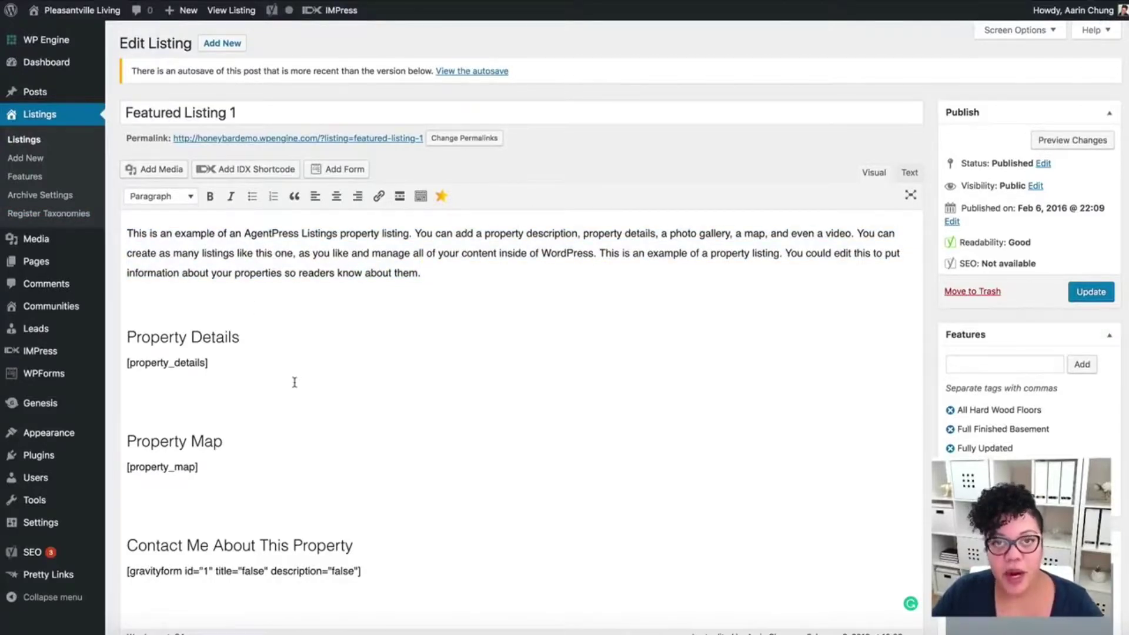
pyautogui.scroll(-15, 403, 434)
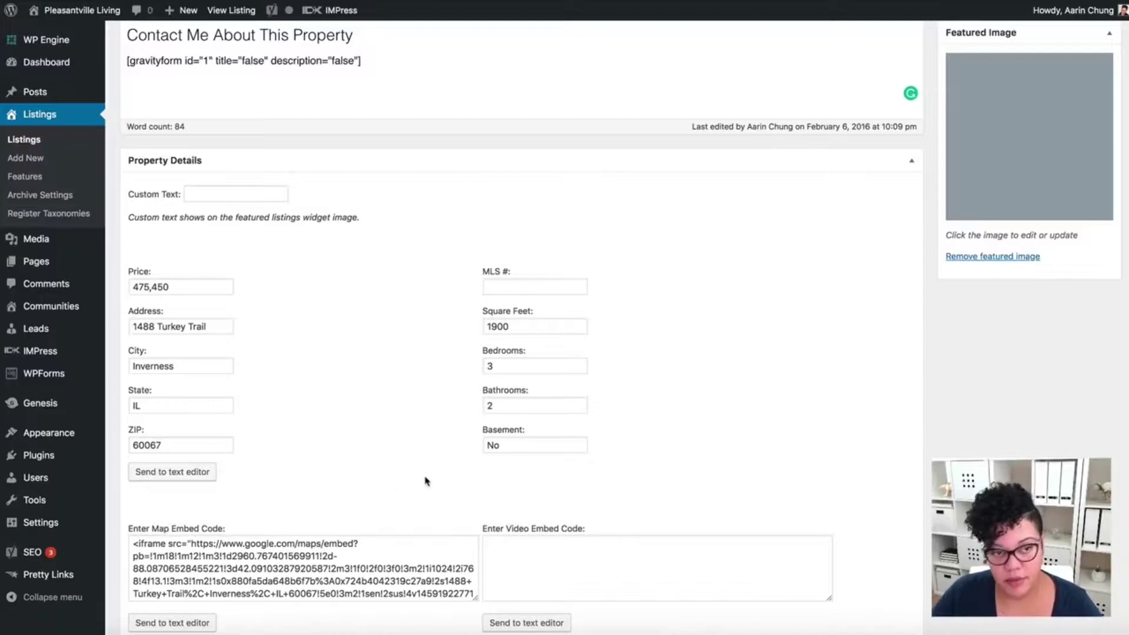
pyautogui.scroll(-3, 417, 477)
pyautogui.click(277, 397)
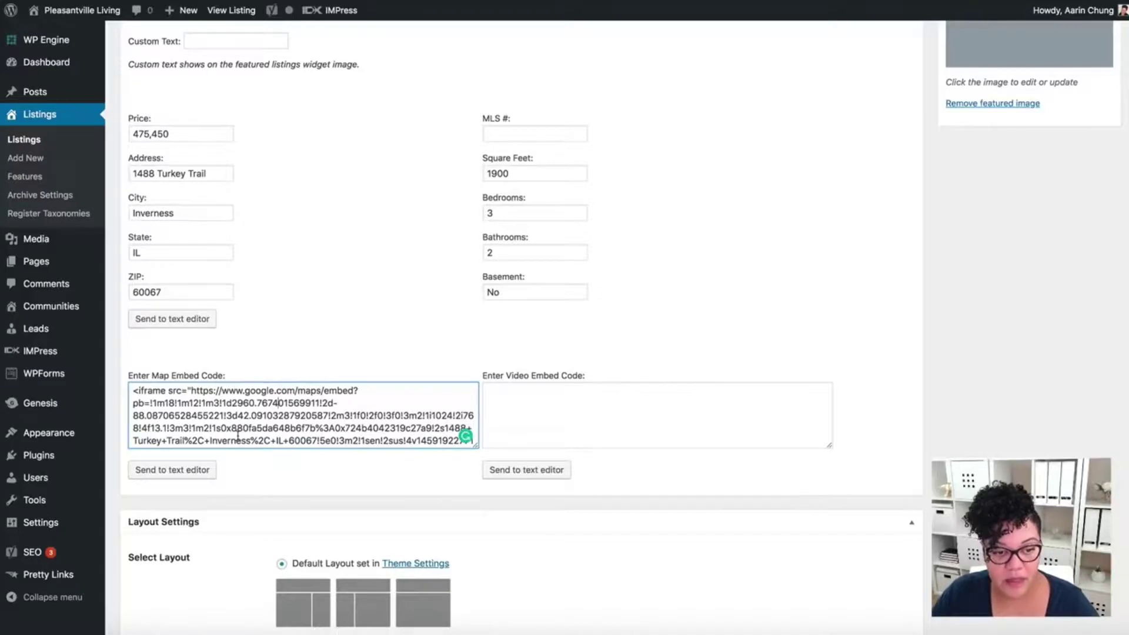
pyautogui.scroll(7, 290, 326)
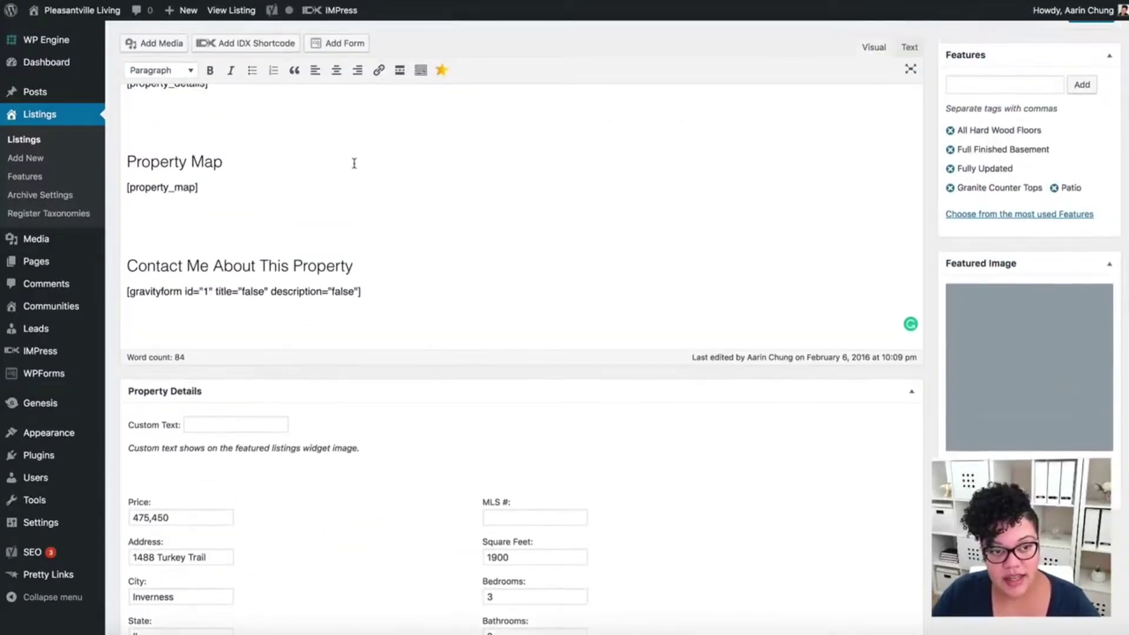
pyautogui.moveTo(197, 187); pyautogui.dragTo(56, 195)
pyautogui.scroll(-7, 510, 454)
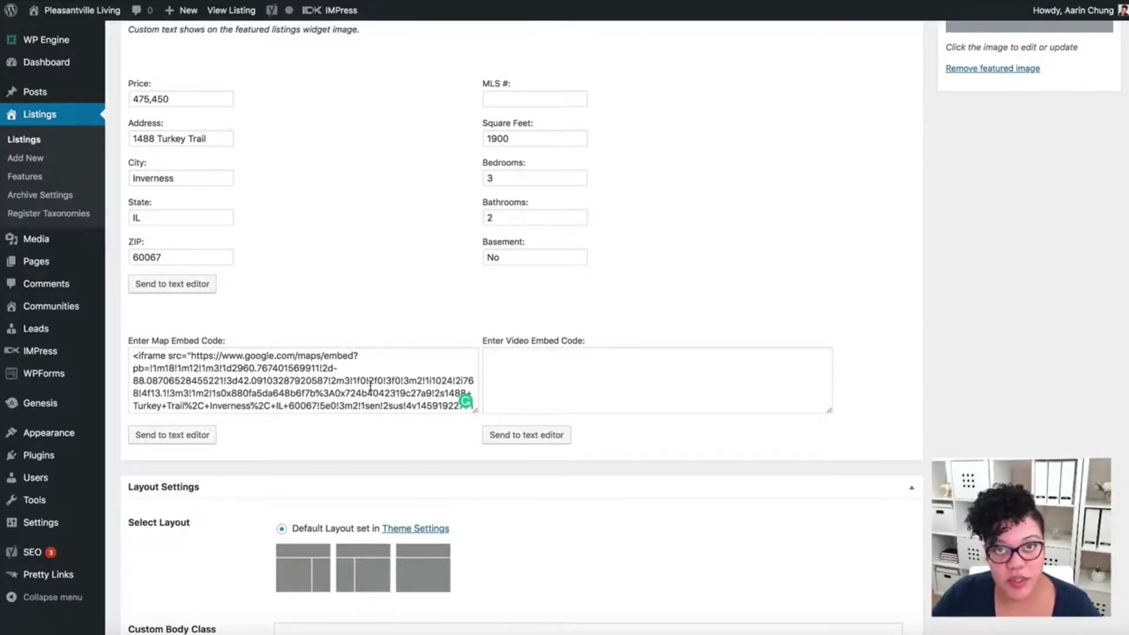
pyautogui.hotkey('ctrl', 'Tab')
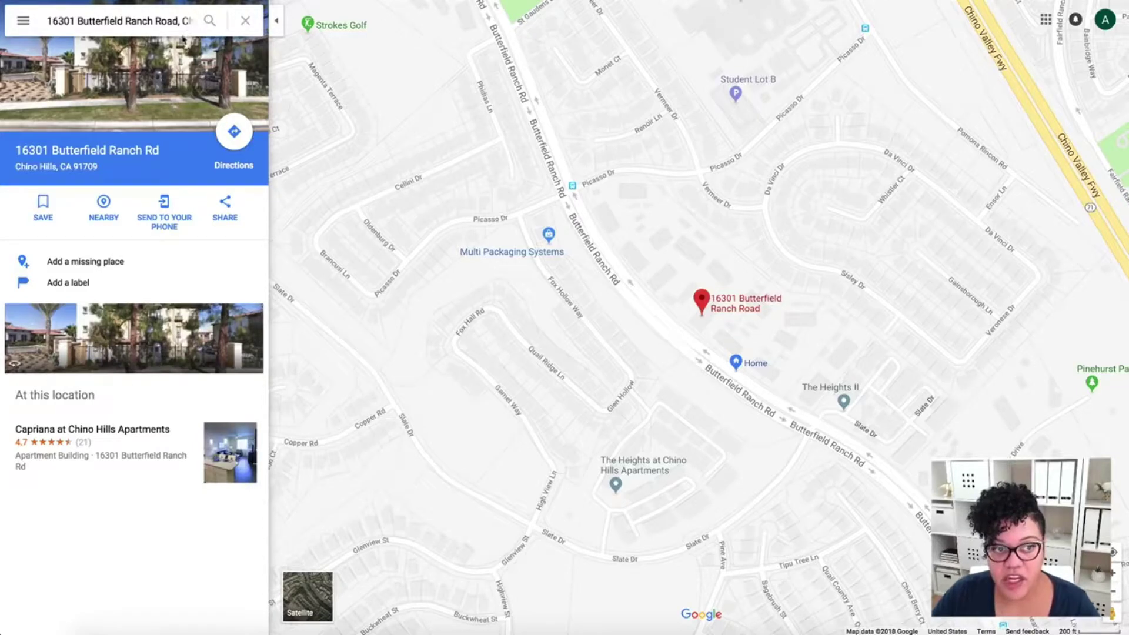
pyautogui.click(126, 22)
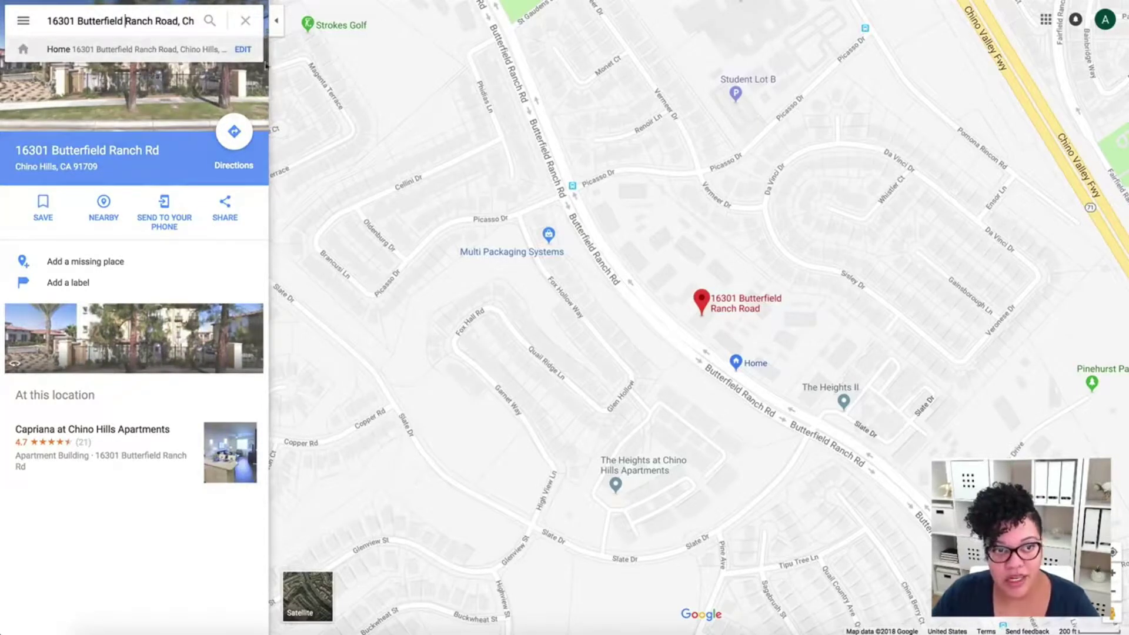
pyautogui.click(310, 75)
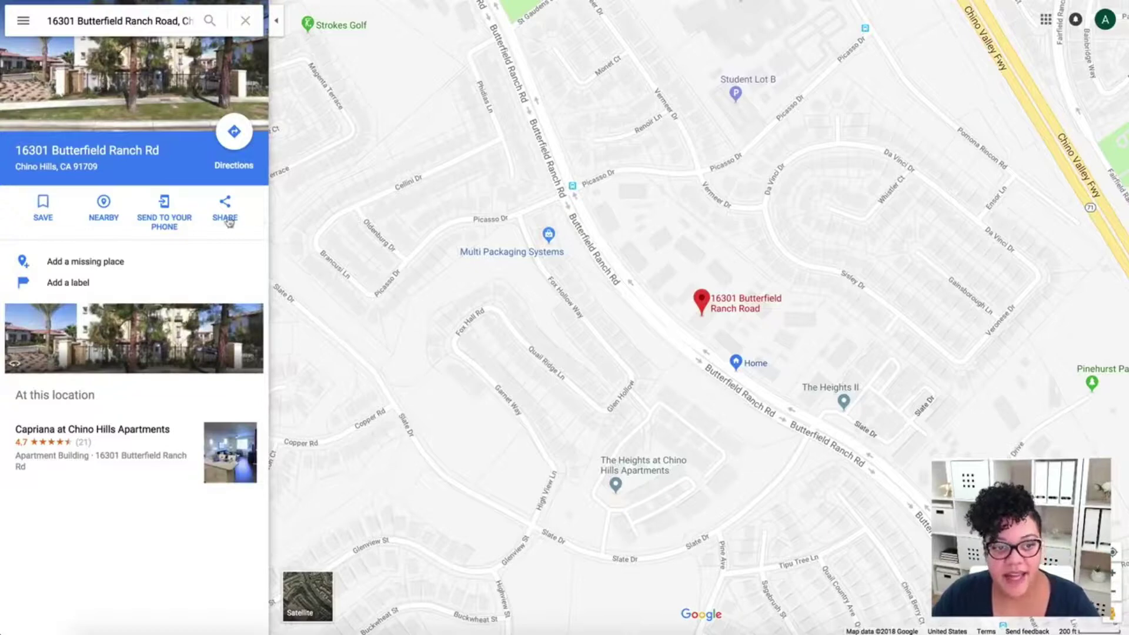
pyautogui.click(228, 216)
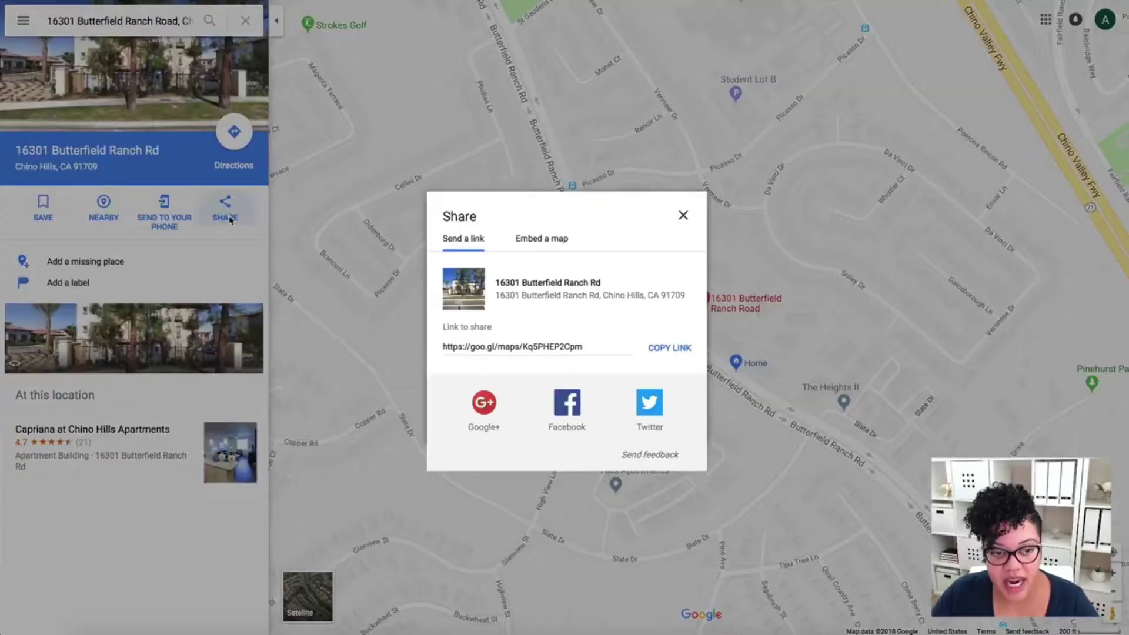
pyautogui.click(554, 244)
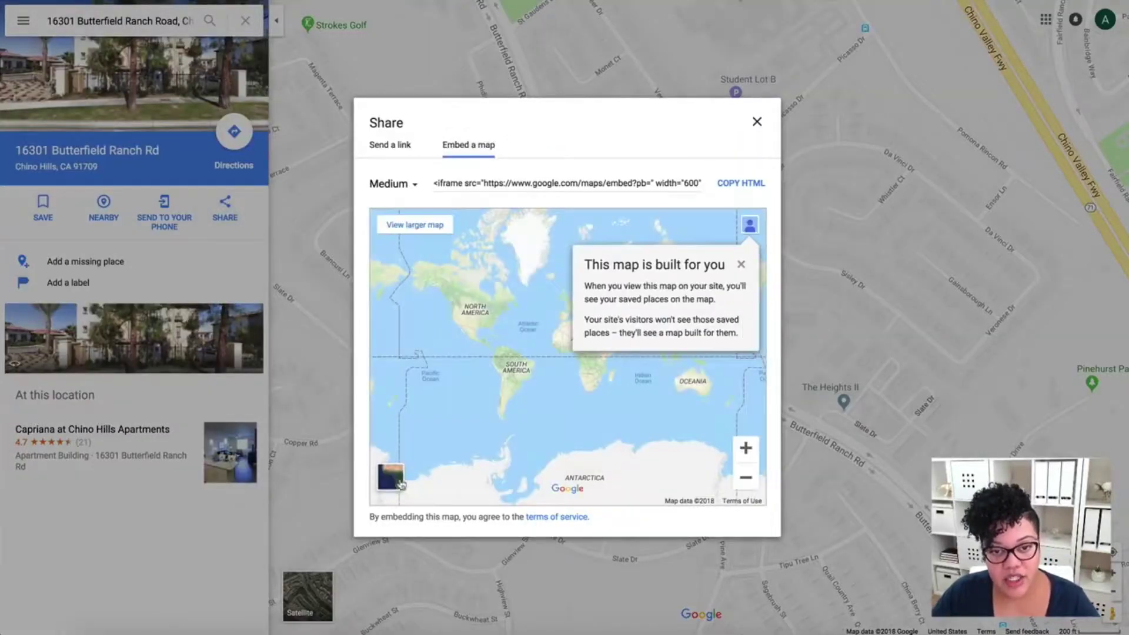
pyautogui.click(741, 184)
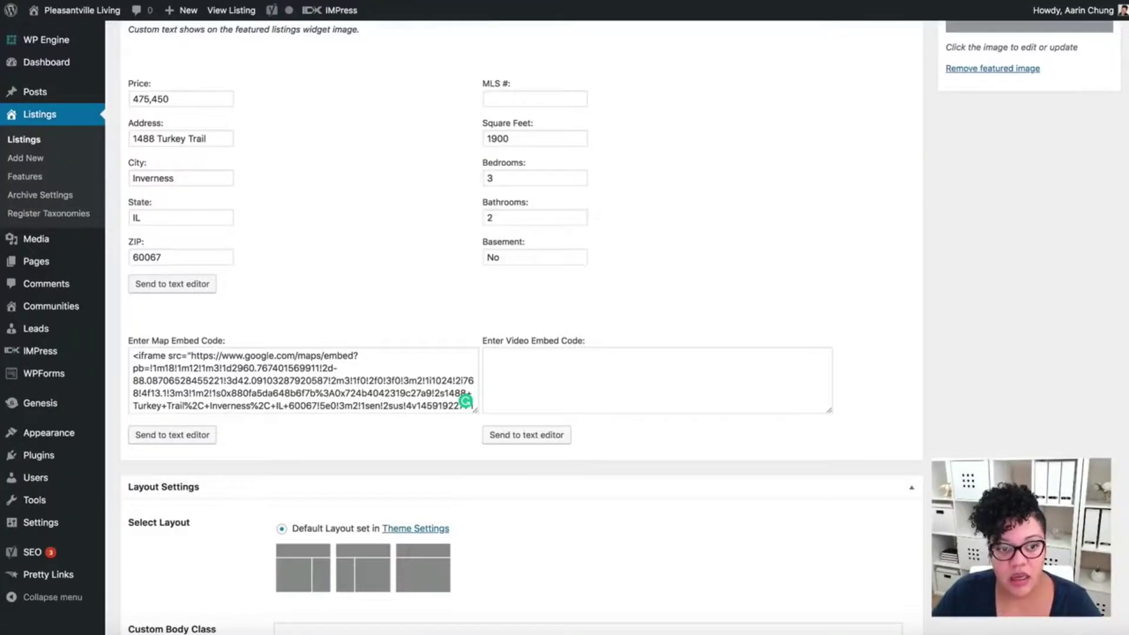
# - Send the [property_video] shortcode from the embed code fields into the listing body
pyautogui.click(213, 368)
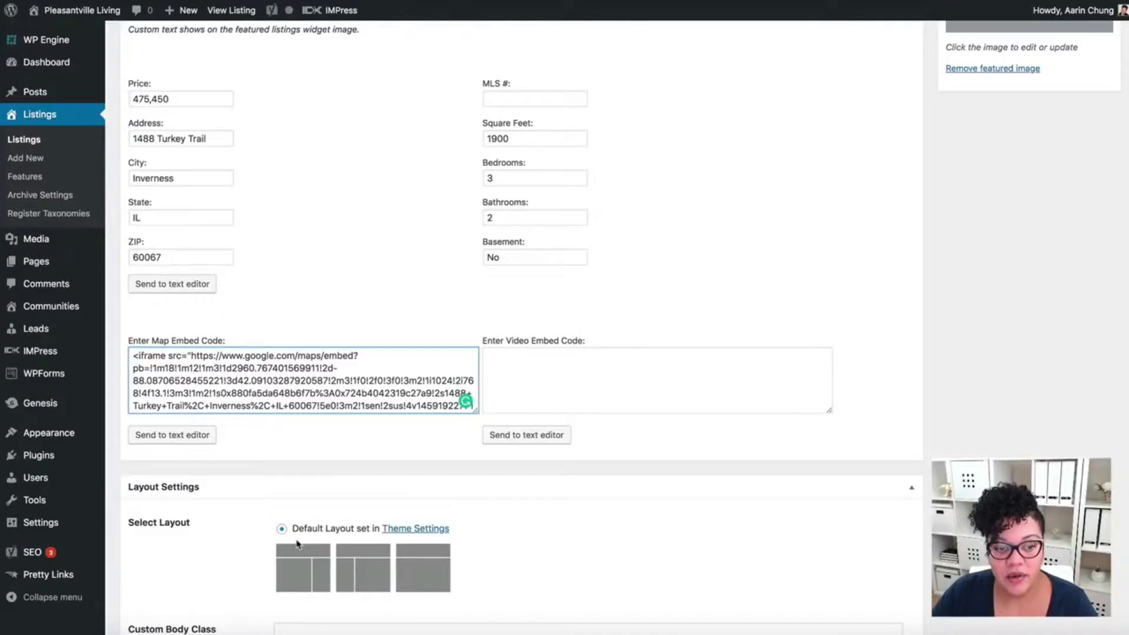
pyautogui.click(669, 370)
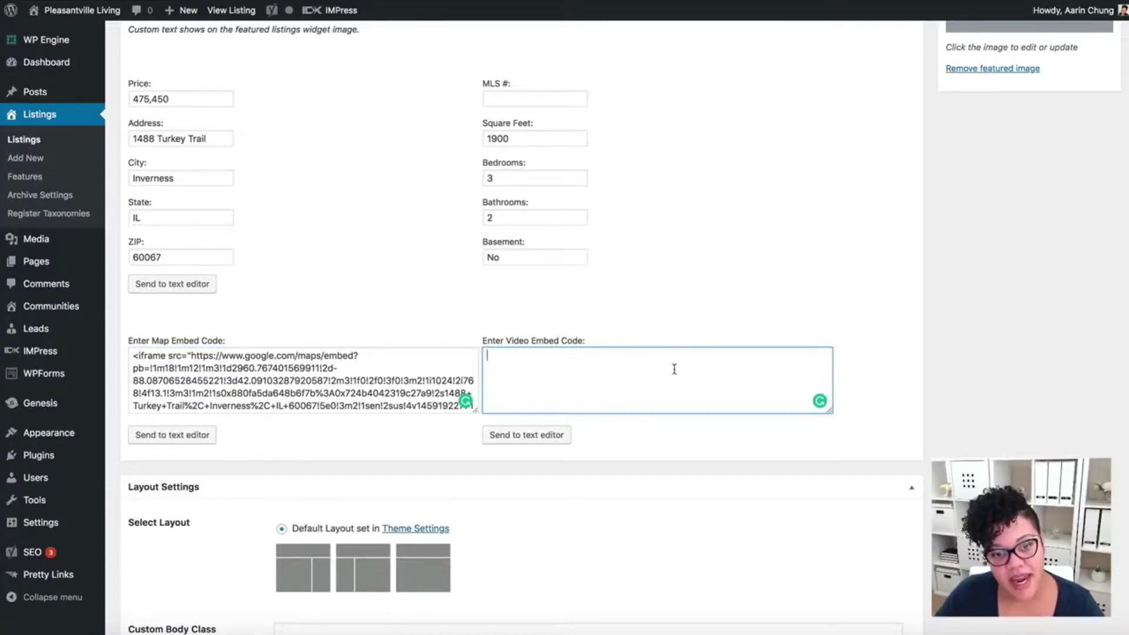
pyautogui.scroll(5, 613, 387)
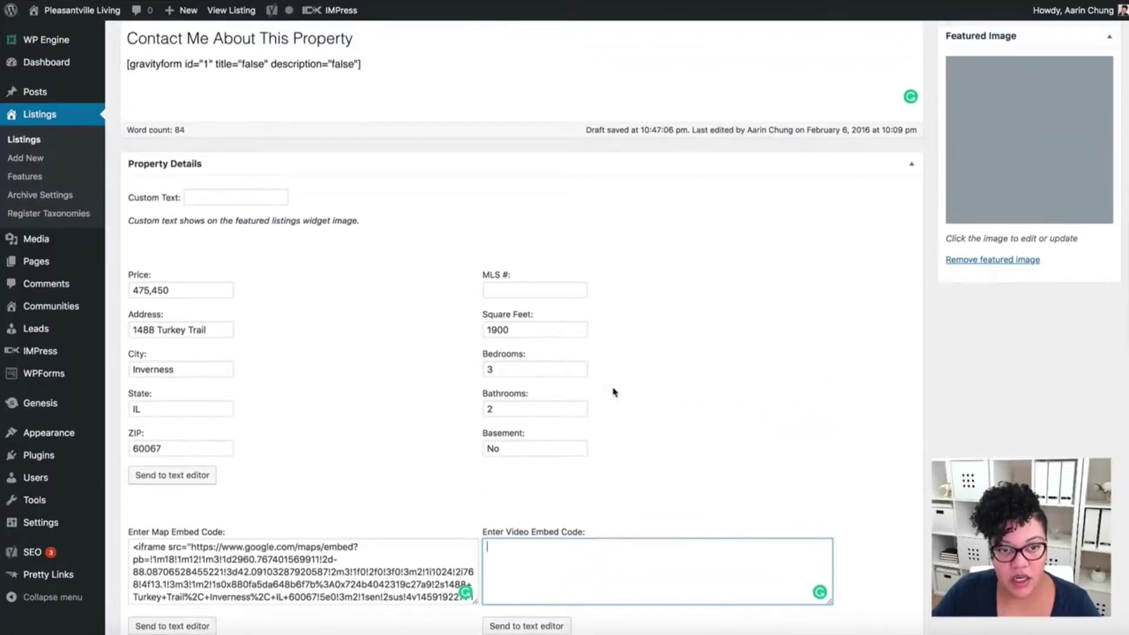
pyautogui.scroll(-3, 613, 388)
pyautogui.click(549, 532)
pyautogui.scroll(-3, 690, 403)
# - Replace the [property_video] line under Property Map with [property_map]
pyautogui.moveTo(217, 288); pyautogui.dragTo(83, 310)
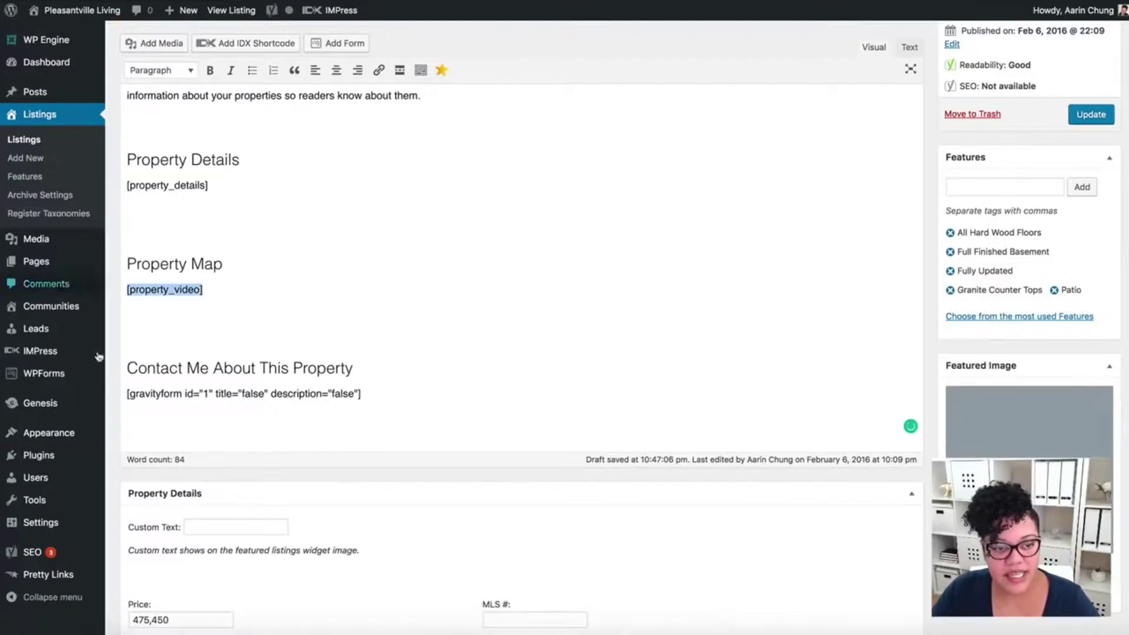
pyautogui.scroll(-4, 506, 300)
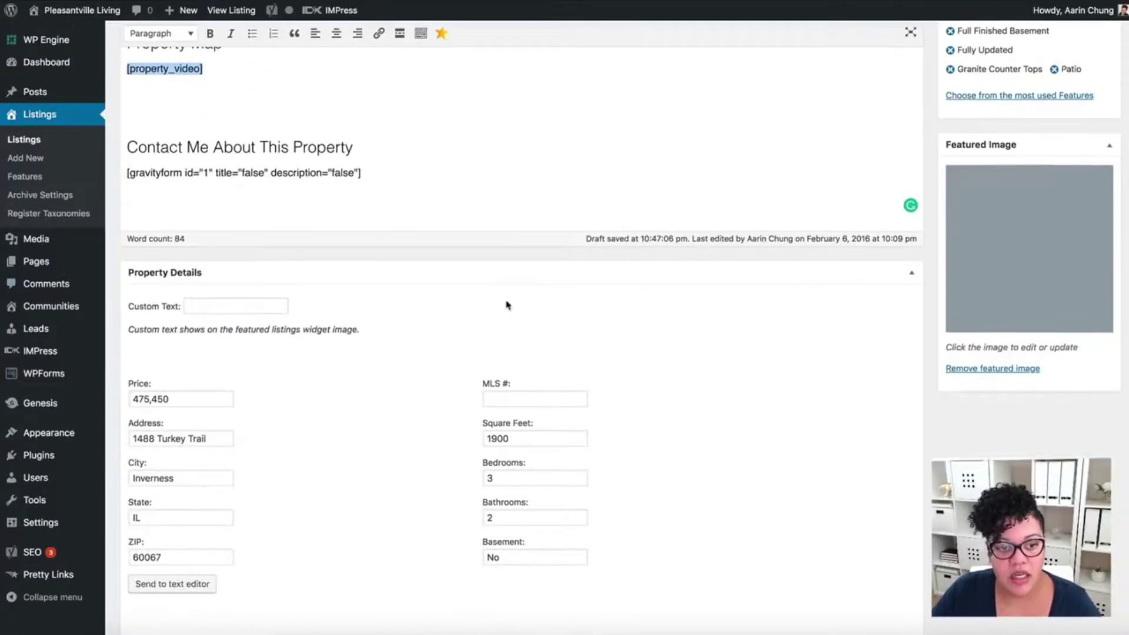
pyautogui.scroll(4, 397, 310)
pyautogui.scroll(-6, 396, 315)
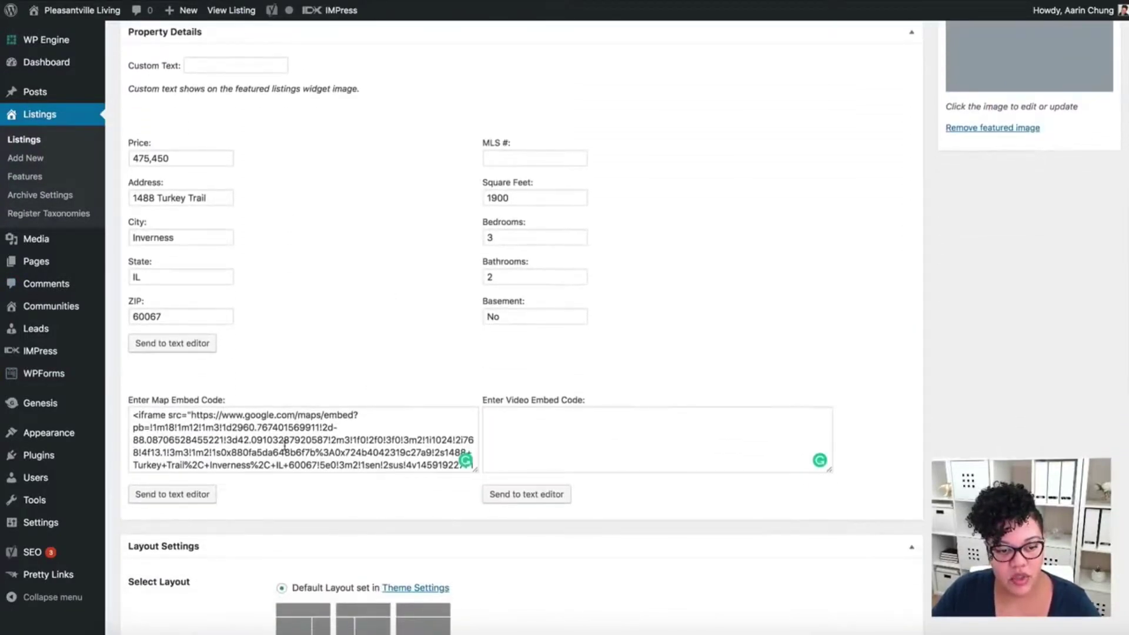
pyautogui.click(189, 495)
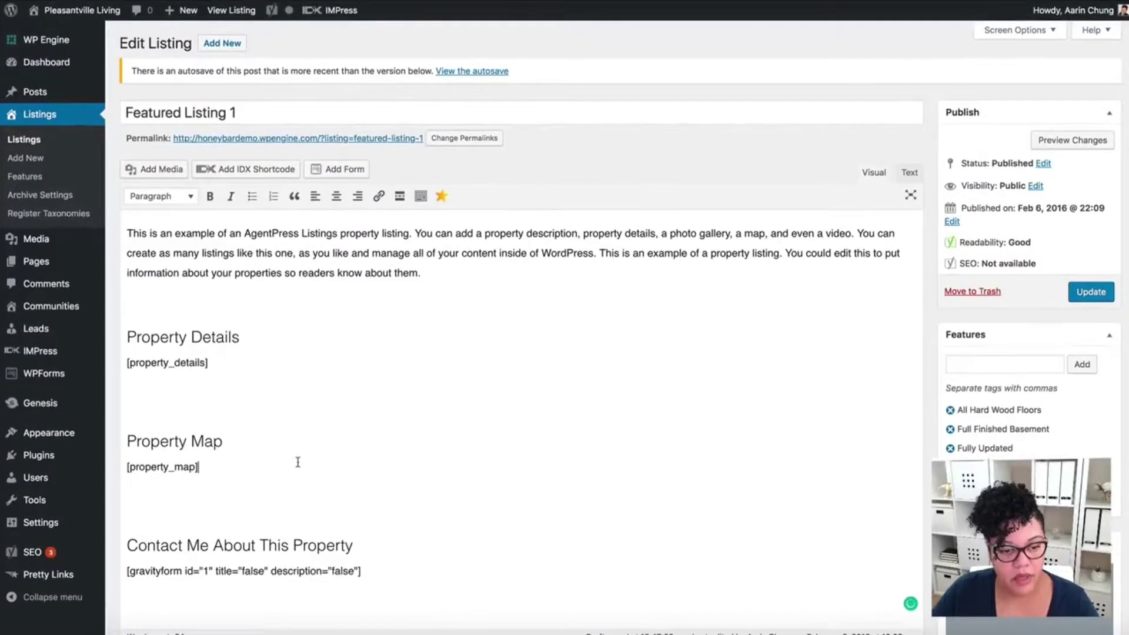
# - Delete the gravityform shortcode under Contact Me About This Property
pyautogui.scroll(-3, 604, 485)
pyautogui.scroll(-1, 604, 485)
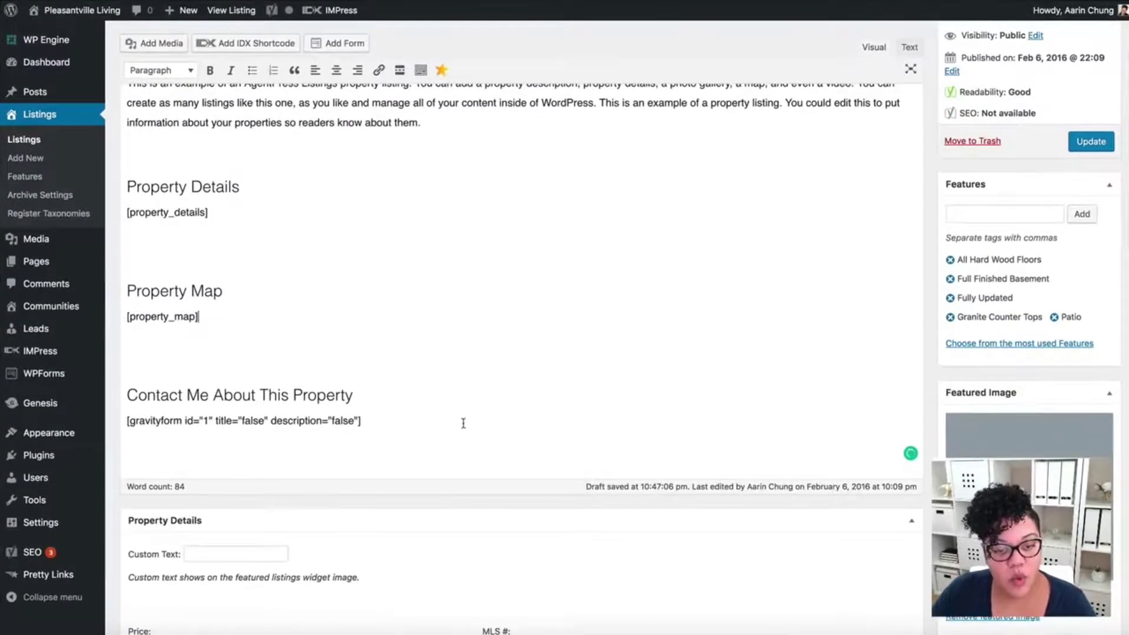
pyautogui.moveTo(384, 424); pyautogui.dragTo(126, 421)
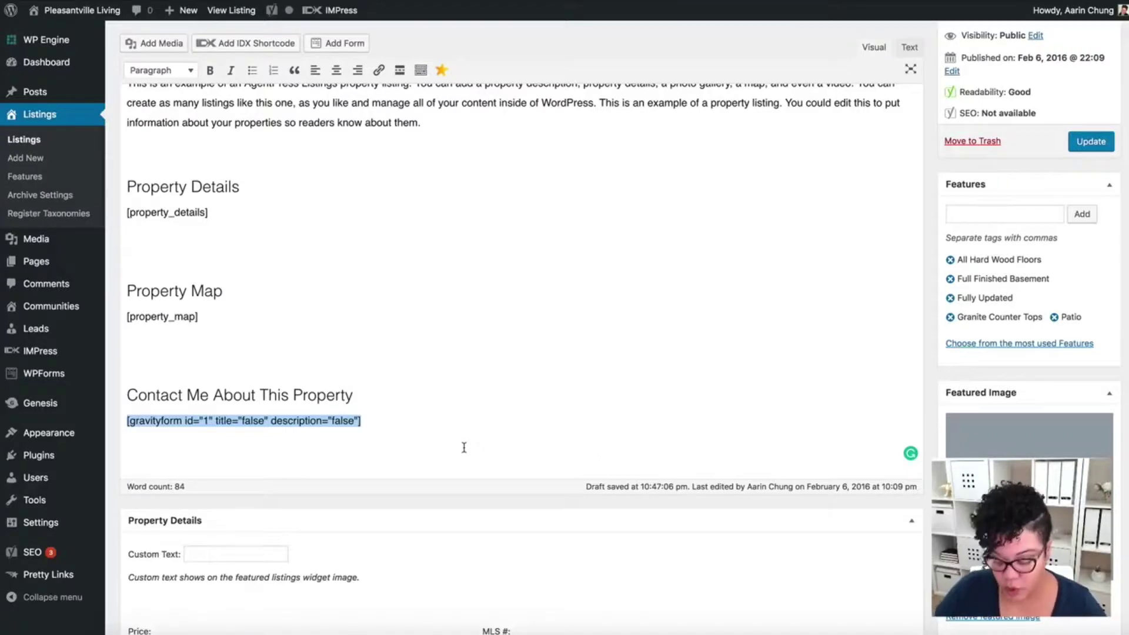
pyautogui.press('BackSpace')
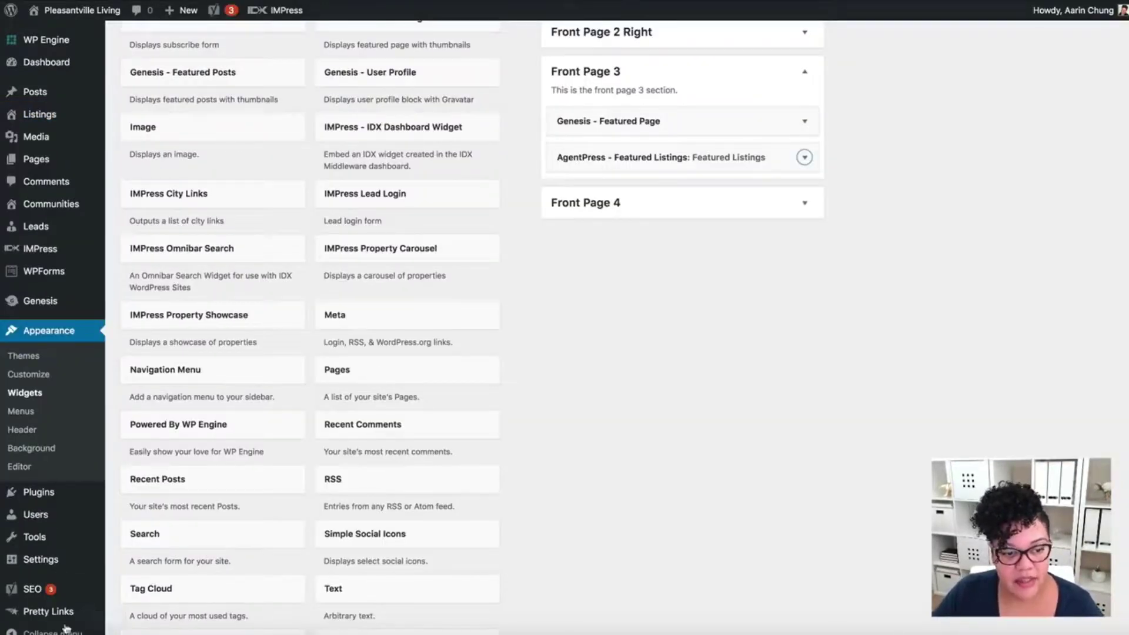
pyautogui.scroll(-3, 59, 567)
pyautogui.moveTo(59, 566)
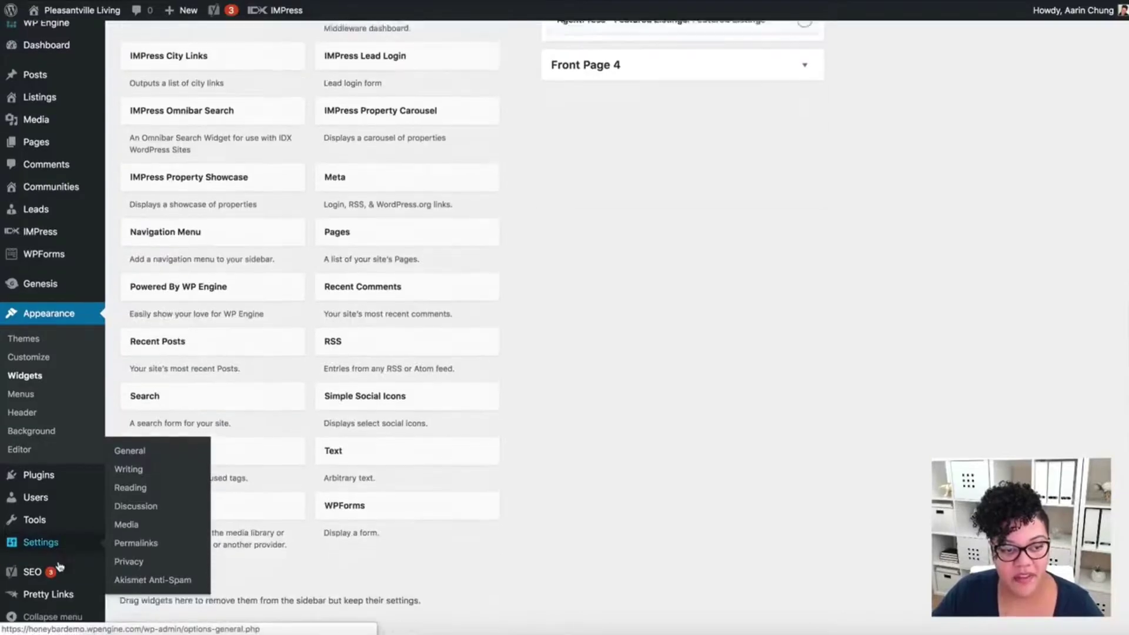
# - Choose Add New under WPForms in the admin sidebar
pyautogui.moveTo(68, 263)
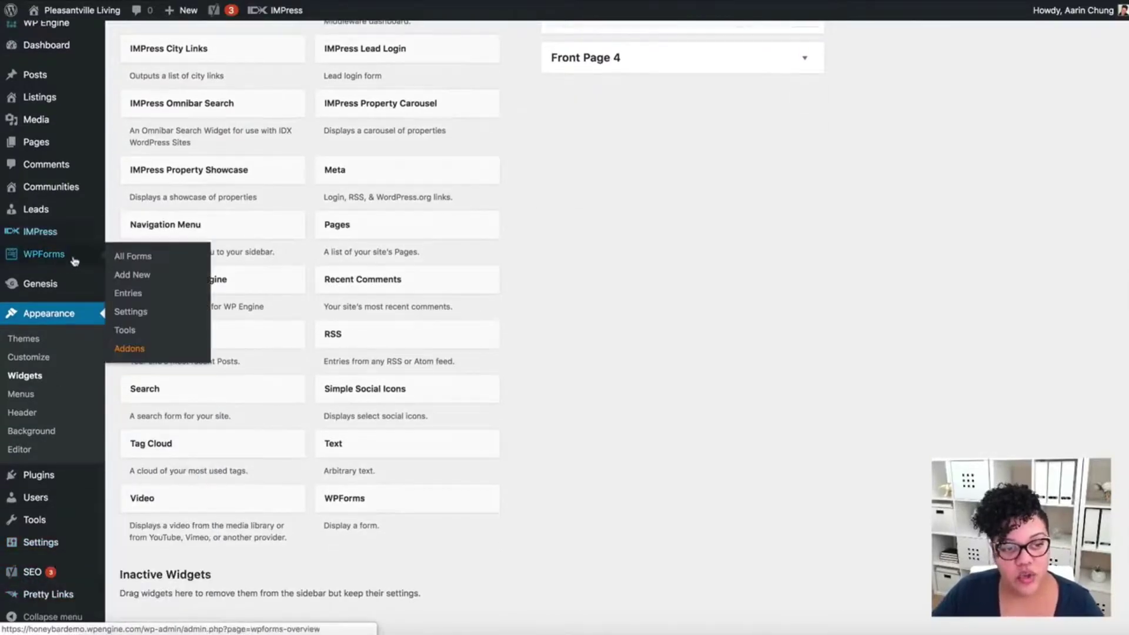
pyautogui.click(160, 282)
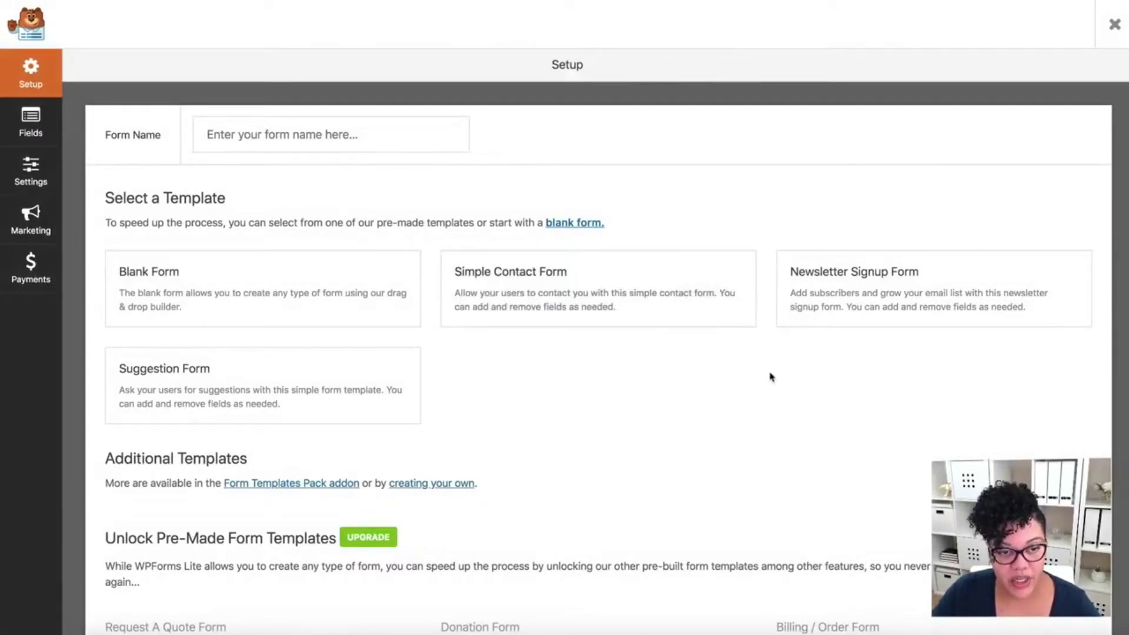
# - Name the form 'Contact Form' and build it from the Simple Contact Form template
pyautogui.click(285, 135)
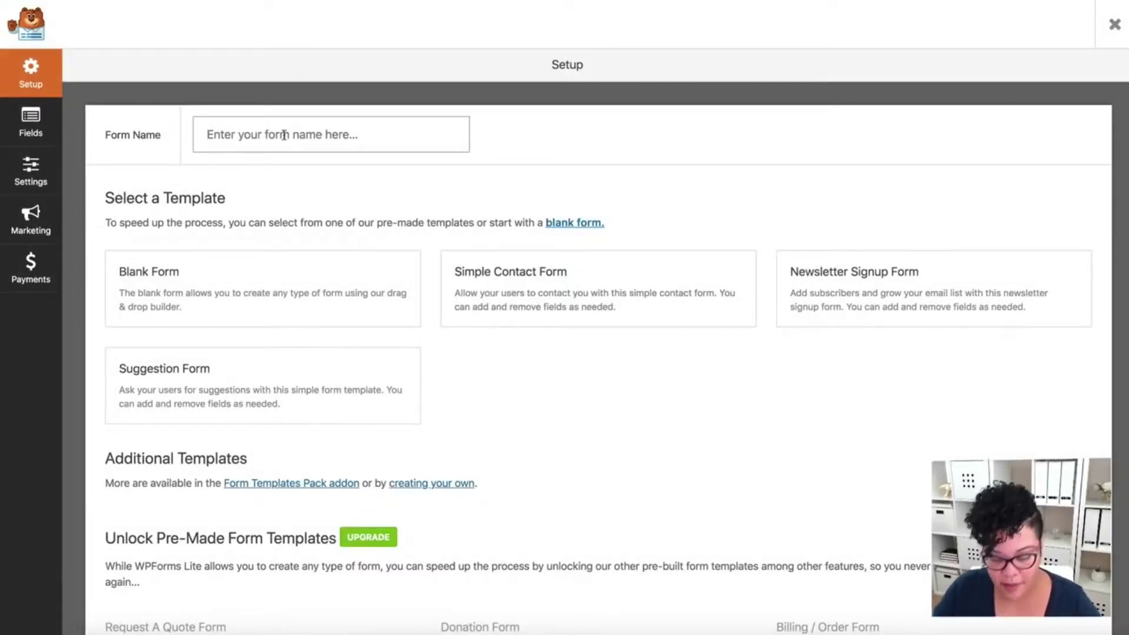
pyautogui.write('Contact Form')
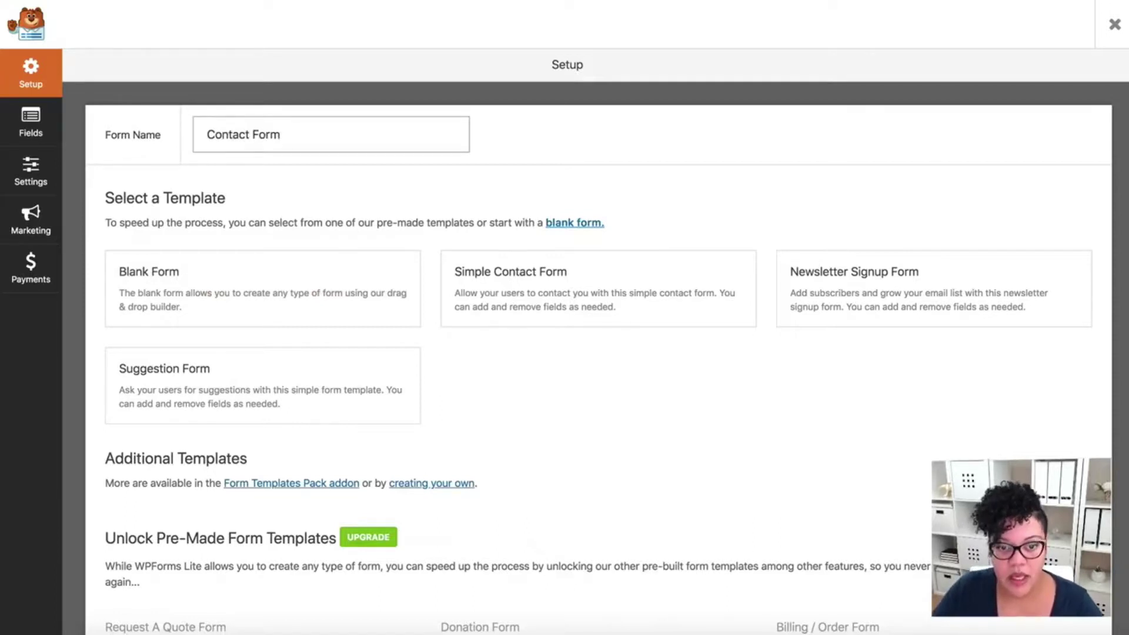
pyautogui.click(603, 294)
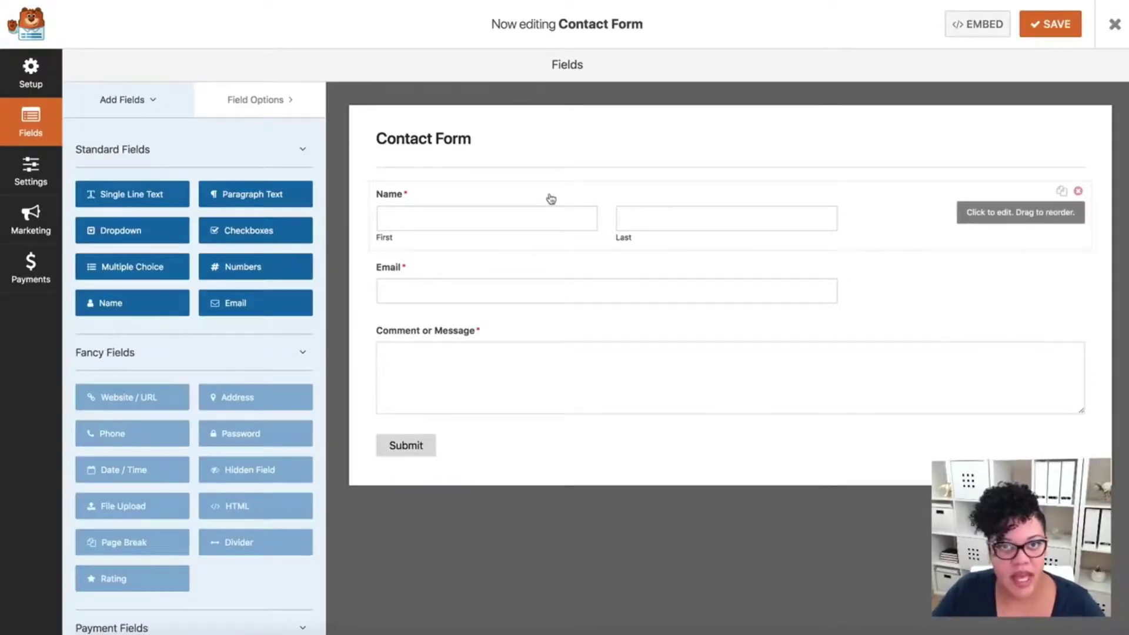
# - Make the Name field a single input with Large field size
pyautogui.click(480, 200)
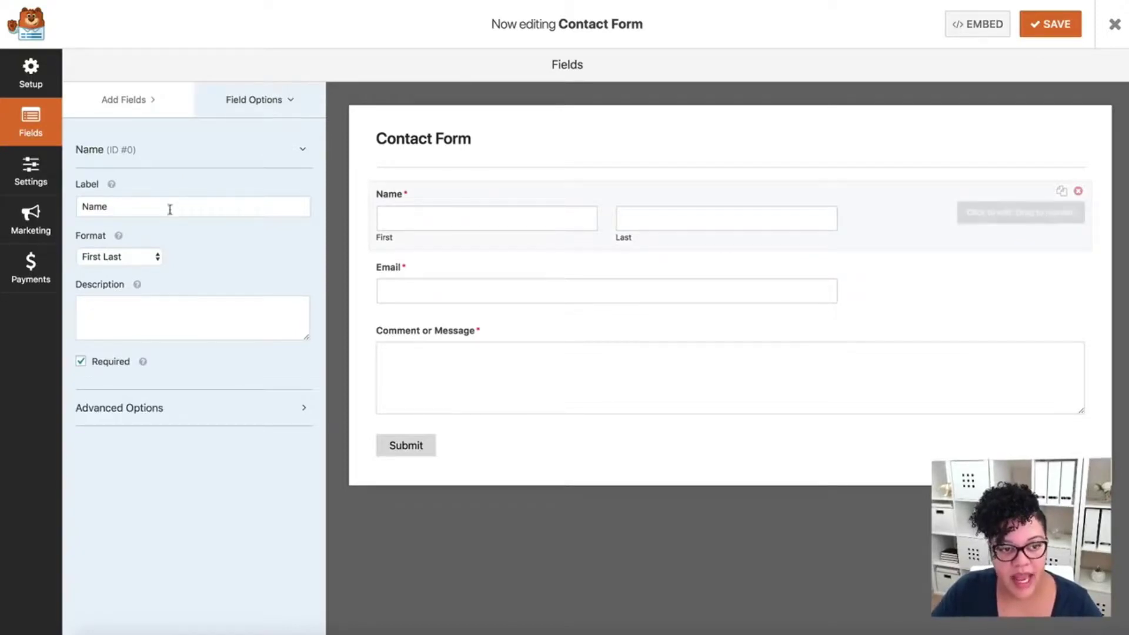
pyautogui.click(143, 257)
pyautogui.click(141, 245)
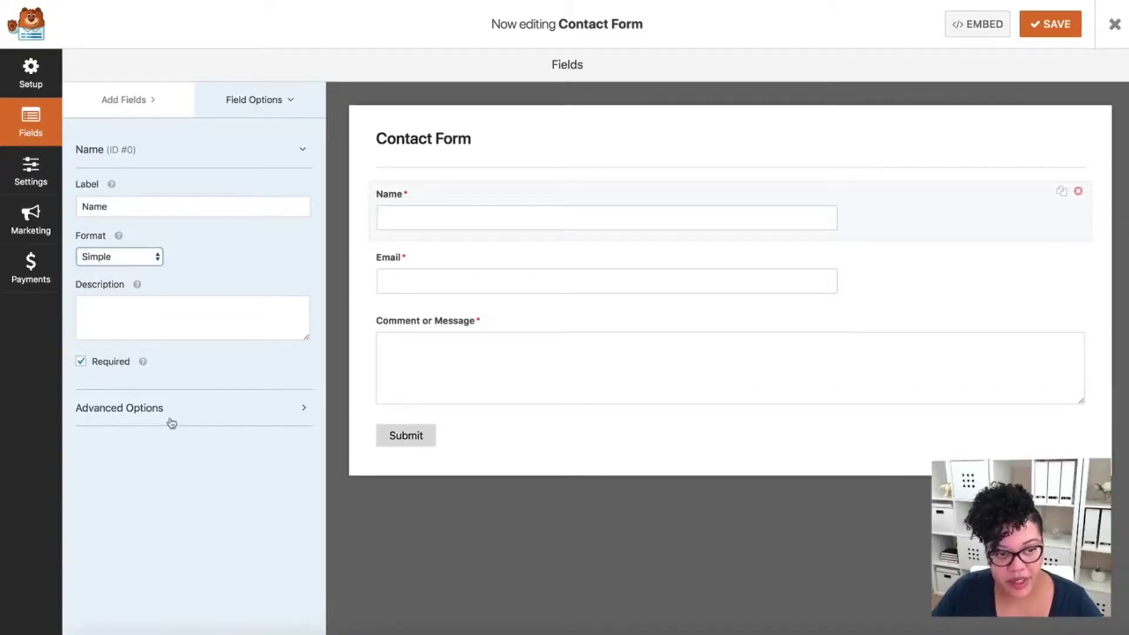
pyautogui.click(228, 424)
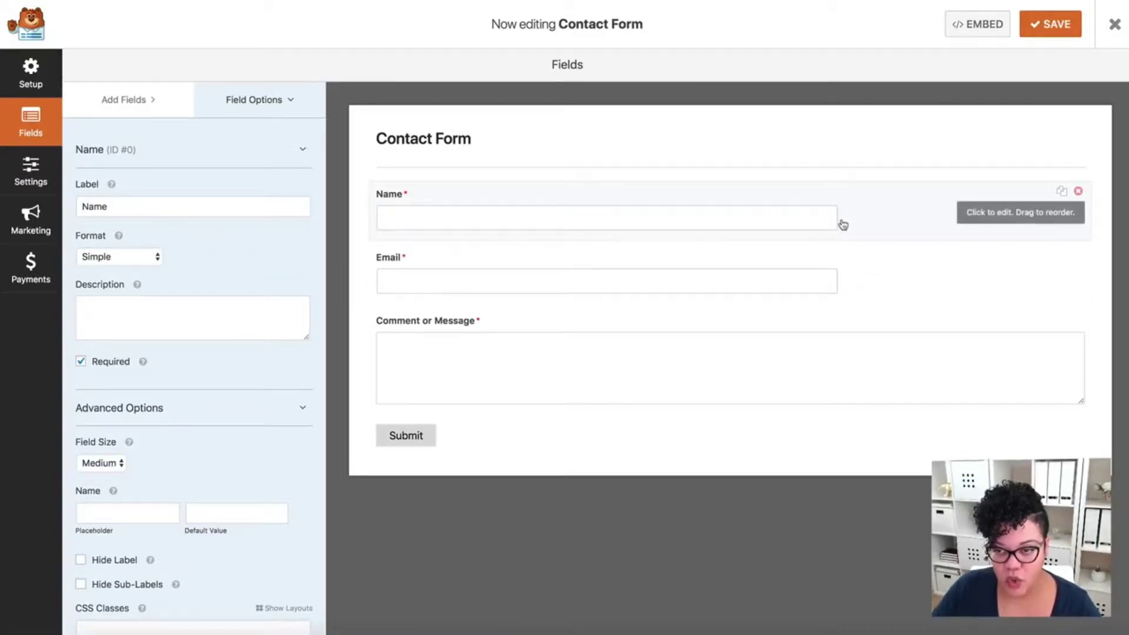
pyautogui.click(119, 464)
pyautogui.click(115, 480)
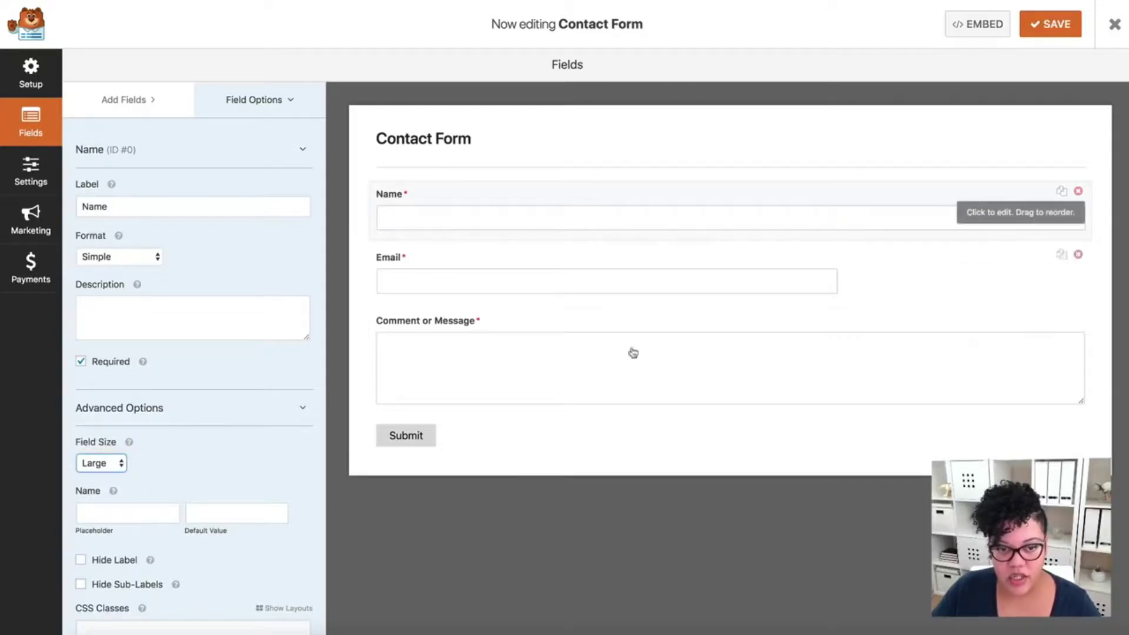
# - Set the Email field size to Large and show the Add Fields list
pyautogui.click(430, 263)
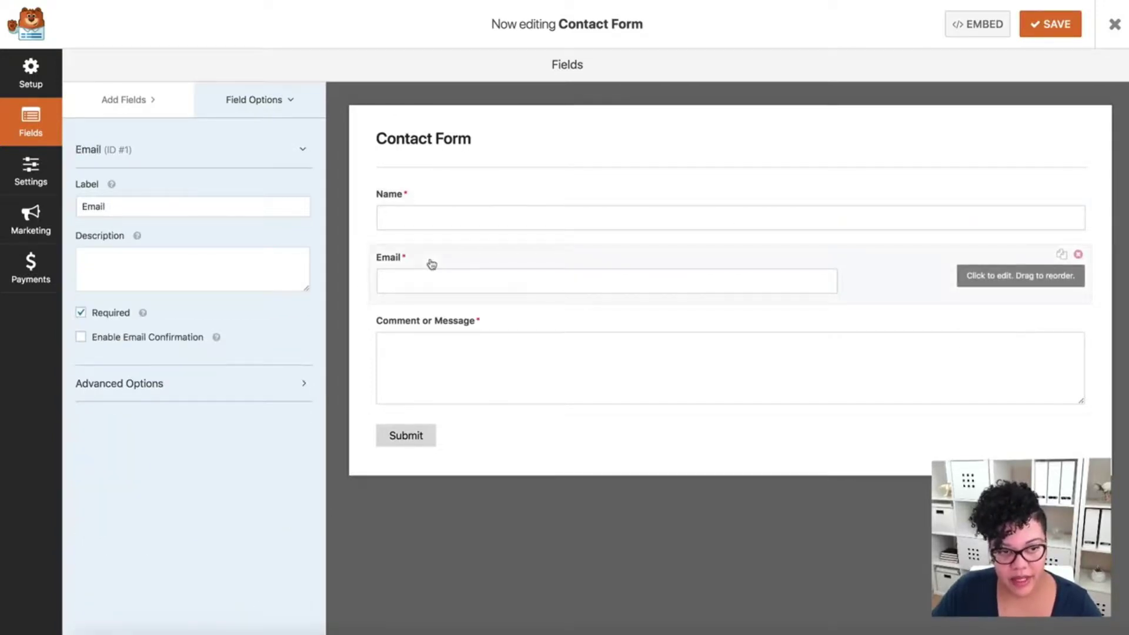
pyautogui.click(105, 393)
pyautogui.click(123, 442)
pyautogui.click(120, 451)
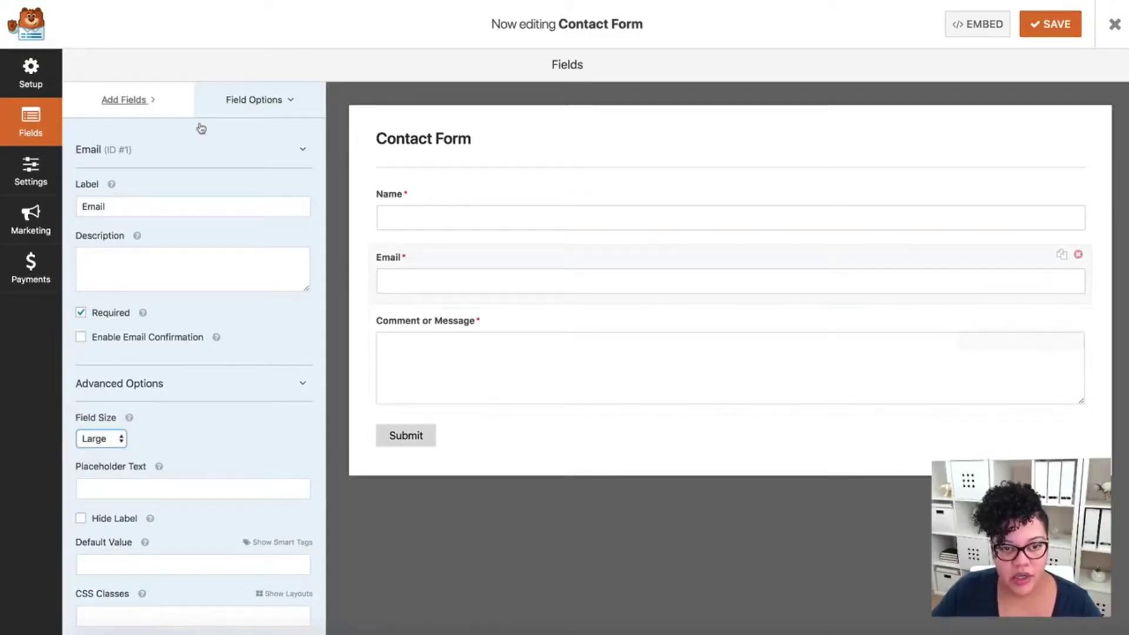
pyautogui.click(29, 126)
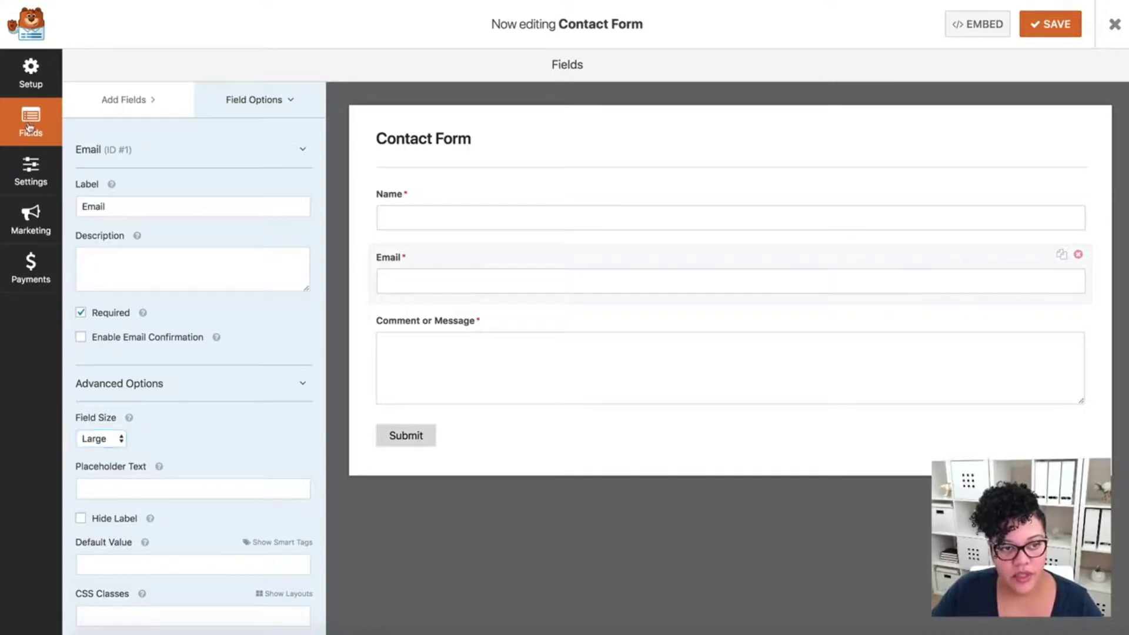
pyautogui.click(161, 93)
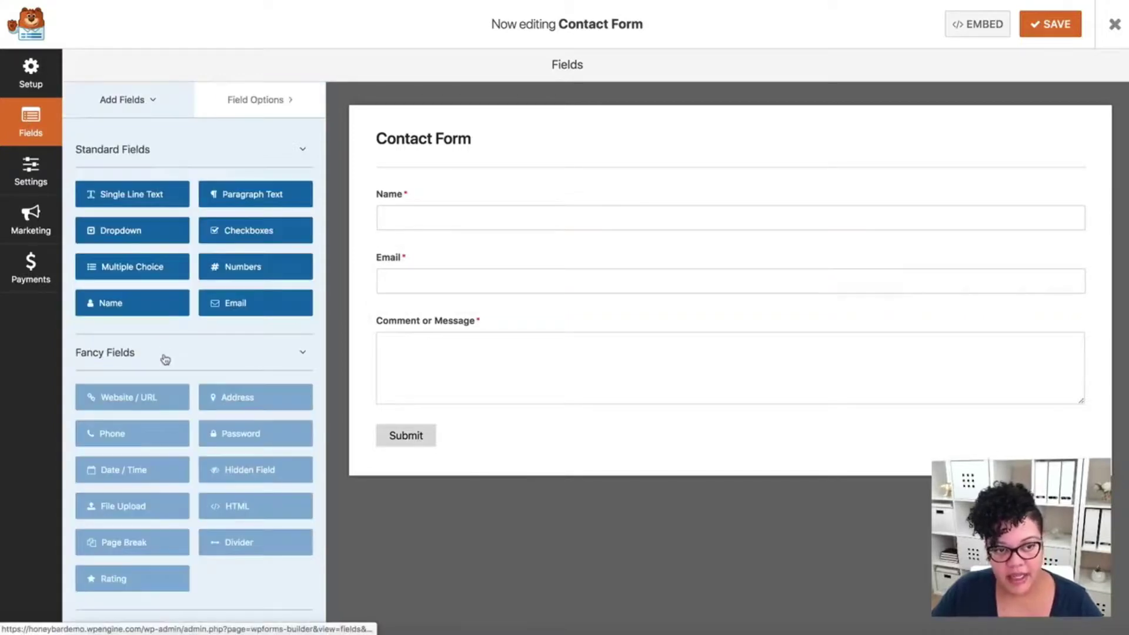
# - Add a Numbers field above Comment or Message and label it 'Phone'
pyautogui.click(246, 268)
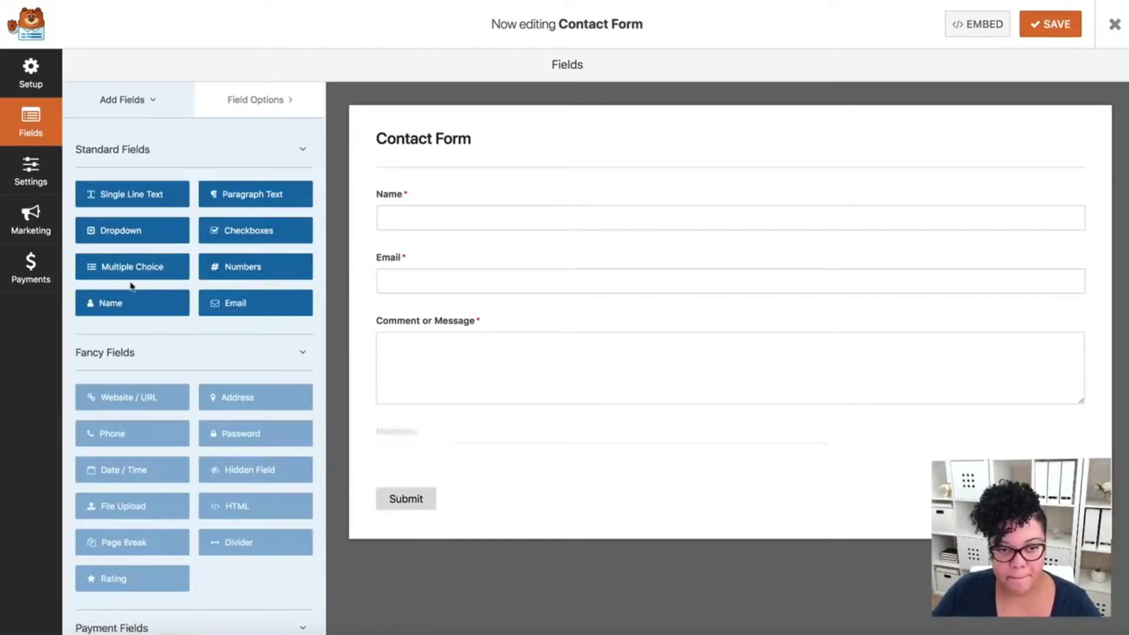
pyautogui.moveTo(912, 433); pyautogui.dragTo(913, 351)
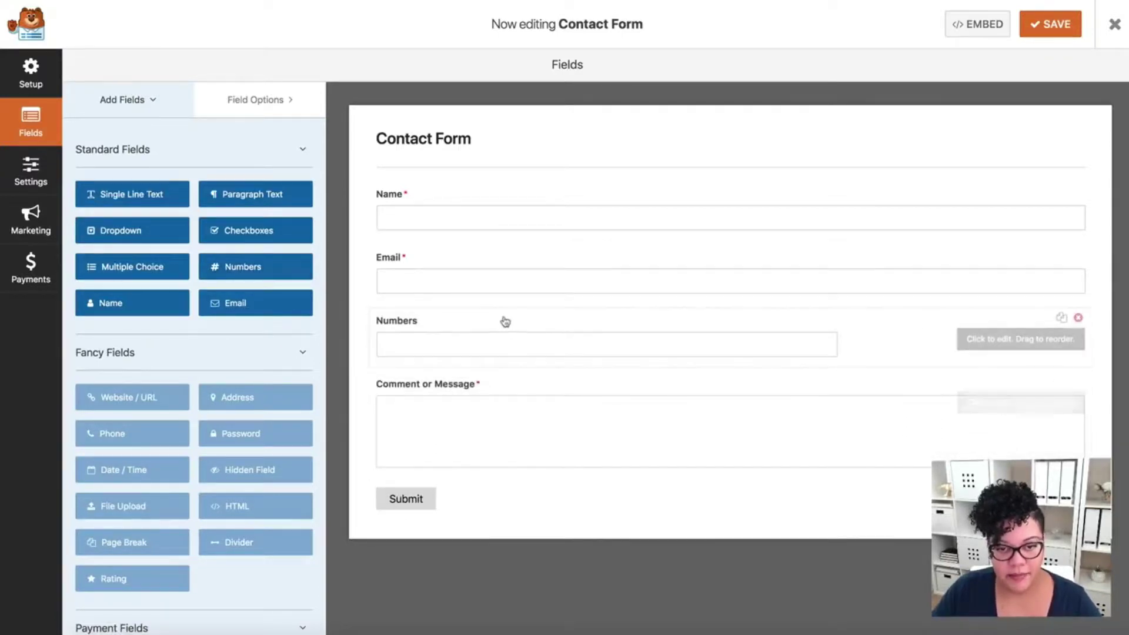
pyautogui.click(500, 327)
pyautogui.doubleClick(111, 207)
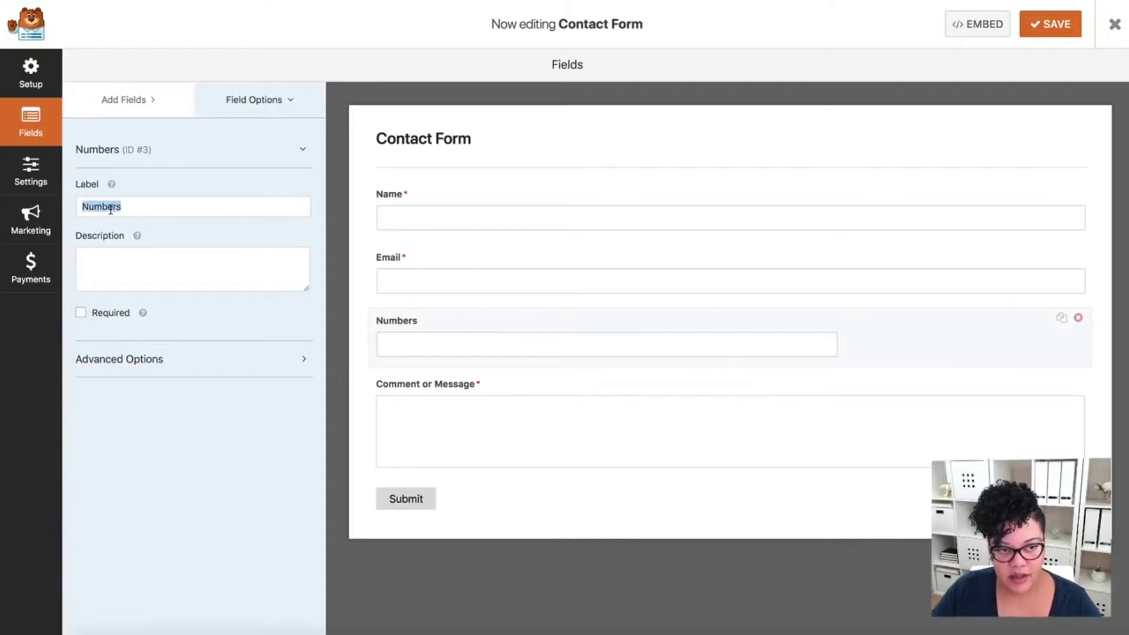
pyautogui.write('Phone')
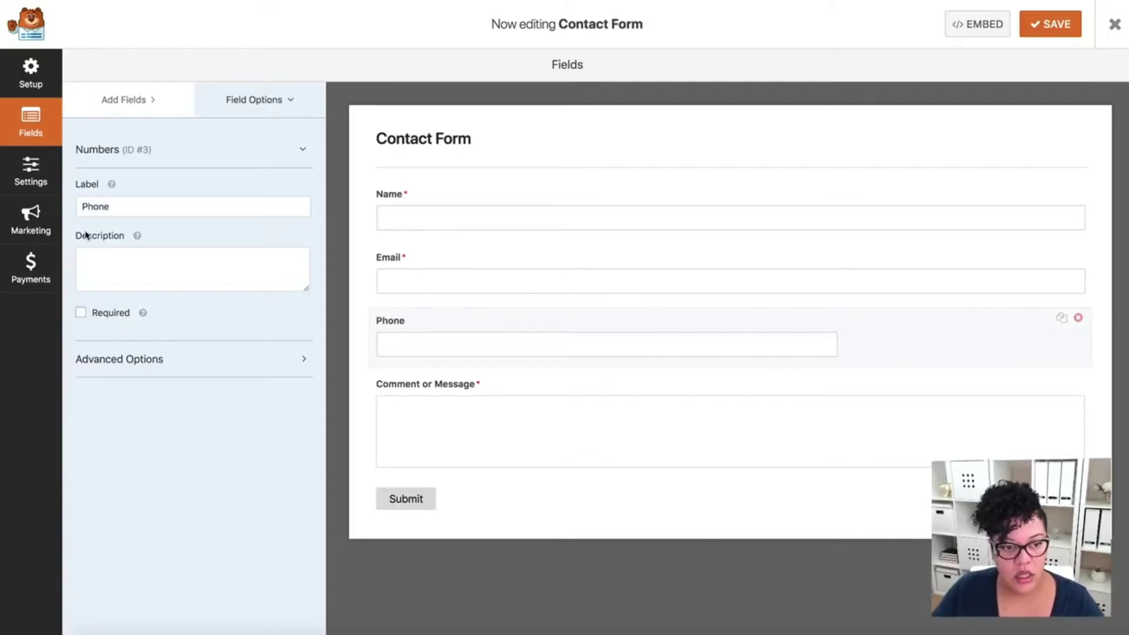
# - Make the field required, relabel it 'Mobile Phone', and set its size to Large
pyautogui.click(81, 312)
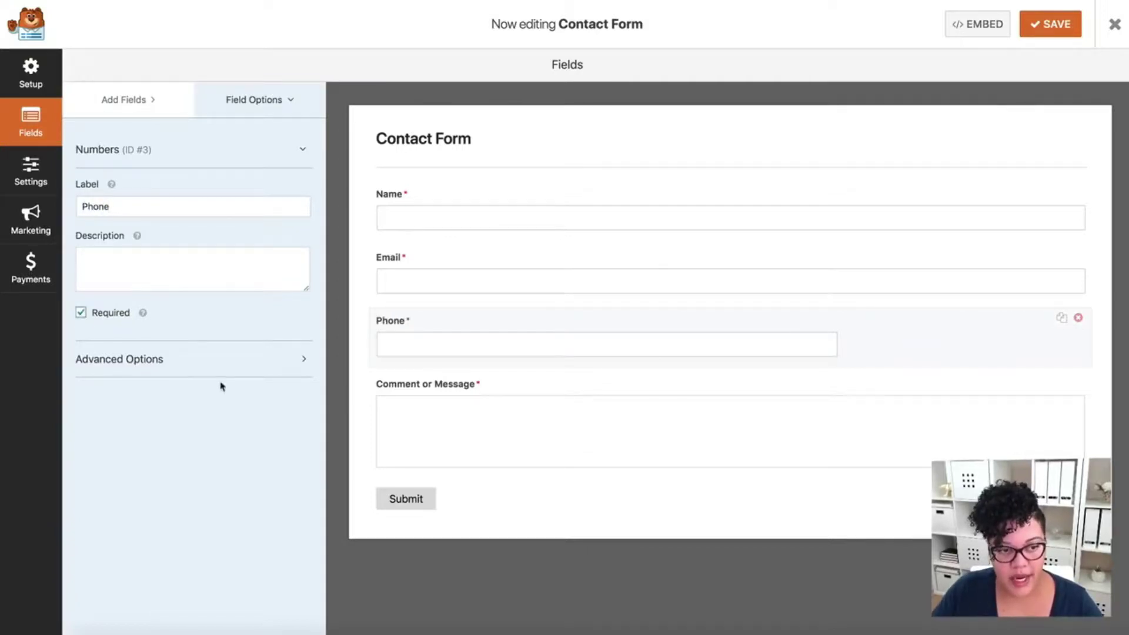
pyautogui.click(80, 205)
pyautogui.write('Mobile')
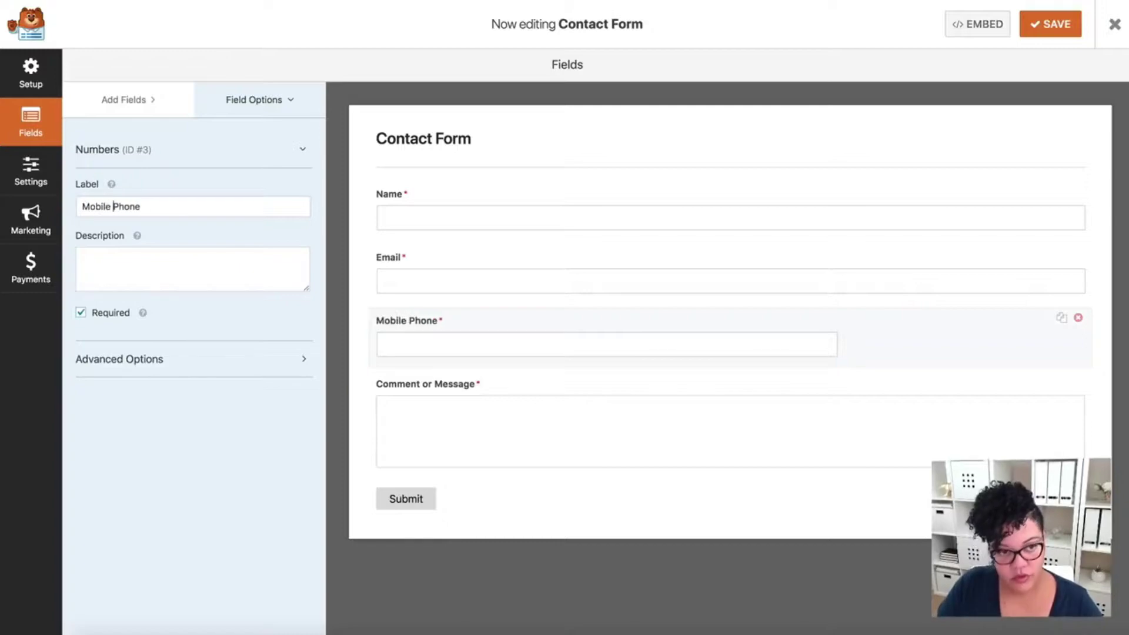
pyautogui.click(304, 360)
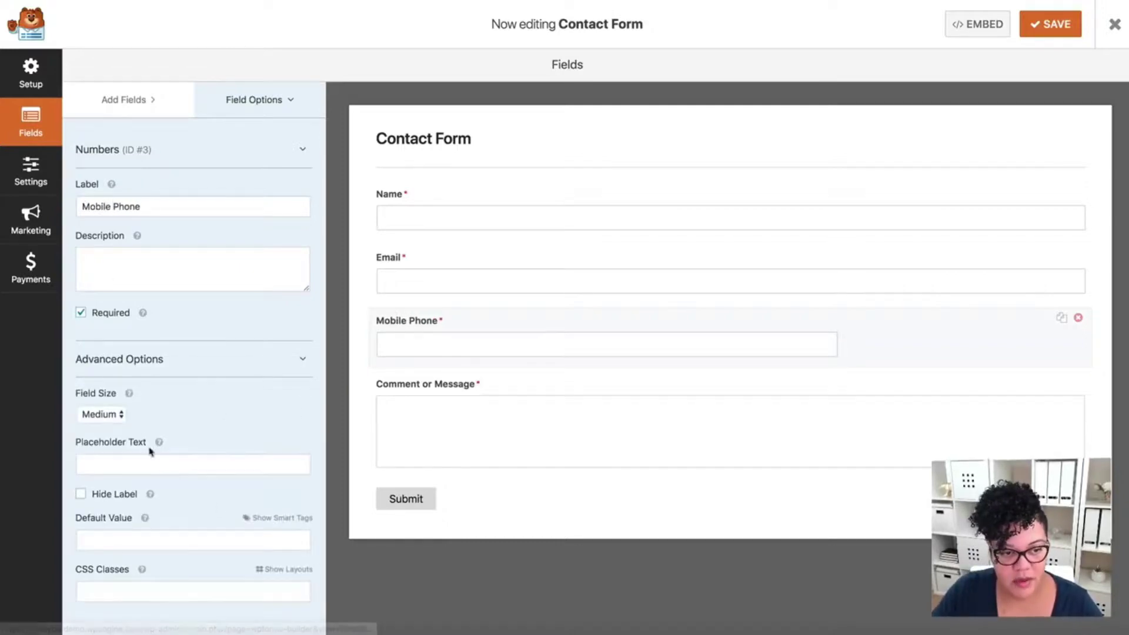
pyautogui.click(124, 416)
pyautogui.click(123, 431)
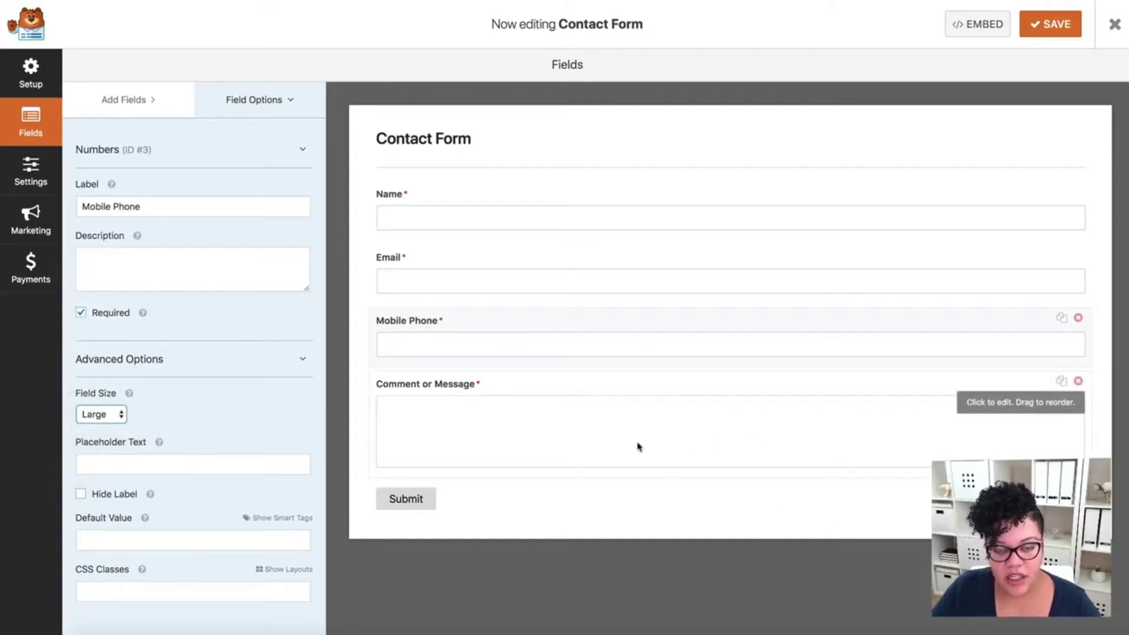
pyautogui.click(503, 428)
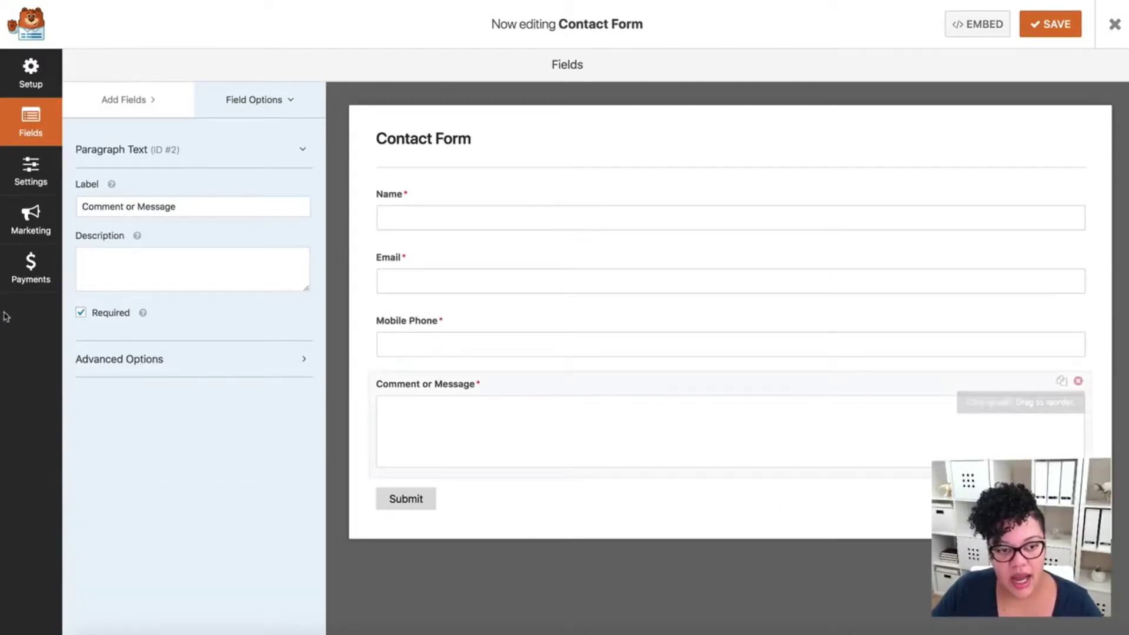
# - Set the Comment or Message field size to Large and save the Contact Form
pyautogui.click(192, 367)
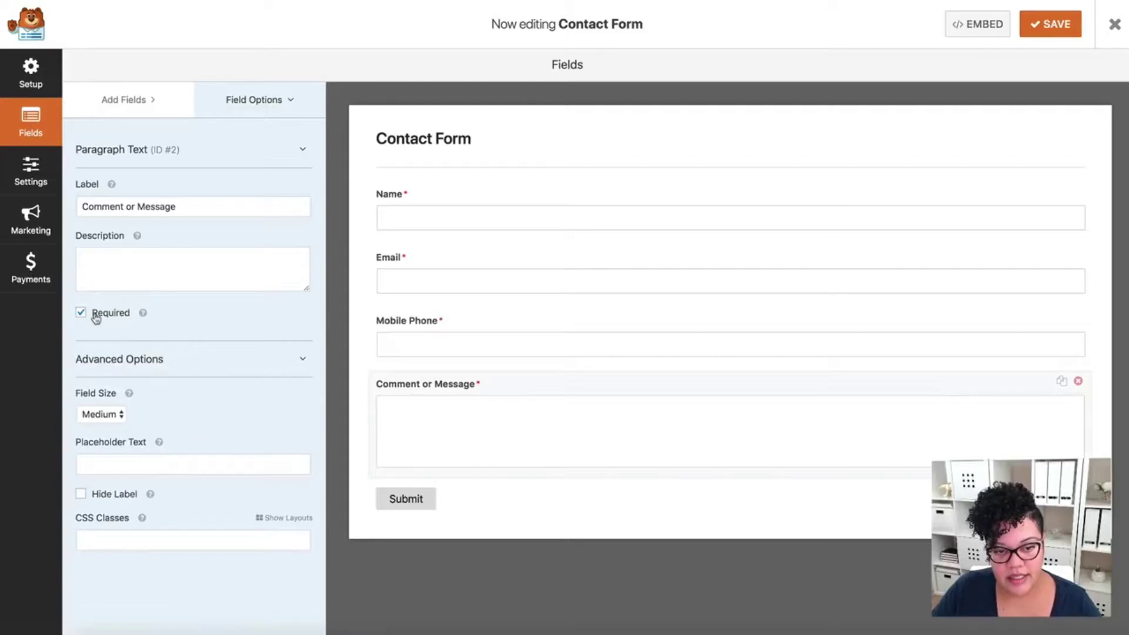
pyautogui.click(112, 416)
pyautogui.click(116, 427)
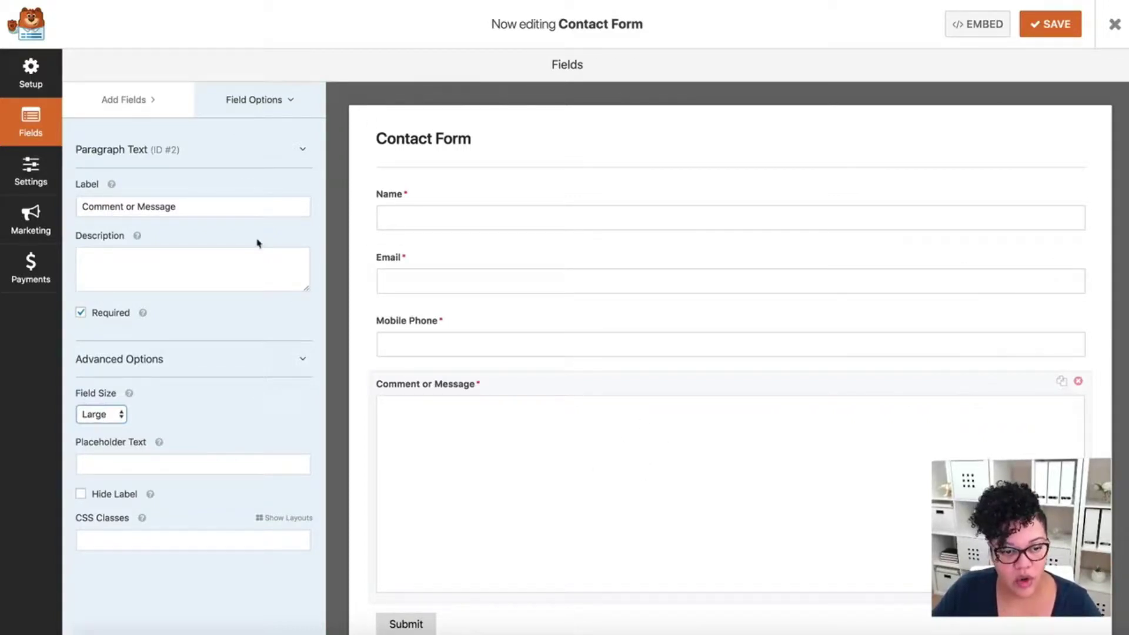
pyautogui.scroll(-2, 517, 446)
pyautogui.scroll(2, 518, 446)
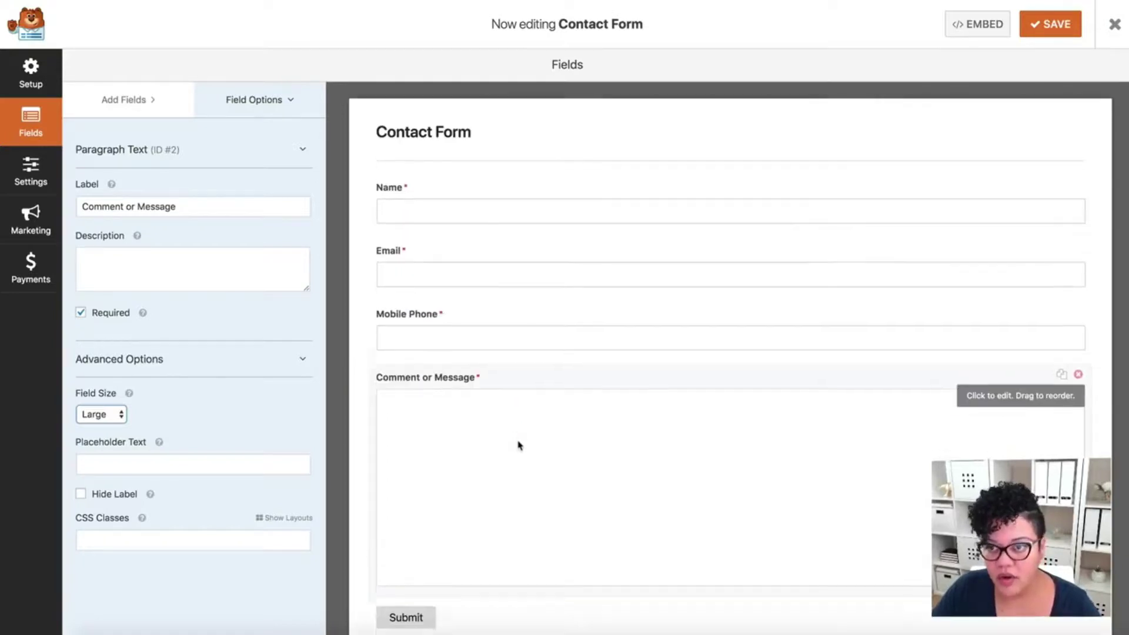
pyautogui.click(1050, 24)
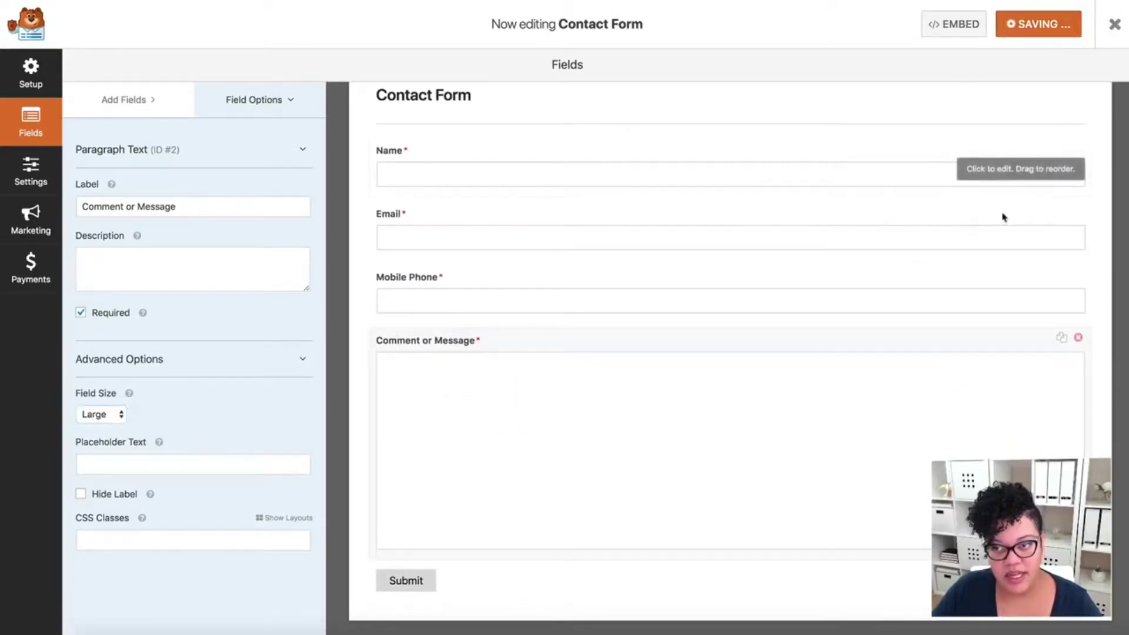
# - Show the Contact Form's Notifications settings from the builder's Settings panel
pyautogui.click(31, 171)
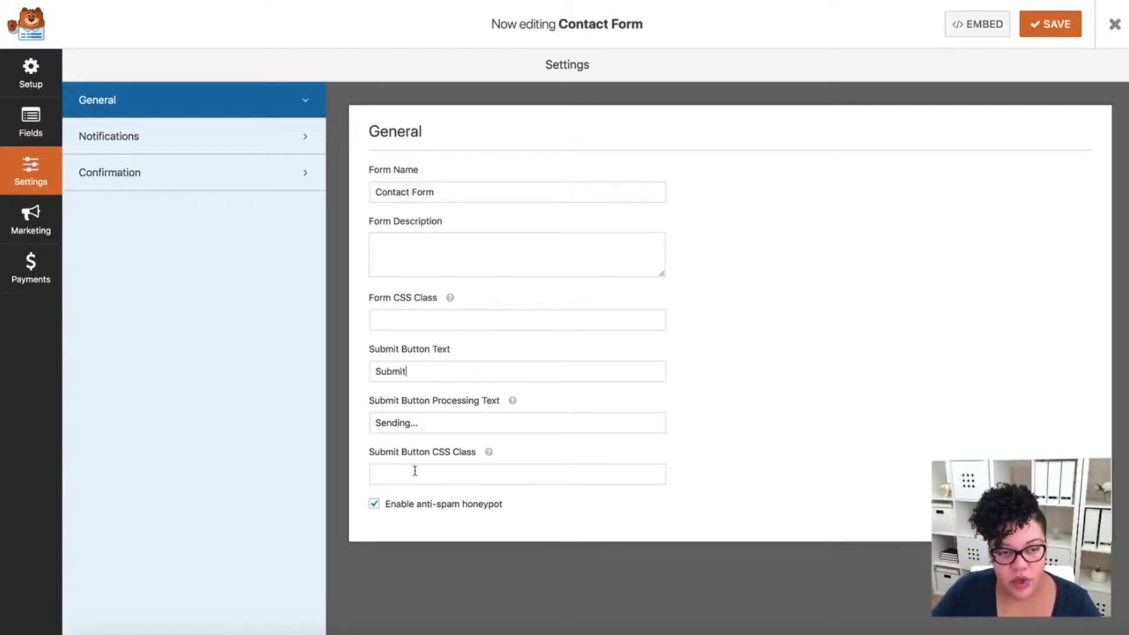
pyautogui.click(226, 149)
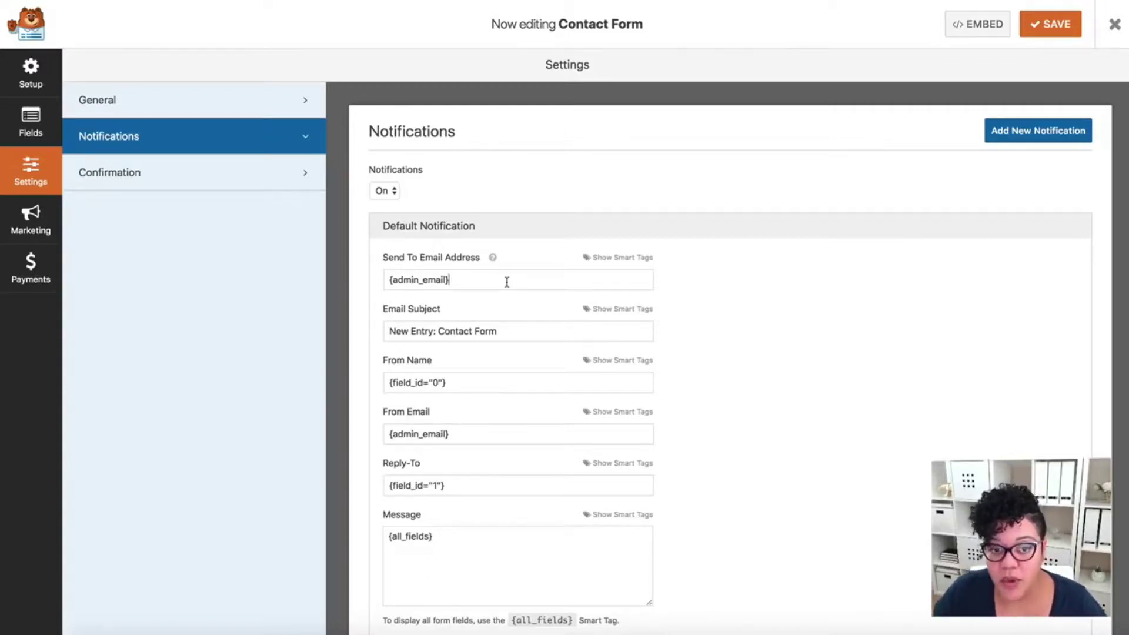
pyautogui.click(507, 282)
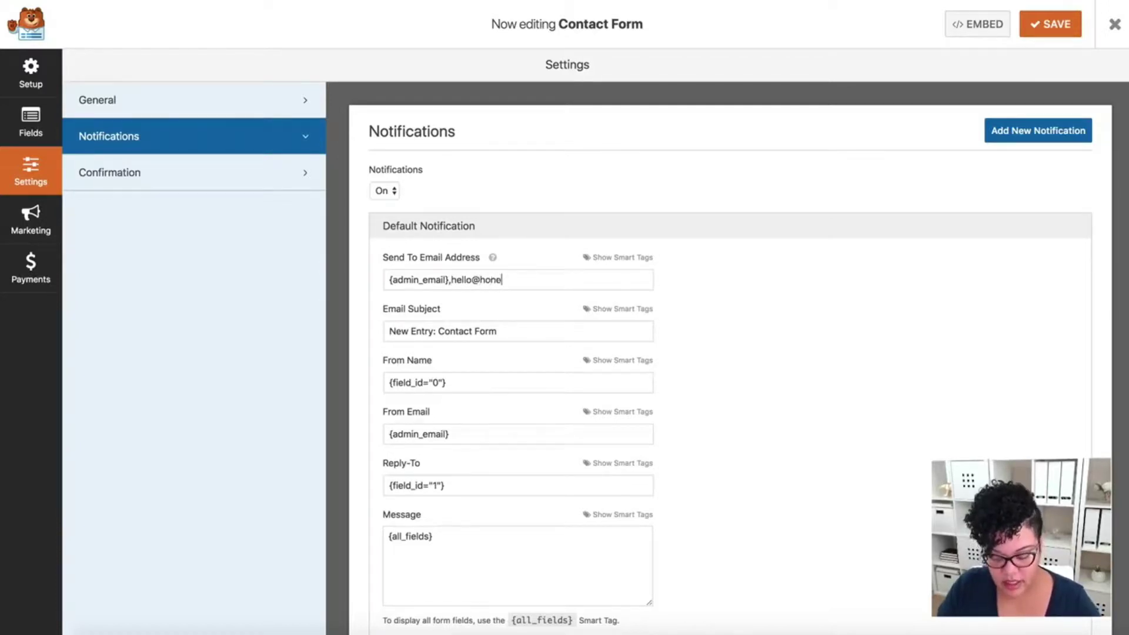
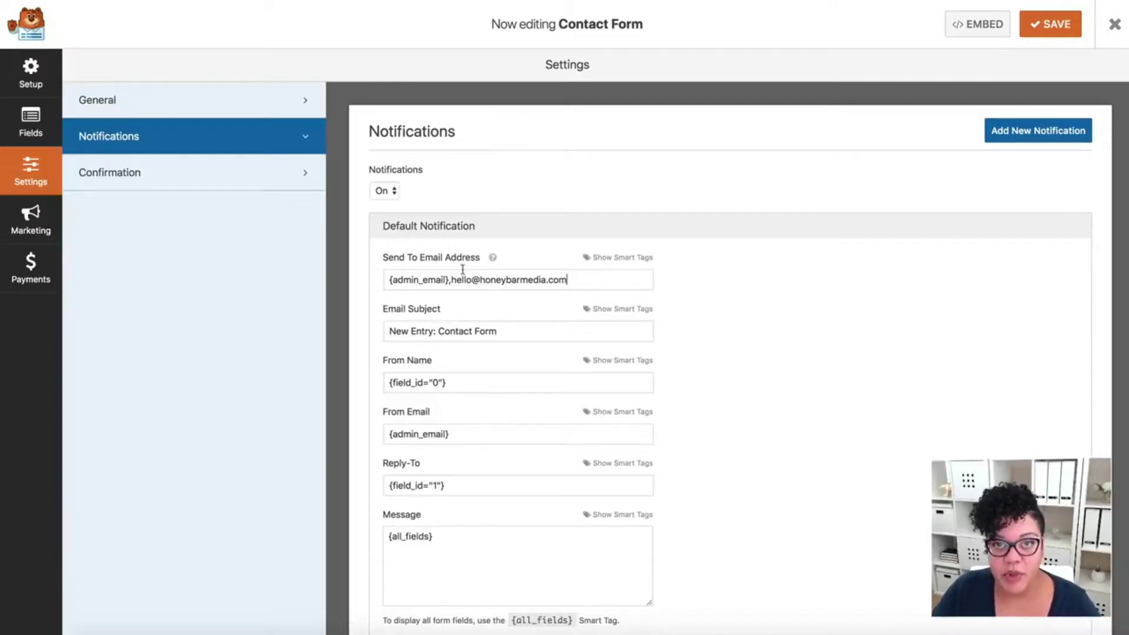
pyautogui.moveTo(493, 260)
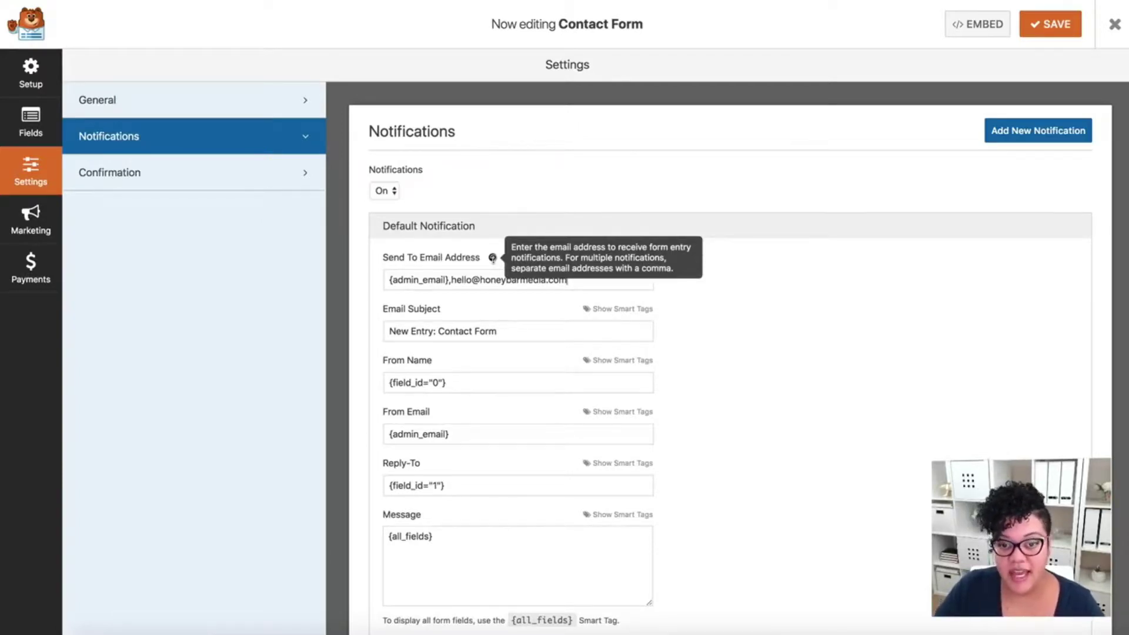
pyautogui.moveTo(570, 280); pyautogui.dragTo(453, 281)
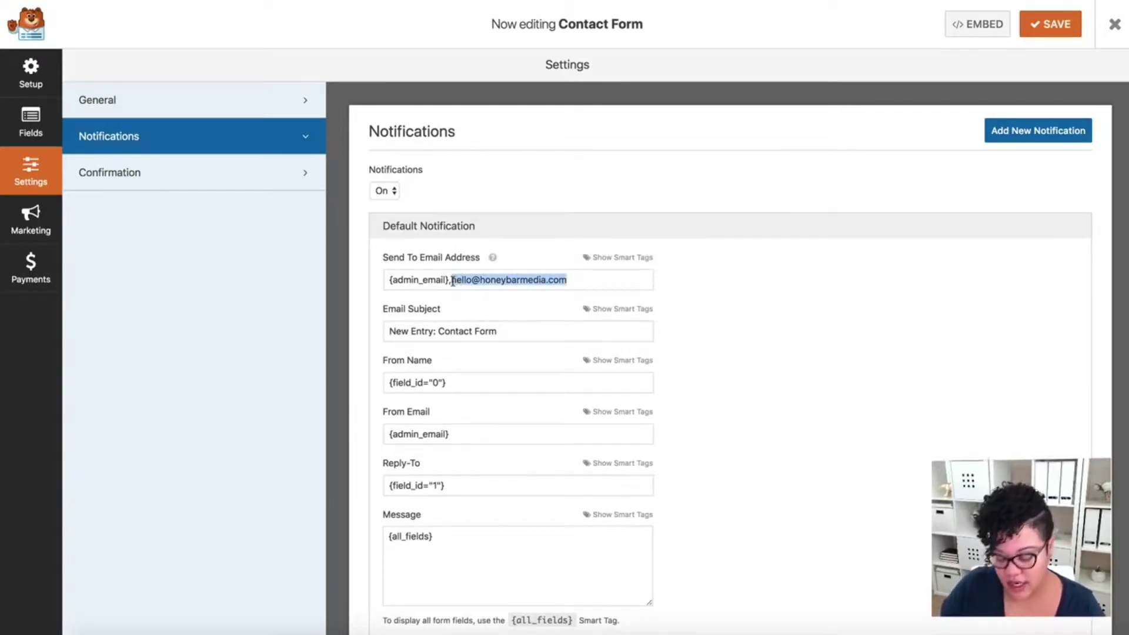
pyautogui.press('BackSpace')
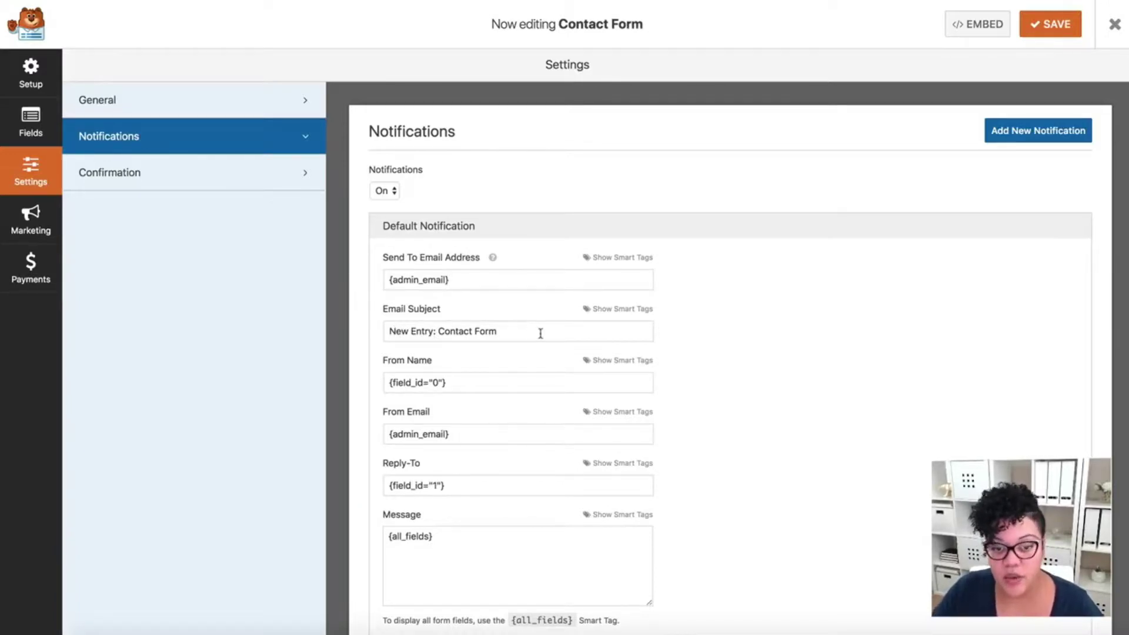
# - Change the notification subject to 'New Website Contact Request: Contact Form' and save the form
pyautogui.doubleClick(421, 332)
pyautogui.write('WE')
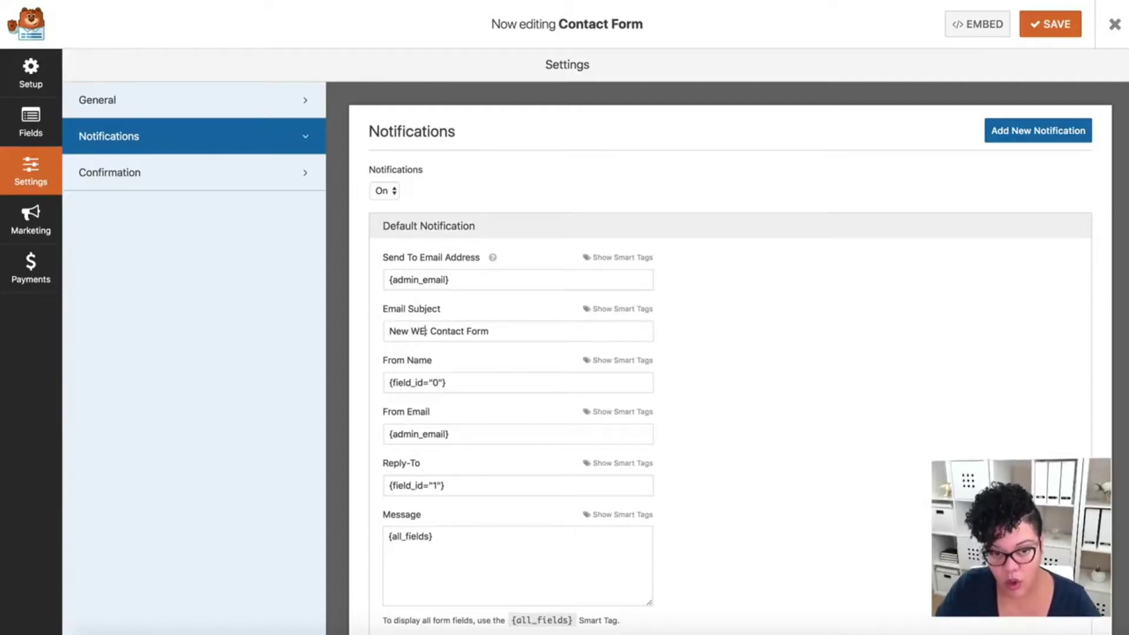
pyautogui.write('bstu')
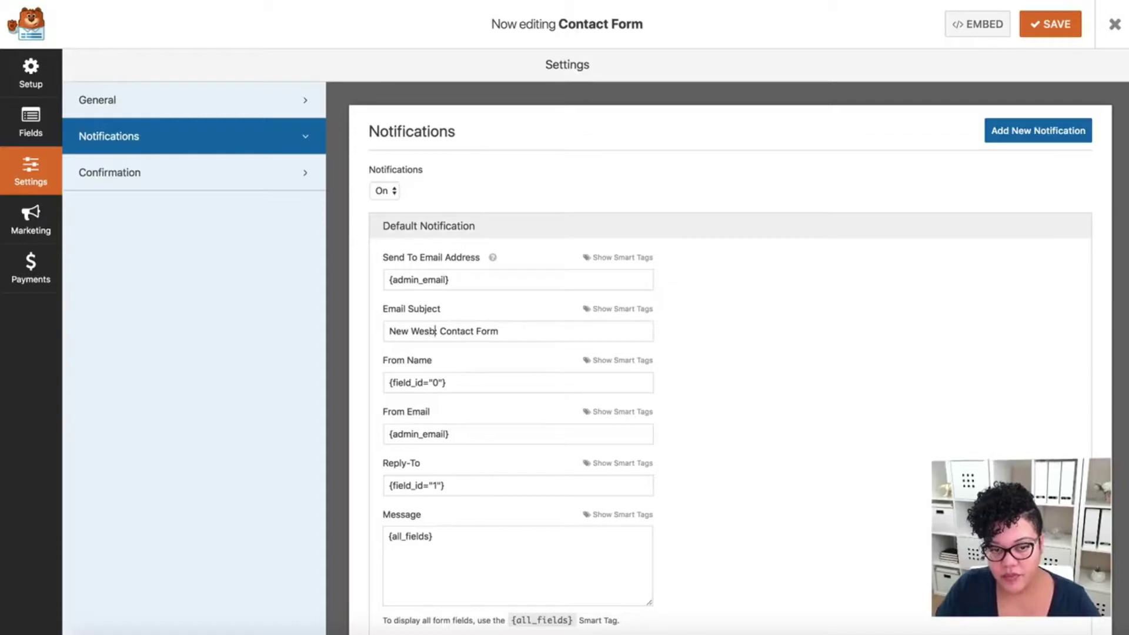
pyautogui.write('ite Co')
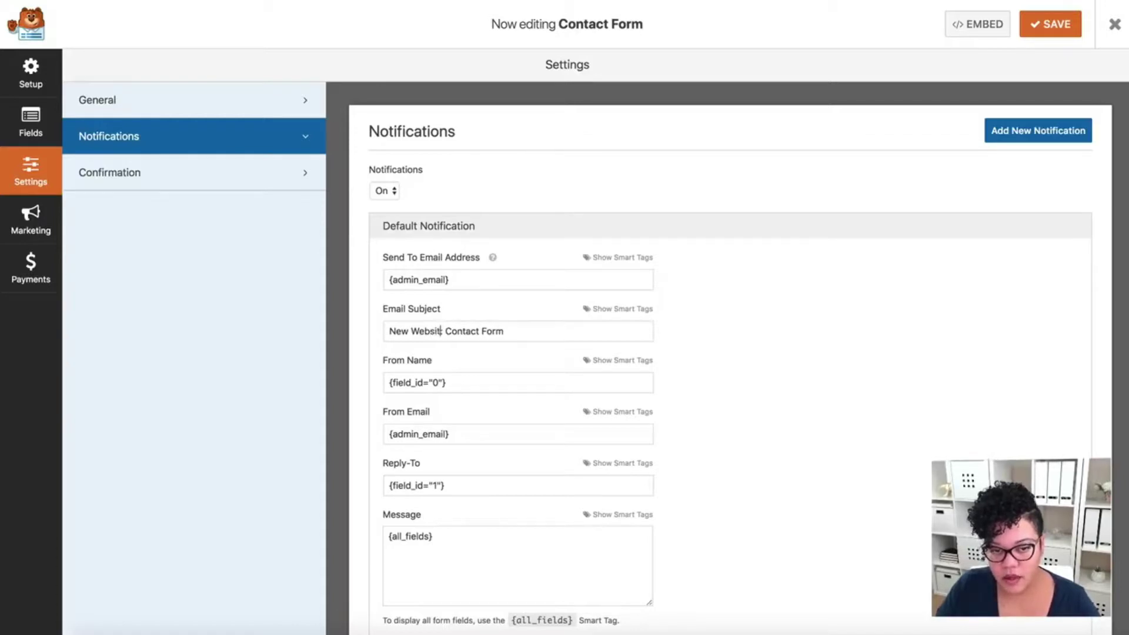
pyautogui.write('ntact Re')
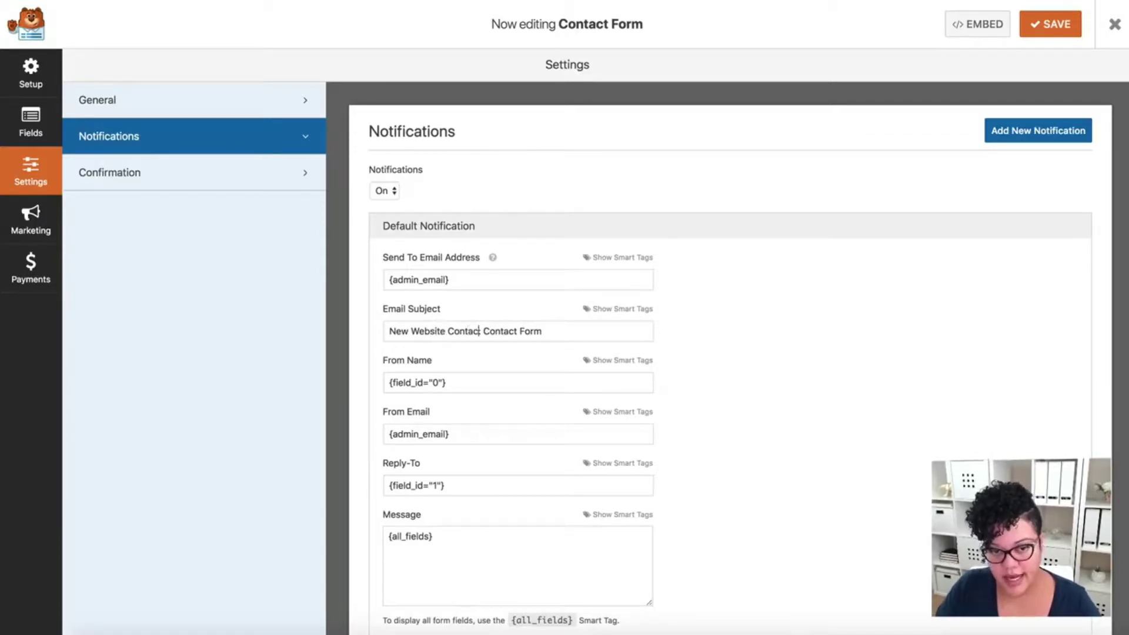
pyautogui.write('quest:')
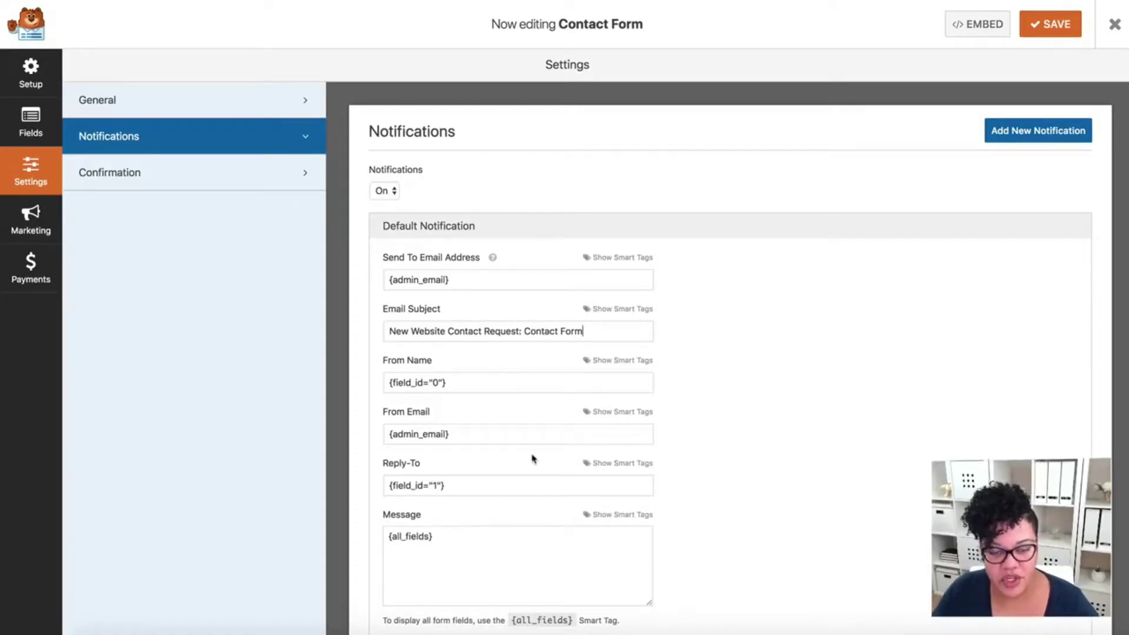
pyautogui.scroll(-2, 532, 465)
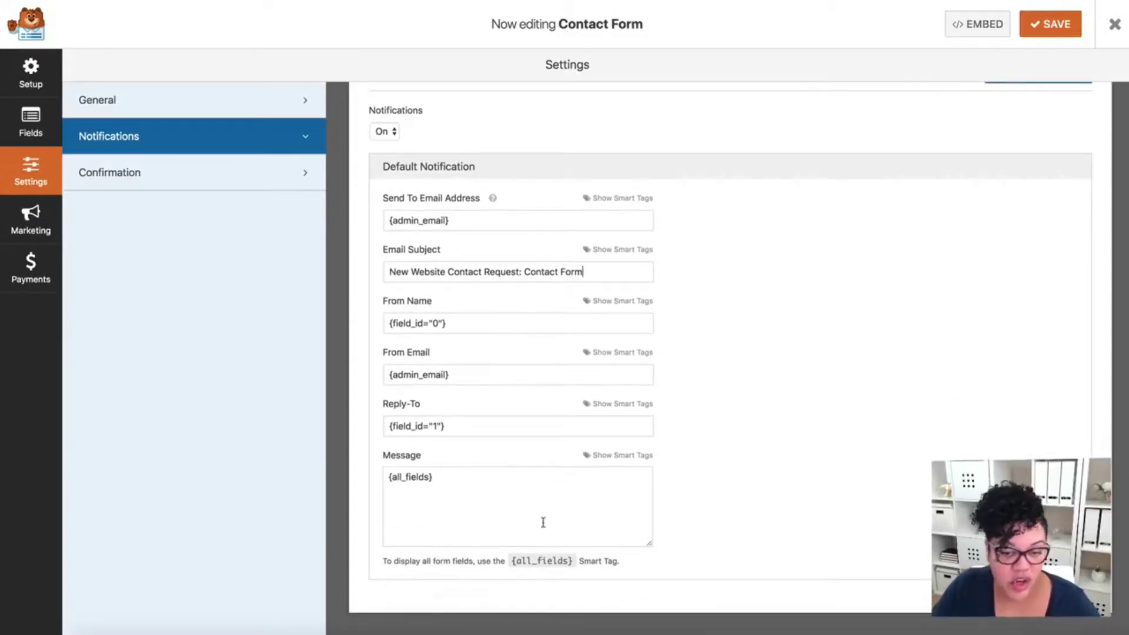
pyautogui.scroll(2, 565, 528)
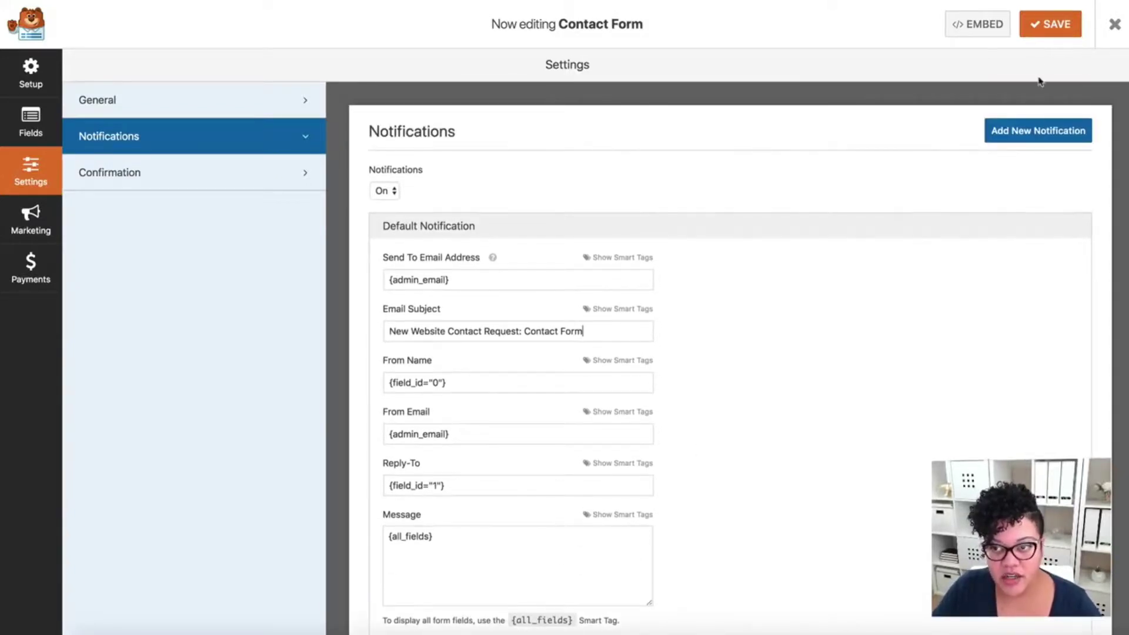
pyautogui.click(1044, 26)
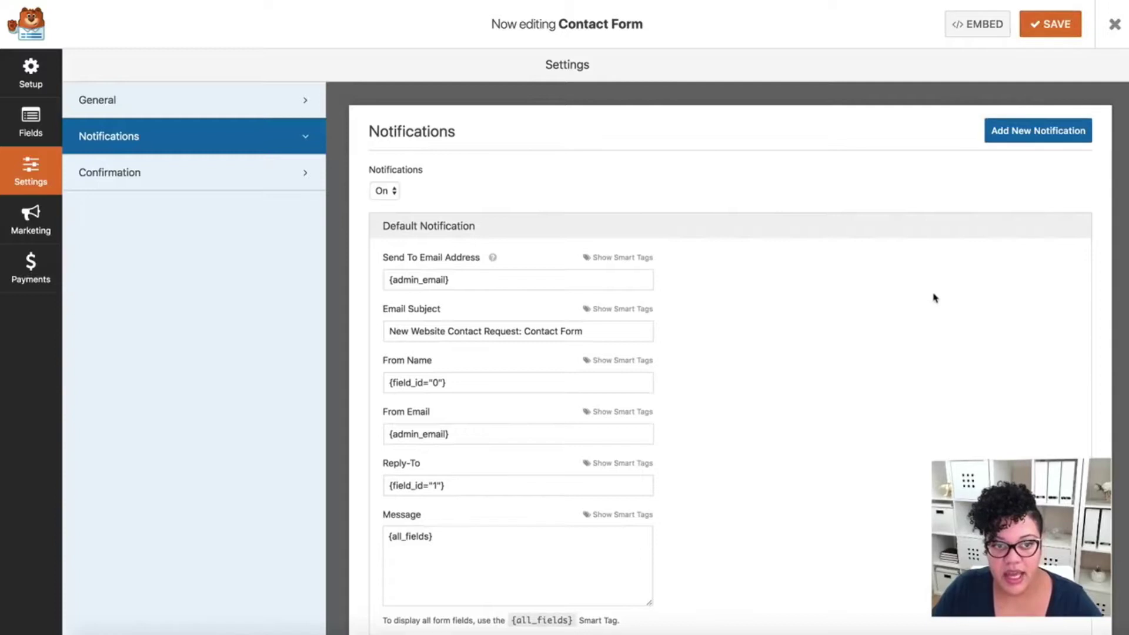
# - Keep the Confirmation Type on Message and bring up the Contact Form's embed shortcode
pyautogui.click(200, 184)
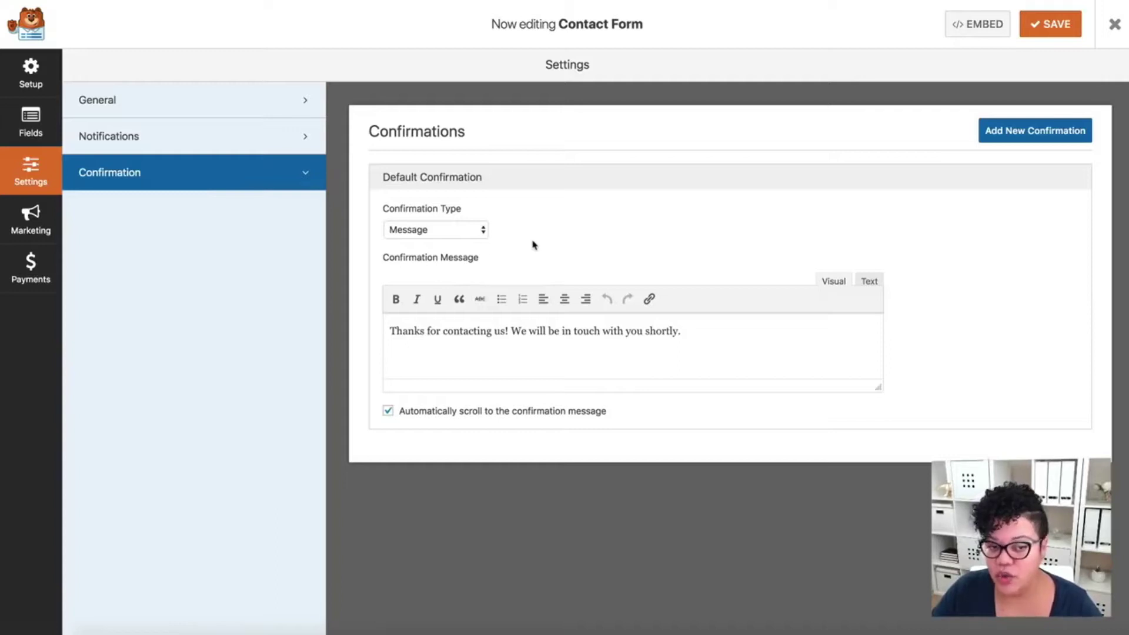
pyautogui.click(438, 233)
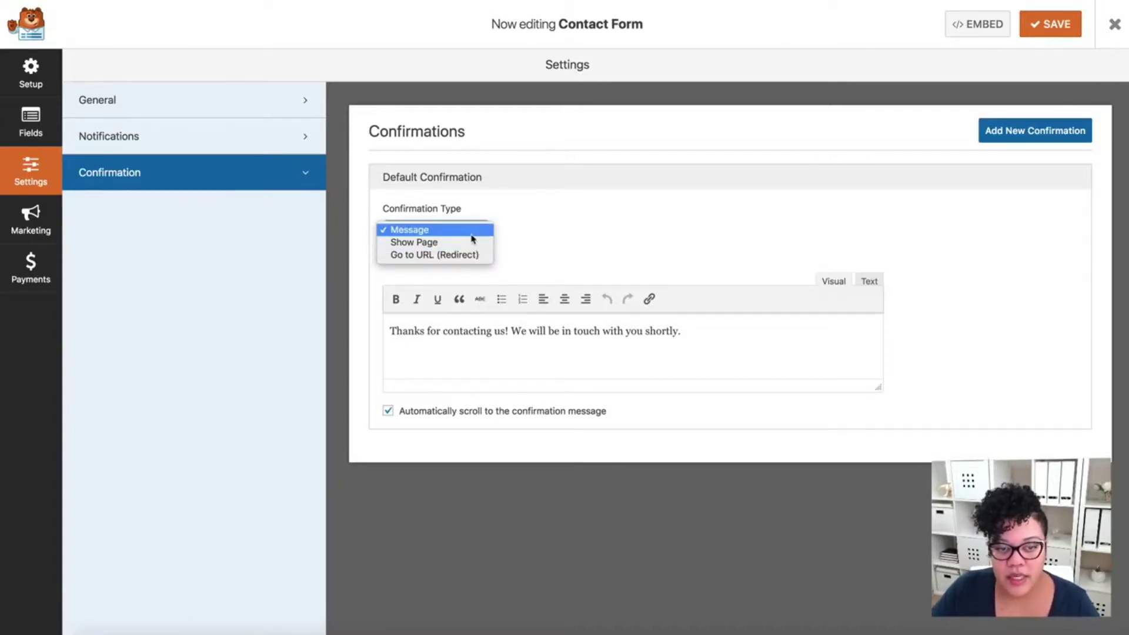
pyautogui.click(472, 235)
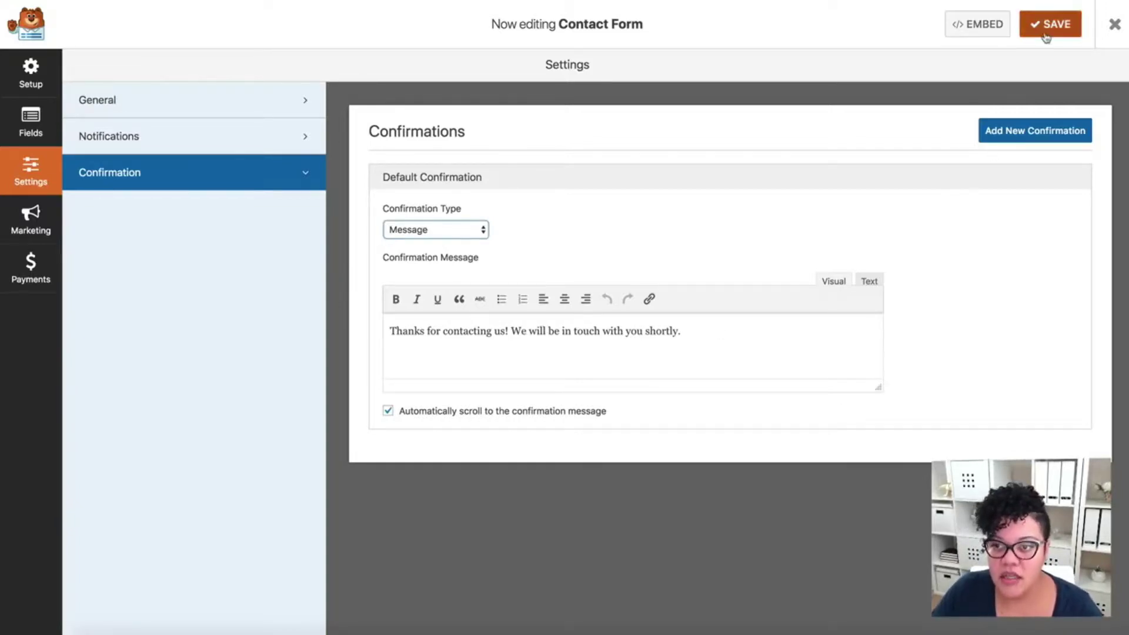
pyautogui.click(992, 27)
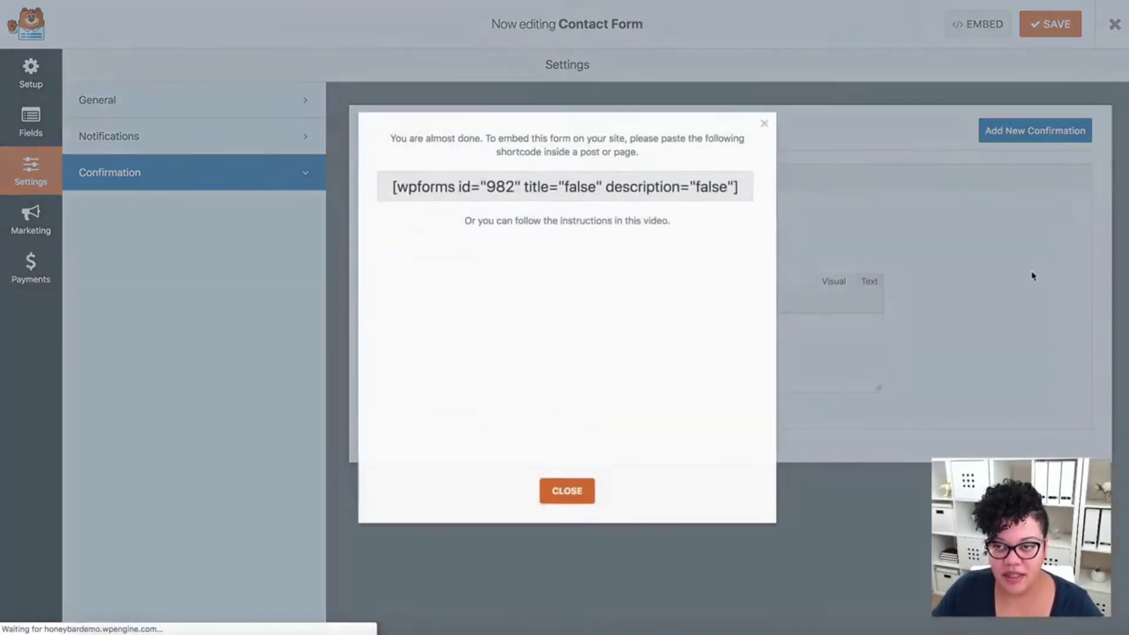
# - Paste the [wpforms id="982"] shortcode under Contact Me About This Property and remove the featured image
pyautogui.tripleClick(570, 185)
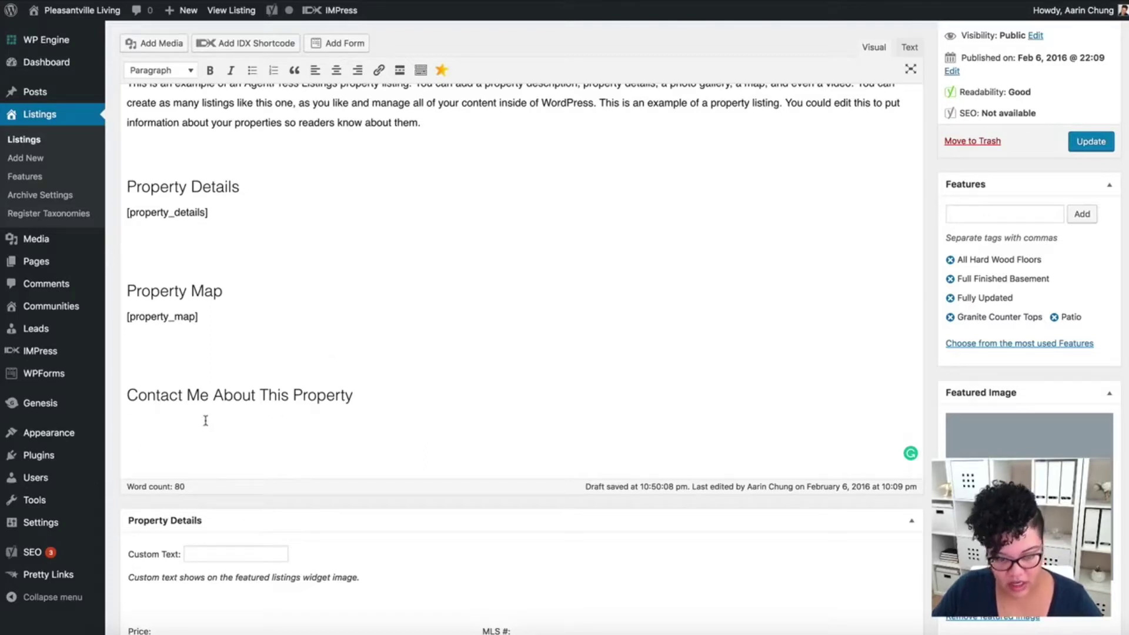
pyautogui.write('[wpforms id="982" title="false" description="false"]')
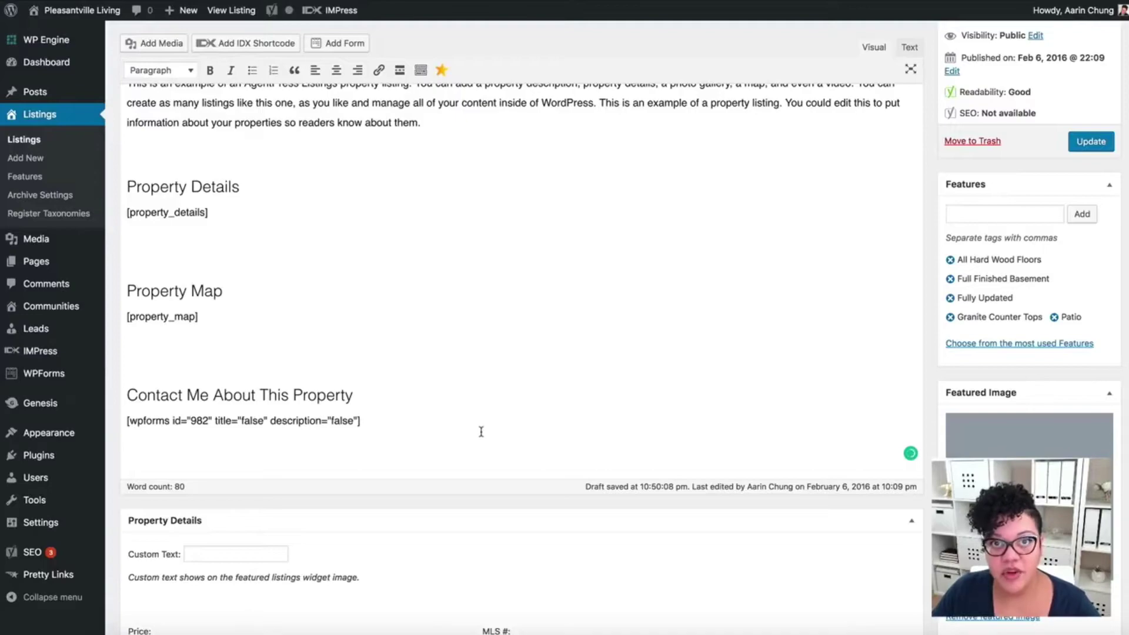
pyautogui.scroll(-12, 700, 521)
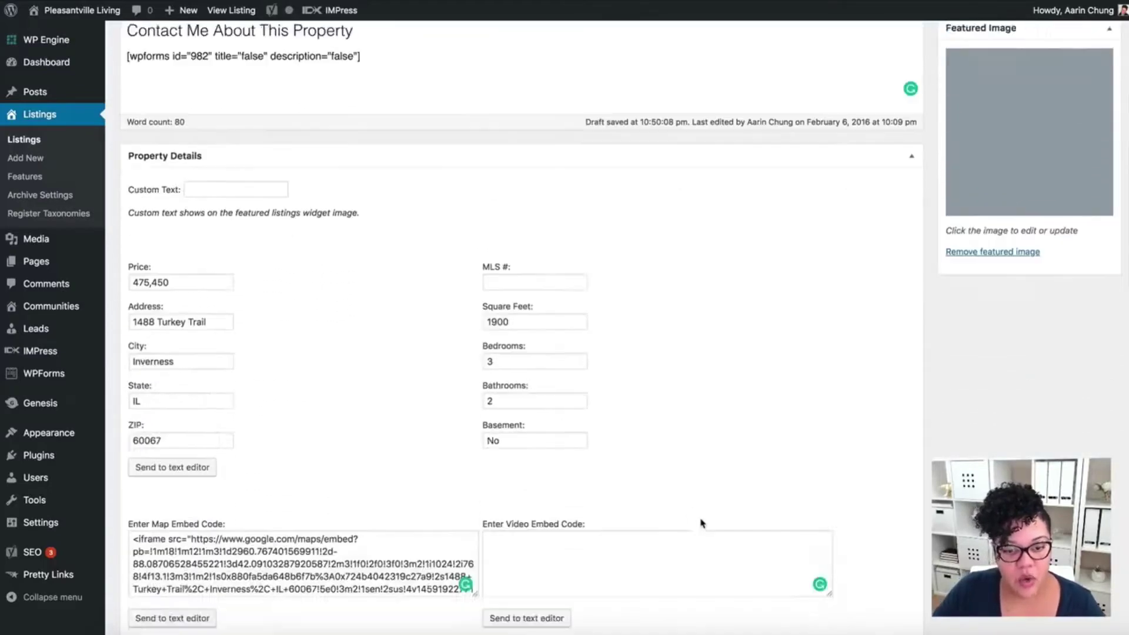
pyautogui.scroll(-9, 700, 521)
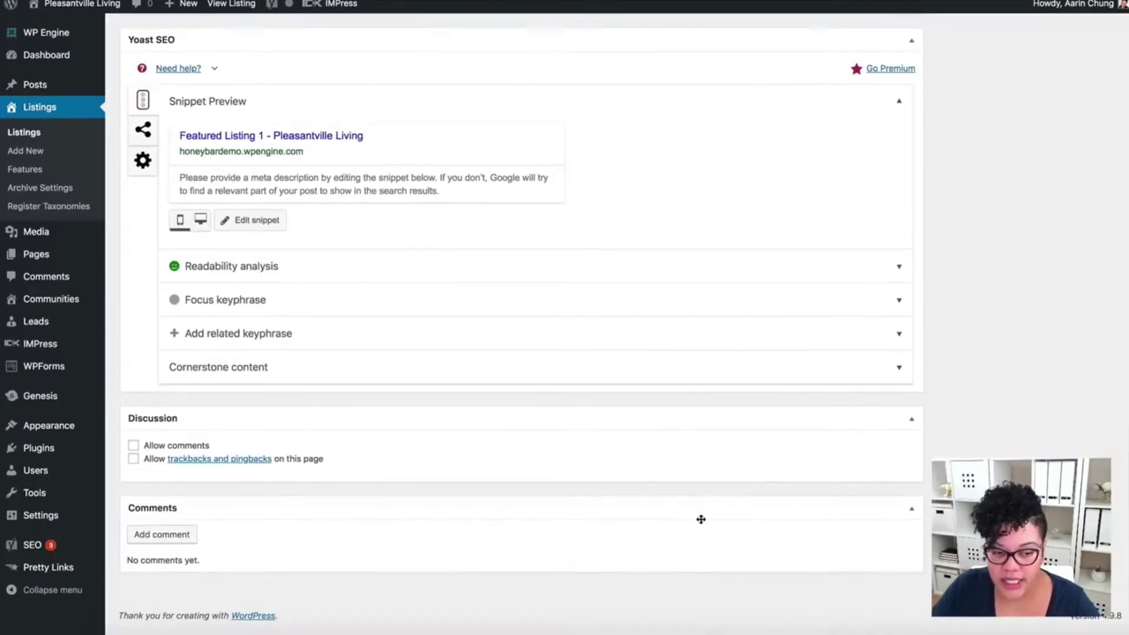
pyautogui.scroll(7, 701, 522)
pyautogui.scroll(10, 701, 522)
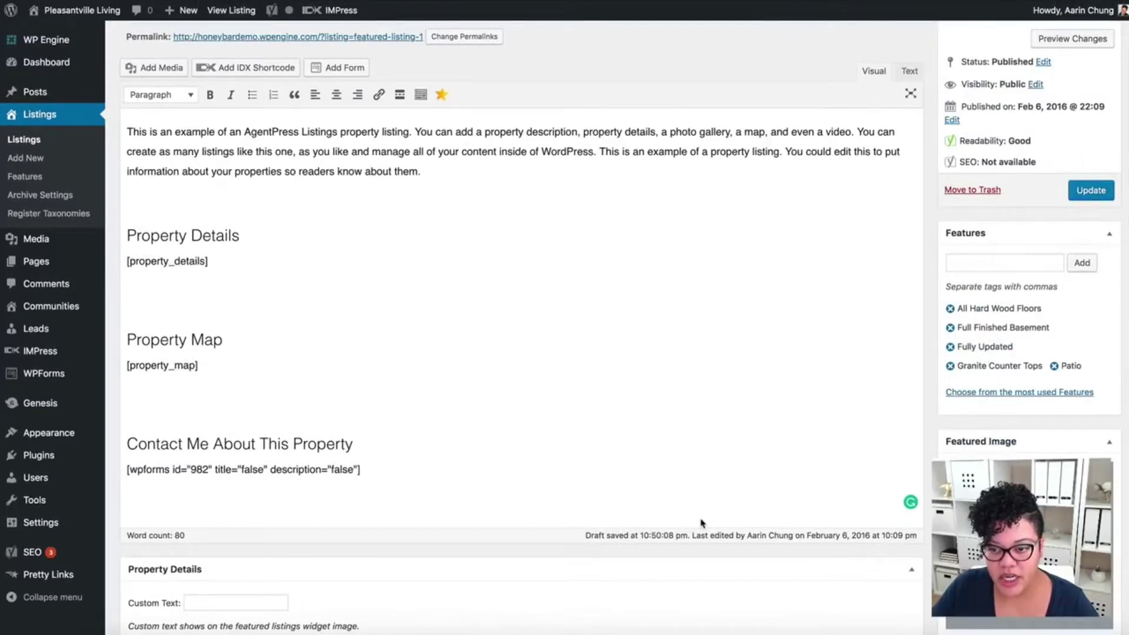
pyautogui.scroll(-3, 702, 522)
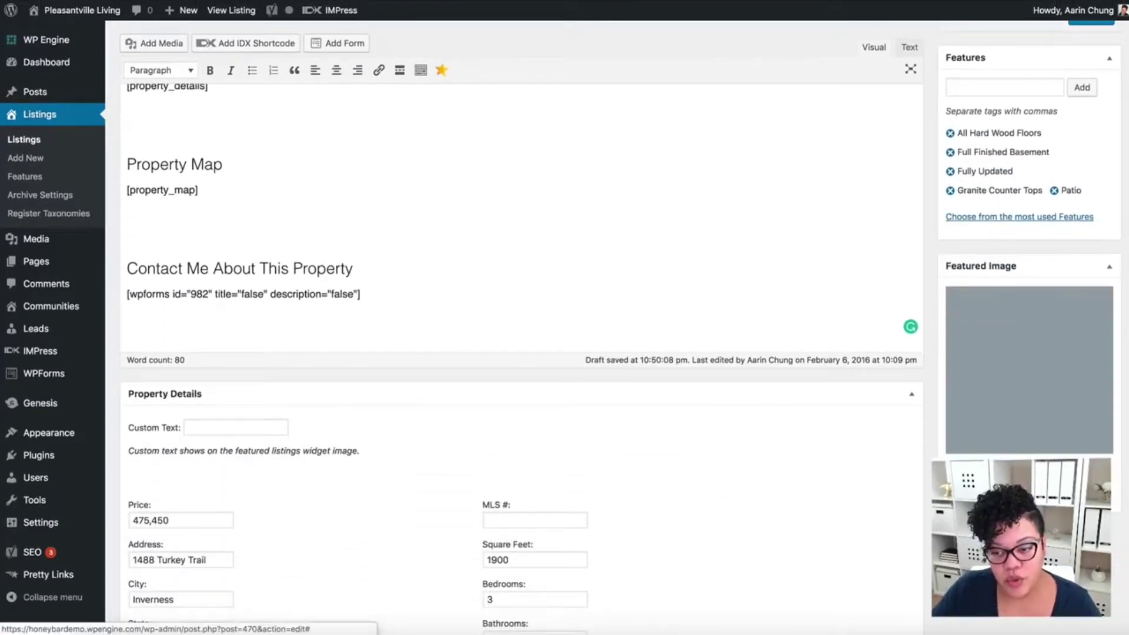
pyautogui.click(988, 468)
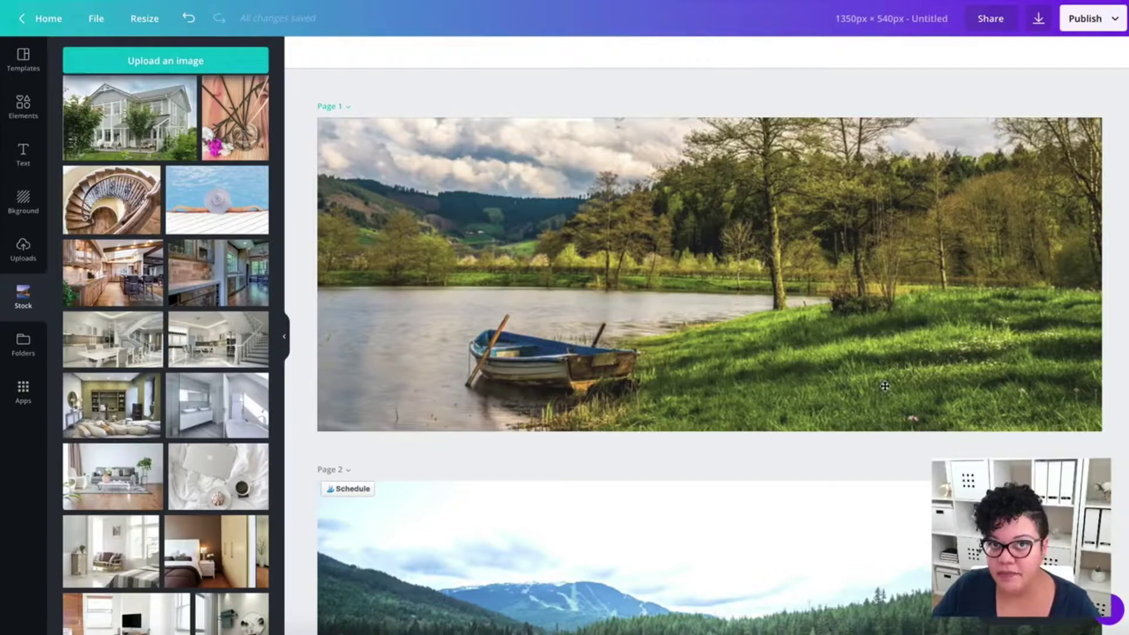
# - Scroll through the Canva property banner pages to review the designs
pyautogui.scroll(-5, 884, 386)
pyautogui.scroll(-7, 885, 386)
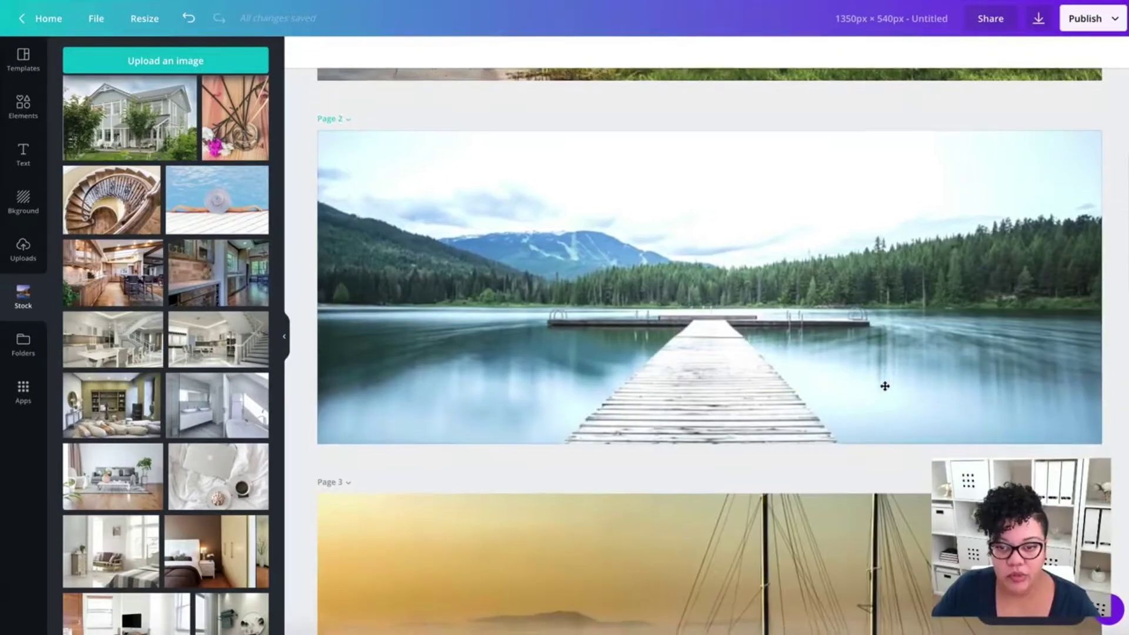
pyautogui.scroll(-9, 884, 386)
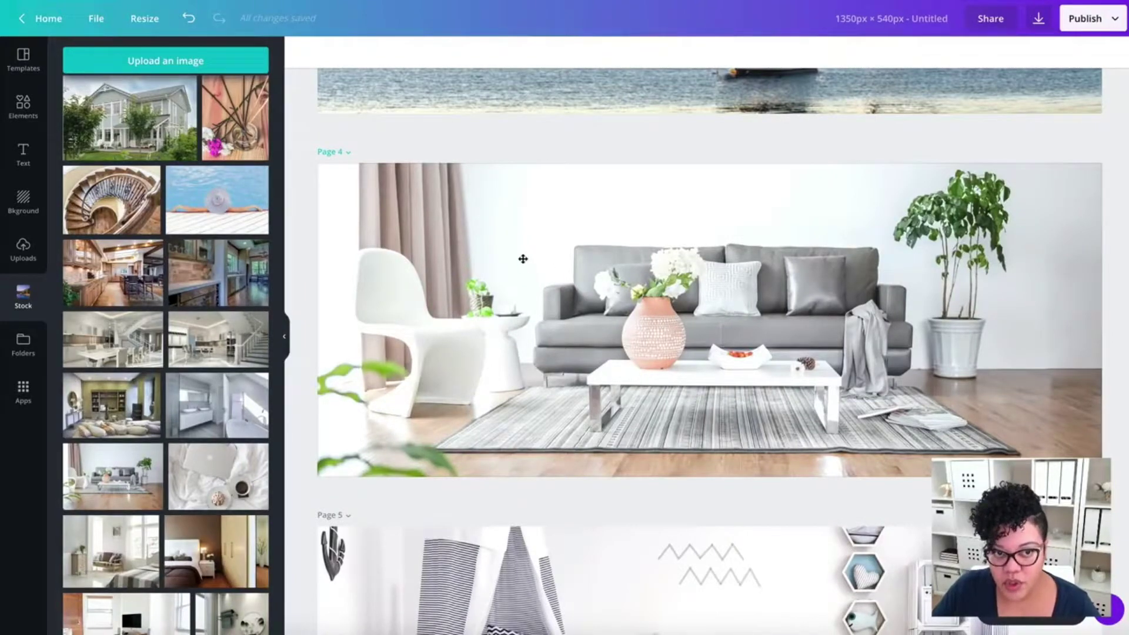
pyautogui.scroll(-7, 523, 259)
pyautogui.scroll(-6, 525, 268)
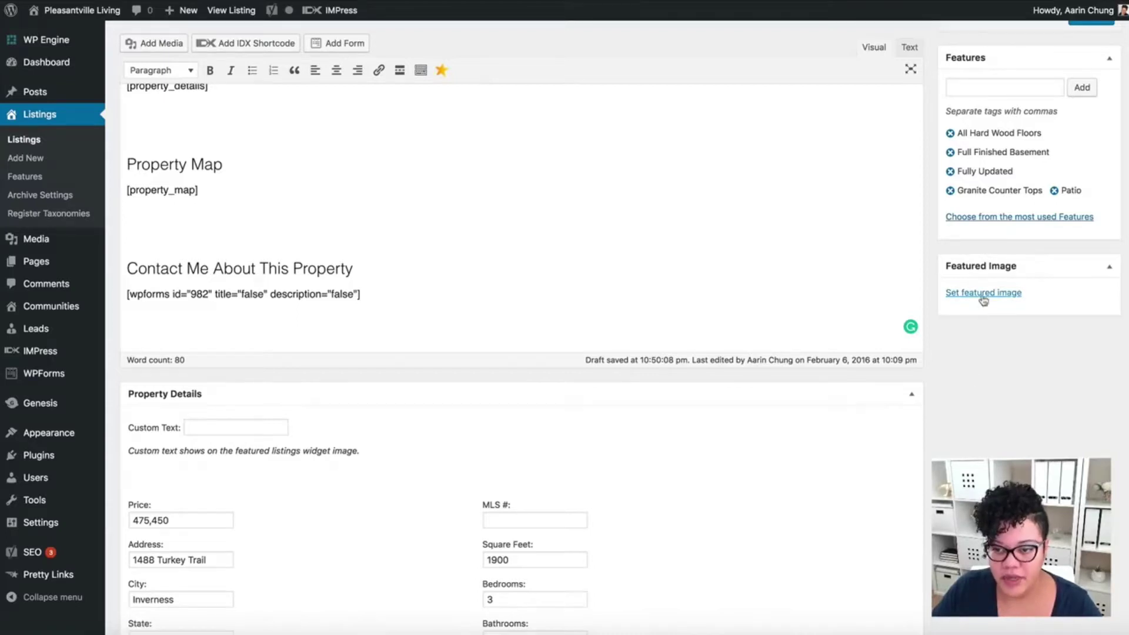
# - Upload 4.png, 5.png and 6.png from the Untitled design (2) folder for the featured image
pyautogui.click(984, 295)
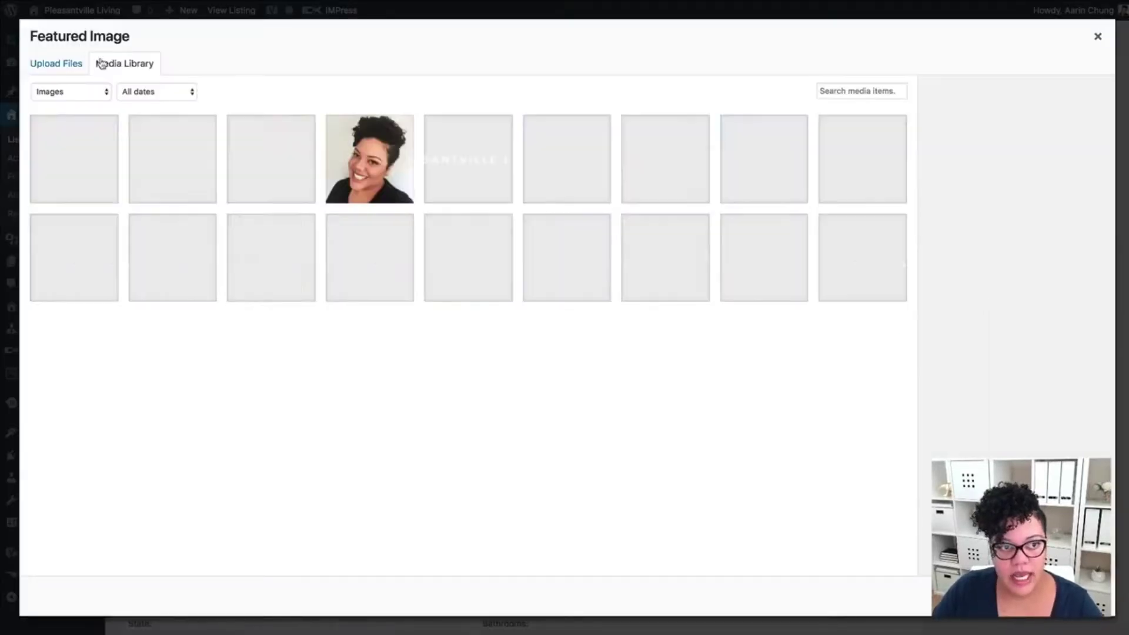
pyautogui.click(63, 67)
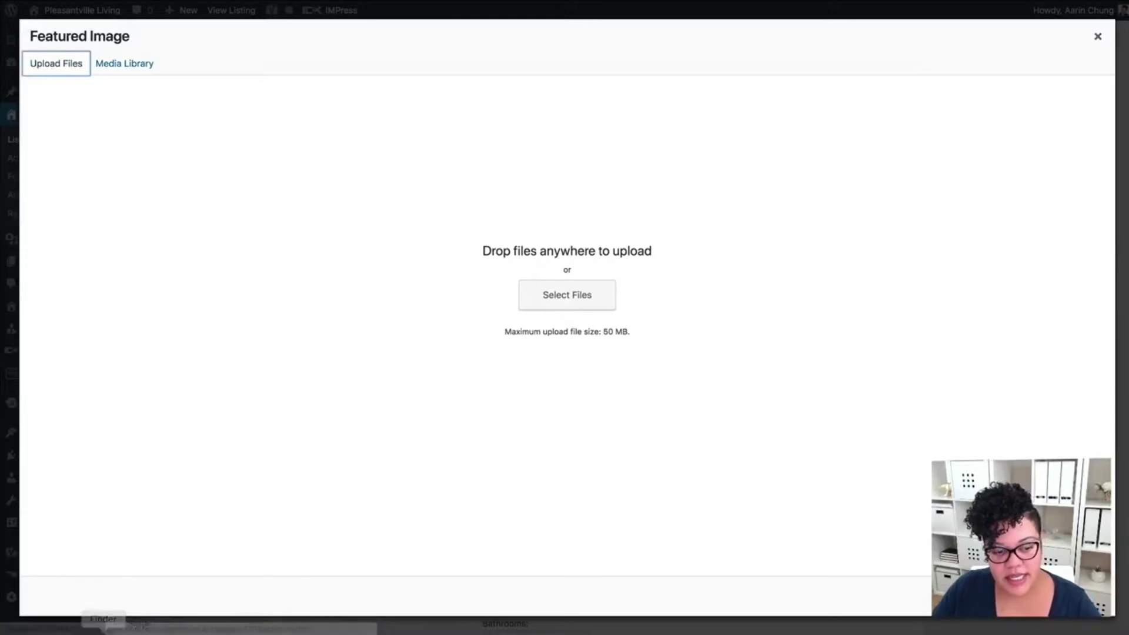
pyautogui.click(103, 633)
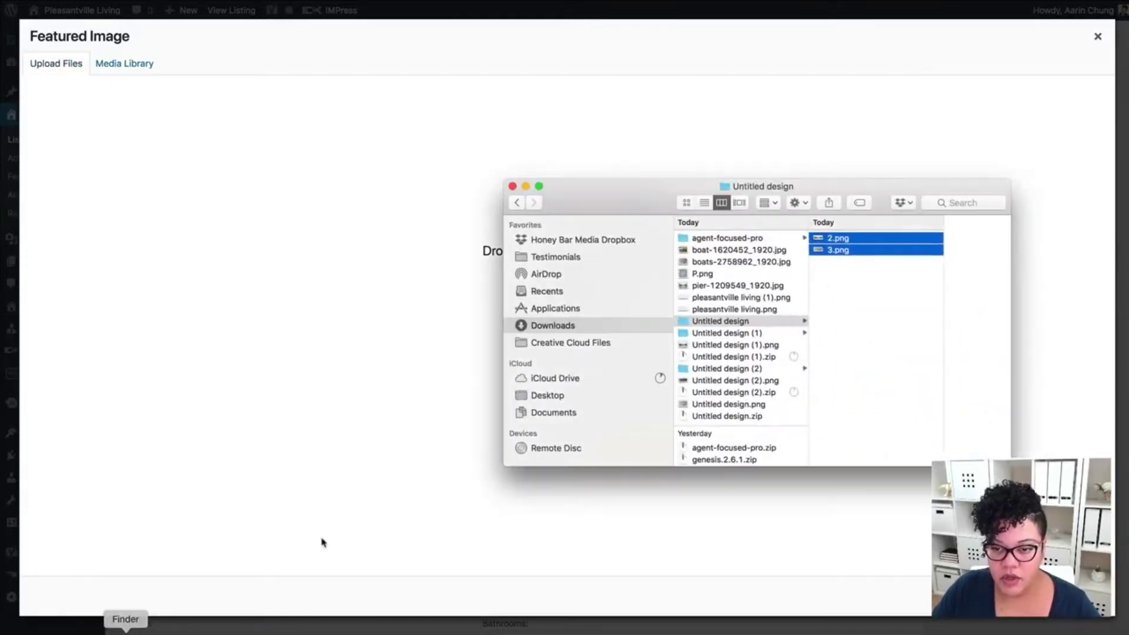
pyautogui.click(741, 368)
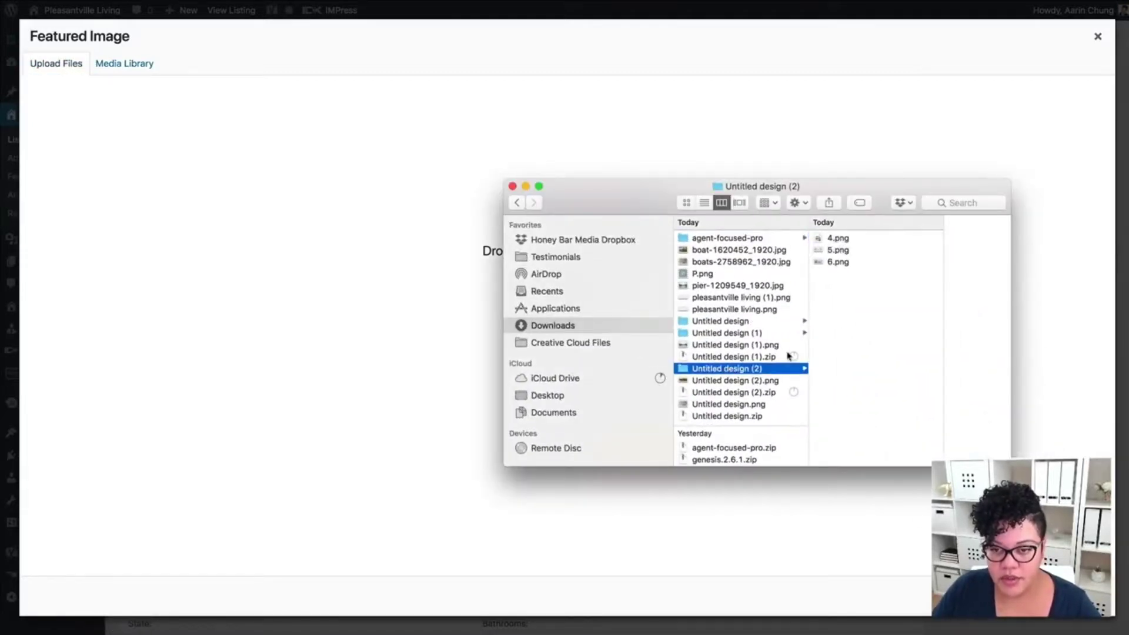
pyautogui.moveTo(847, 299); pyautogui.dragTo(328, 404)
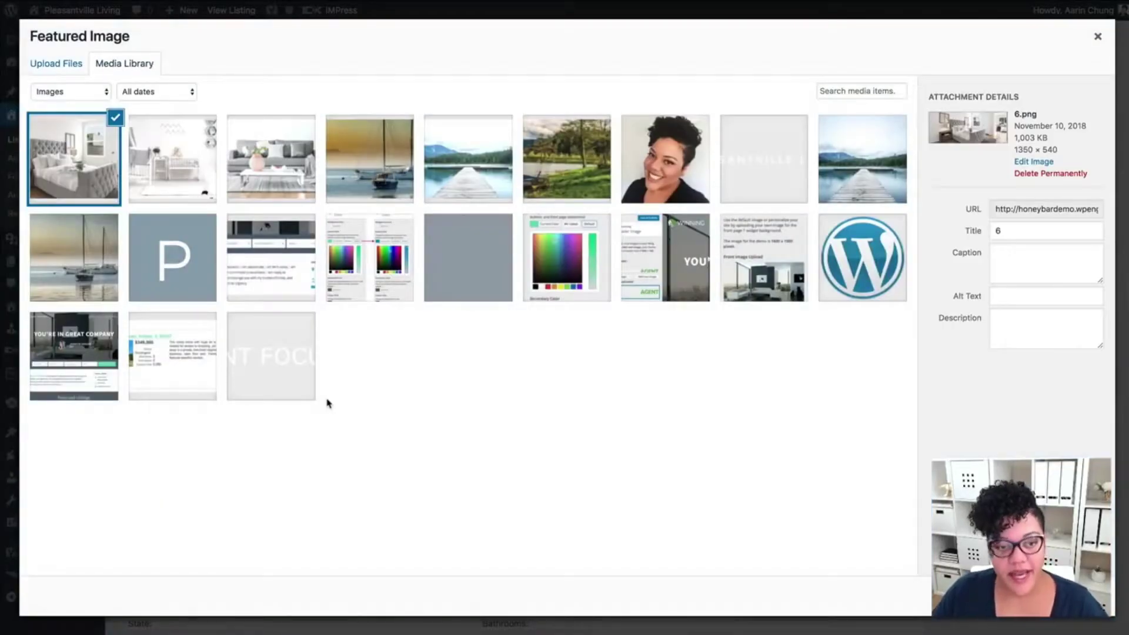
pyautogui.click(271, 169)
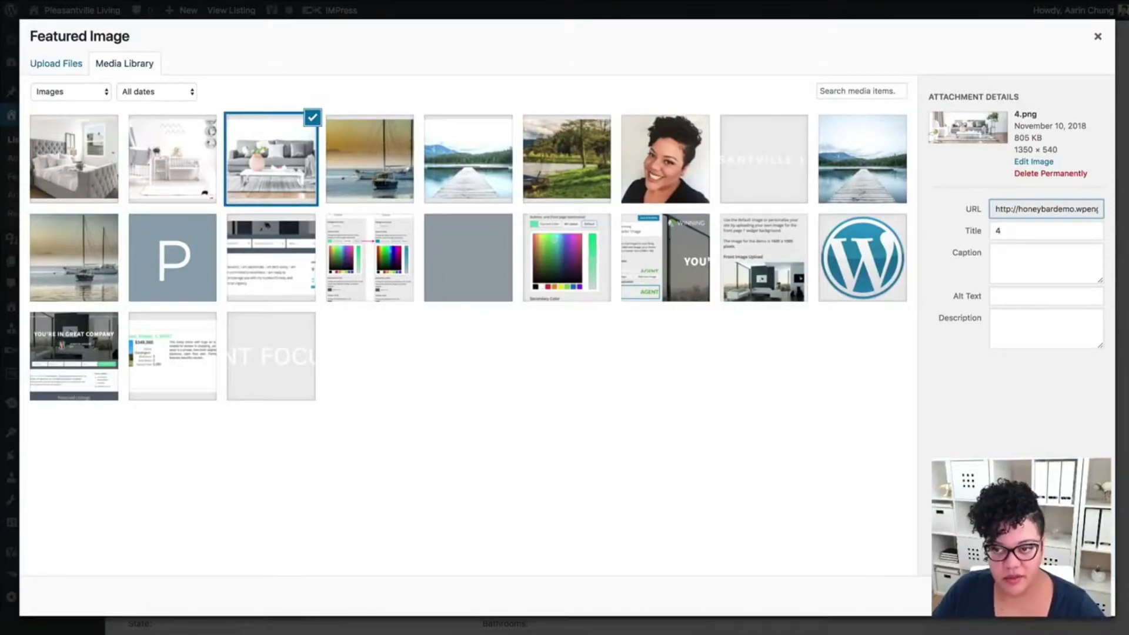
pyautogui.click(1030, 232)
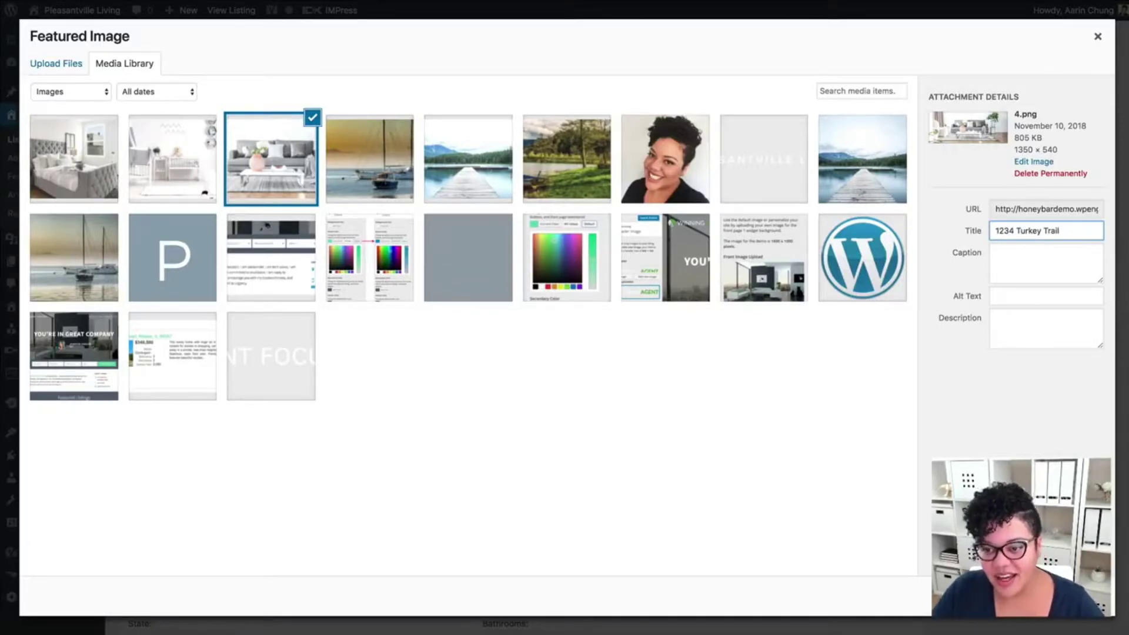
pyautogui.hotkey('alt', 'shift', 'Left')
pyautogui.hotkey('alt', 'shift', 'Left')
pyautogui.hotkey('alt', 'shift', 'Left')
pyautogui.press('super+c')
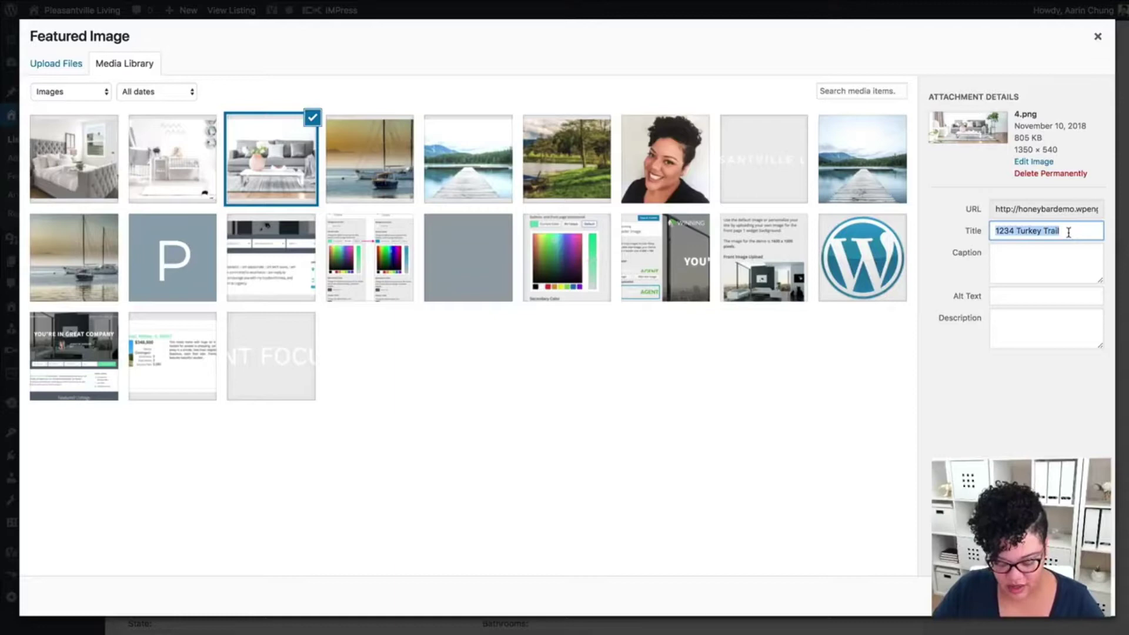
pyautogui.click(1010, 297)
pyautogui.press('super+v')
pyautogui.click(1065, 595)
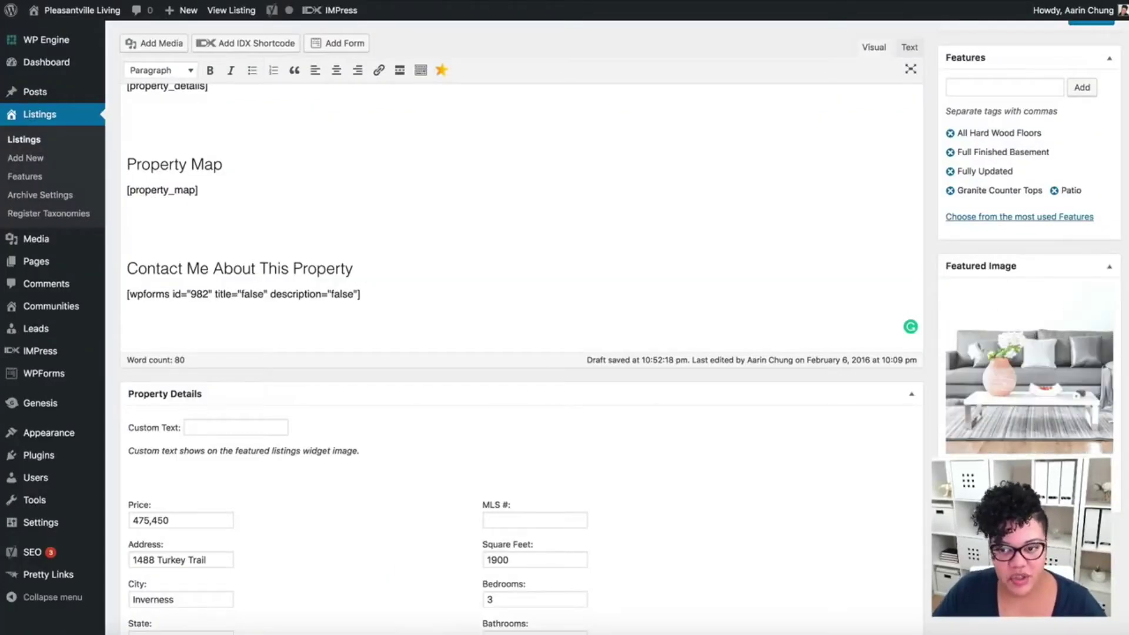
# - Preview the updated listing page and select text in its description
pyautogui.scroll(2, 936, 403)
pyautogui.scroll(5, 935, 403)
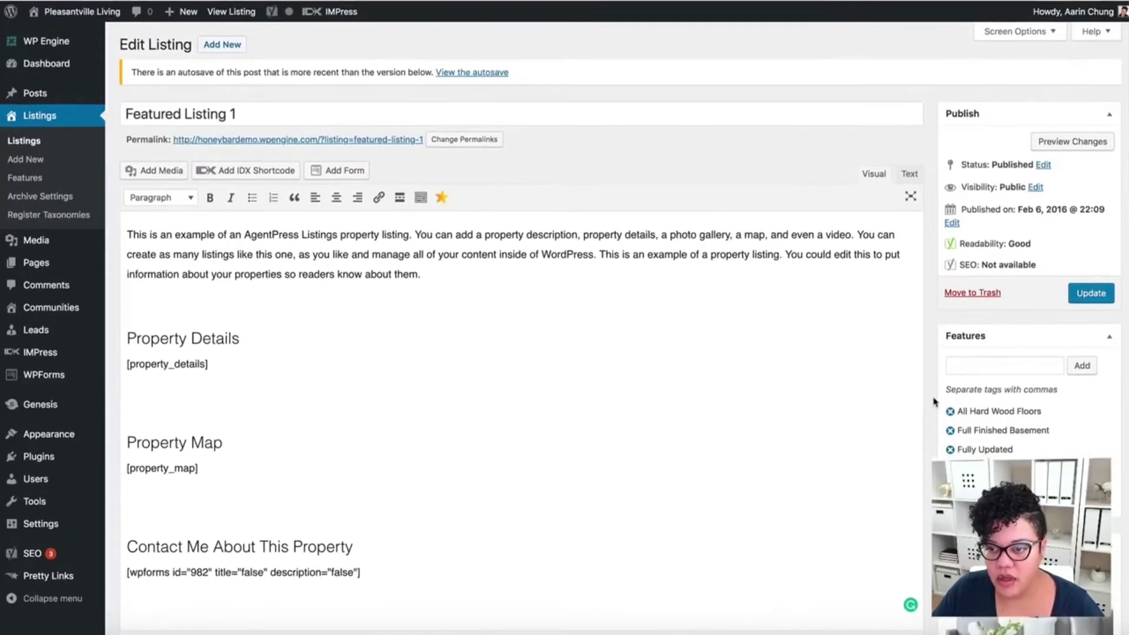
pyautogui.click(1095, 144)
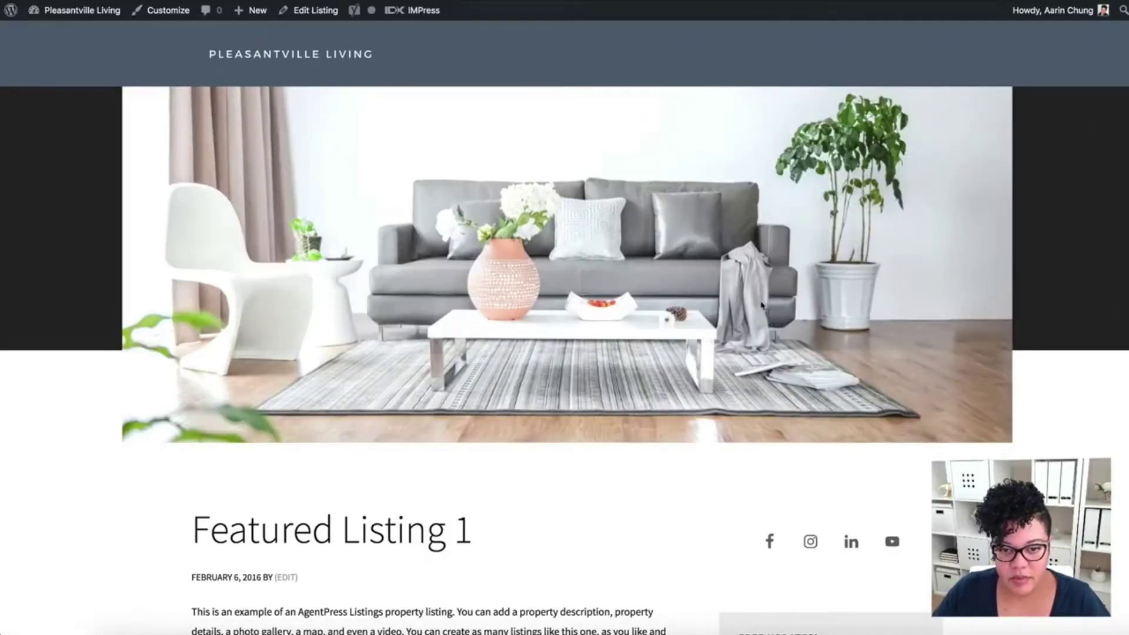
pyautogui.scroll(-5, 1035, 450)
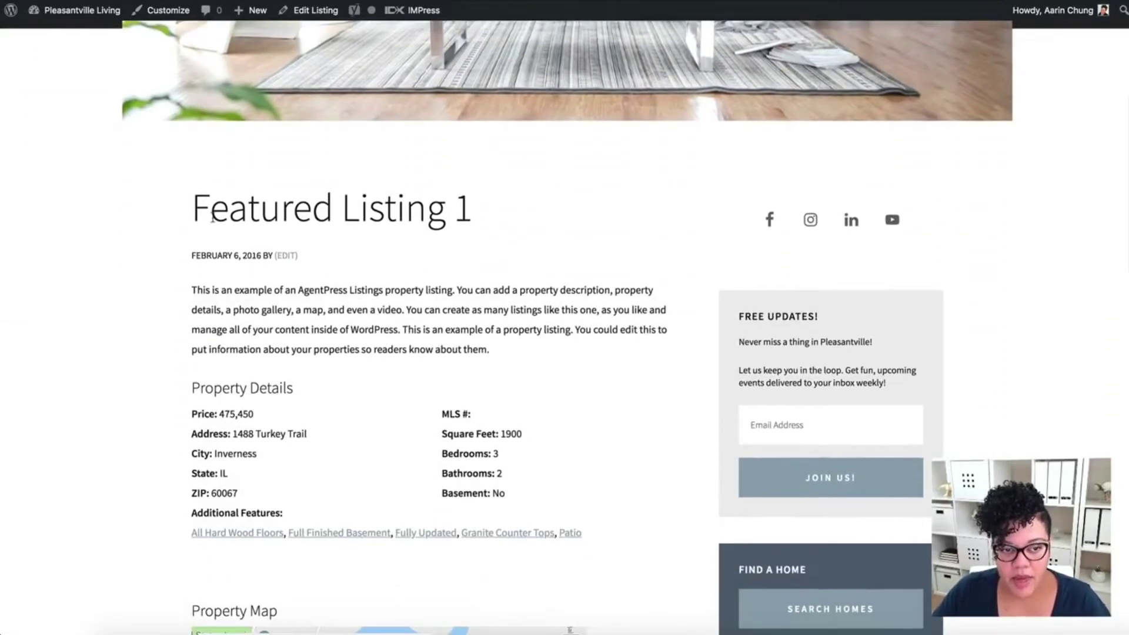
pyautogui.moveTo(202, 214); pyautogui.dragTo(496, 219)
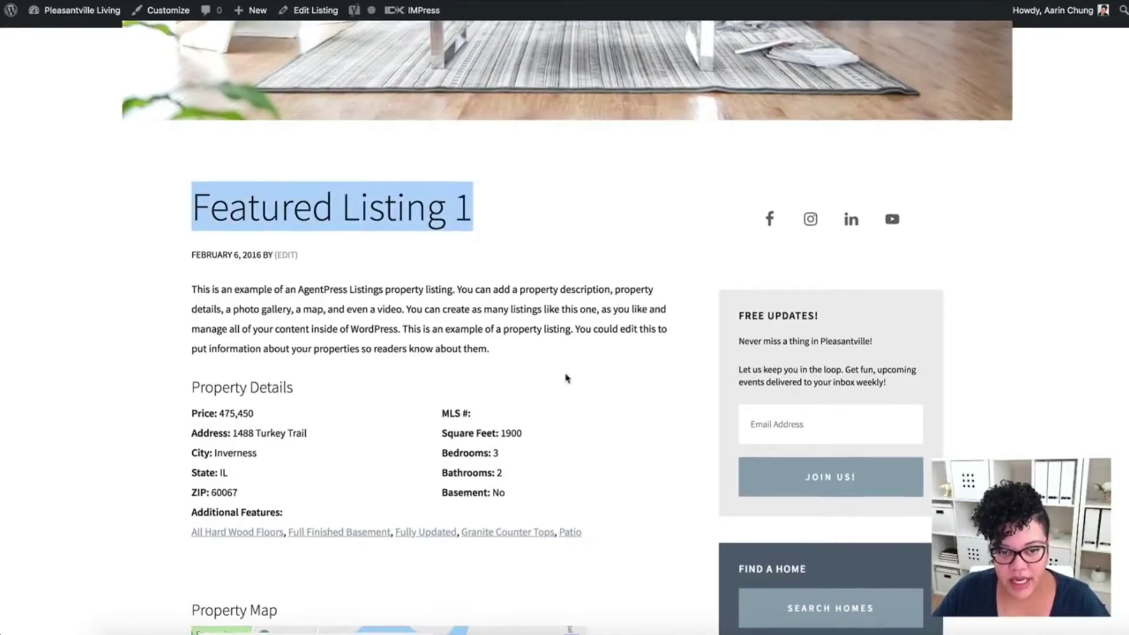
pyautogui.scroll(-1, 229, 240)
pyautogui.moveTo(193, 224); pyautogui.dragTo(570, 305)
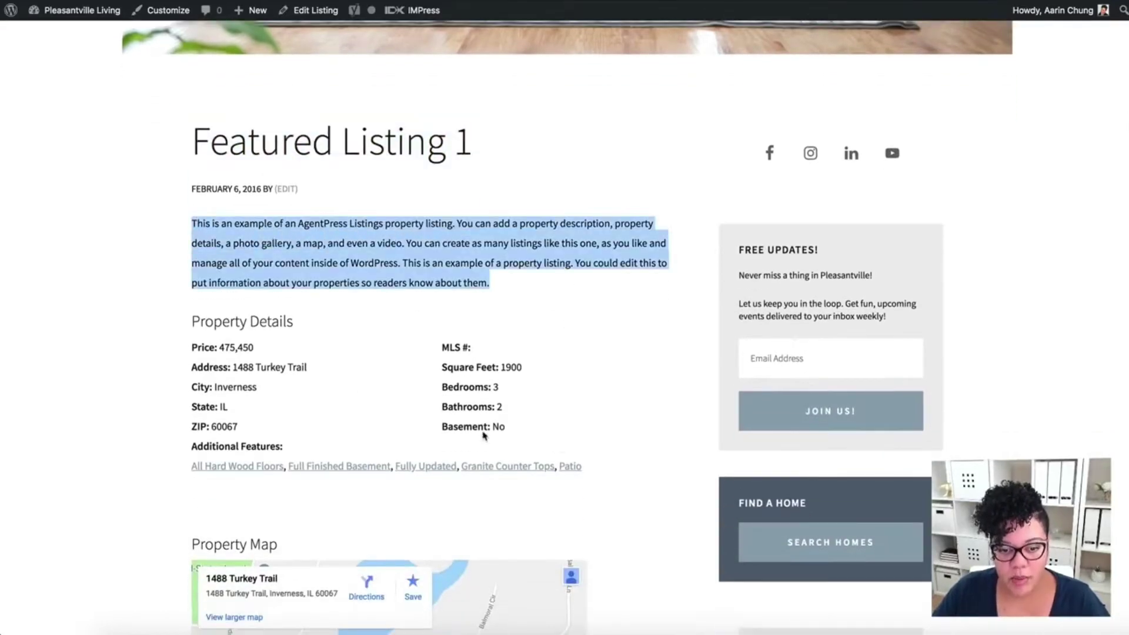
pyautogui.scroll(-4, 461, 444)
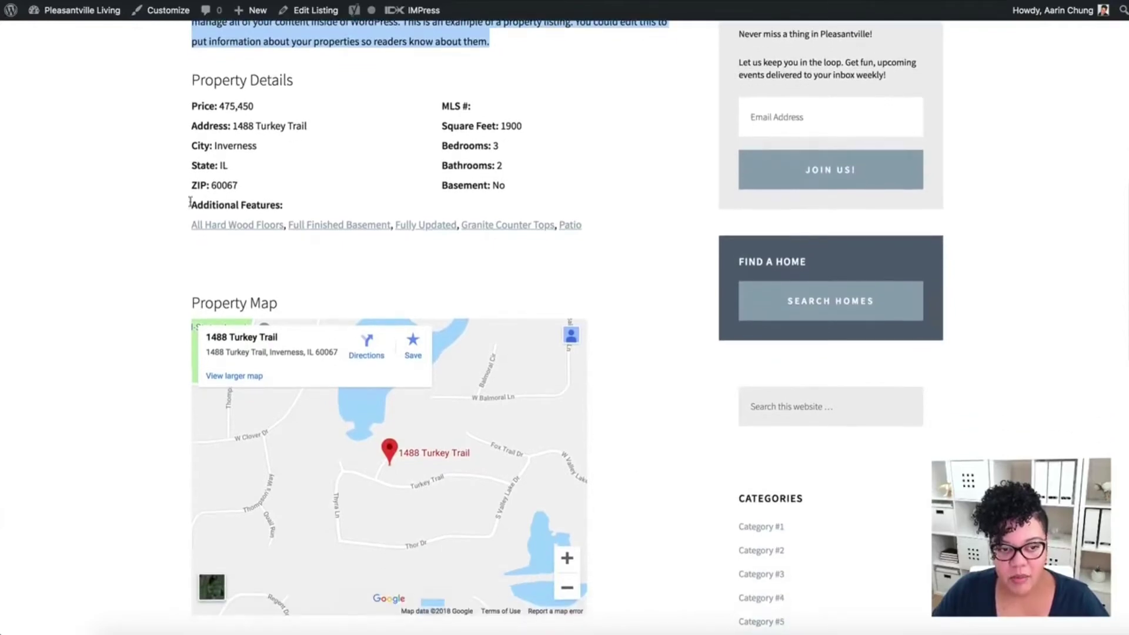
pyautogui.moveTo(194, 205); pyautogui.dragTo(355, 212)
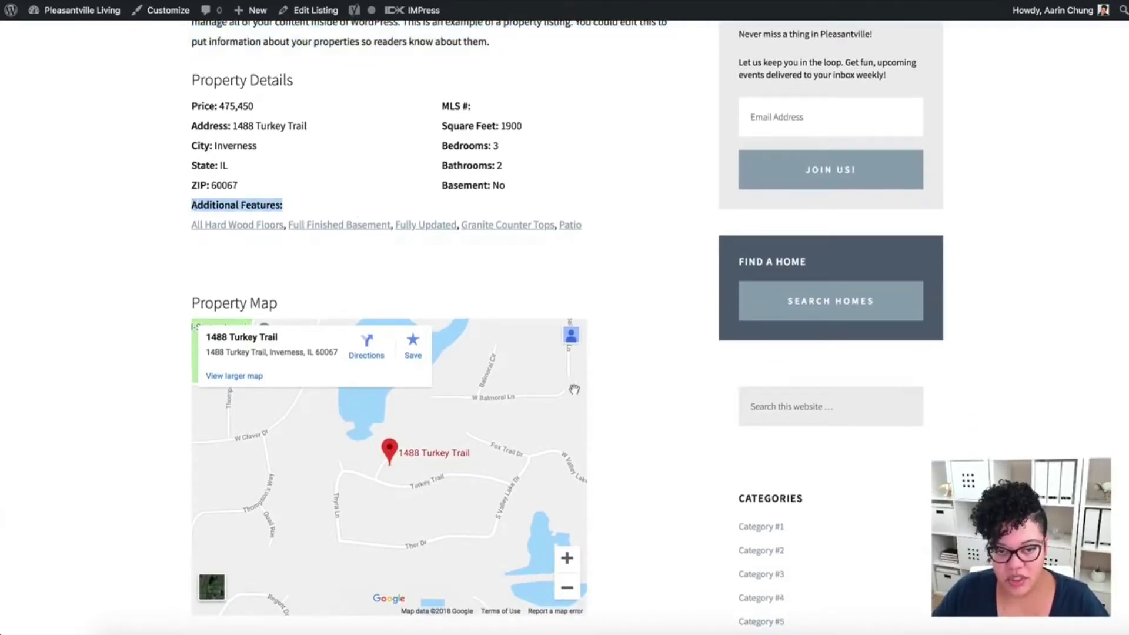
# - Scroll through the live listing page and open Featured Listing 1 in the editor
pyautogui.scroll(-2, 426, 275)
pyautogui.scroll(-1, 665, 366)
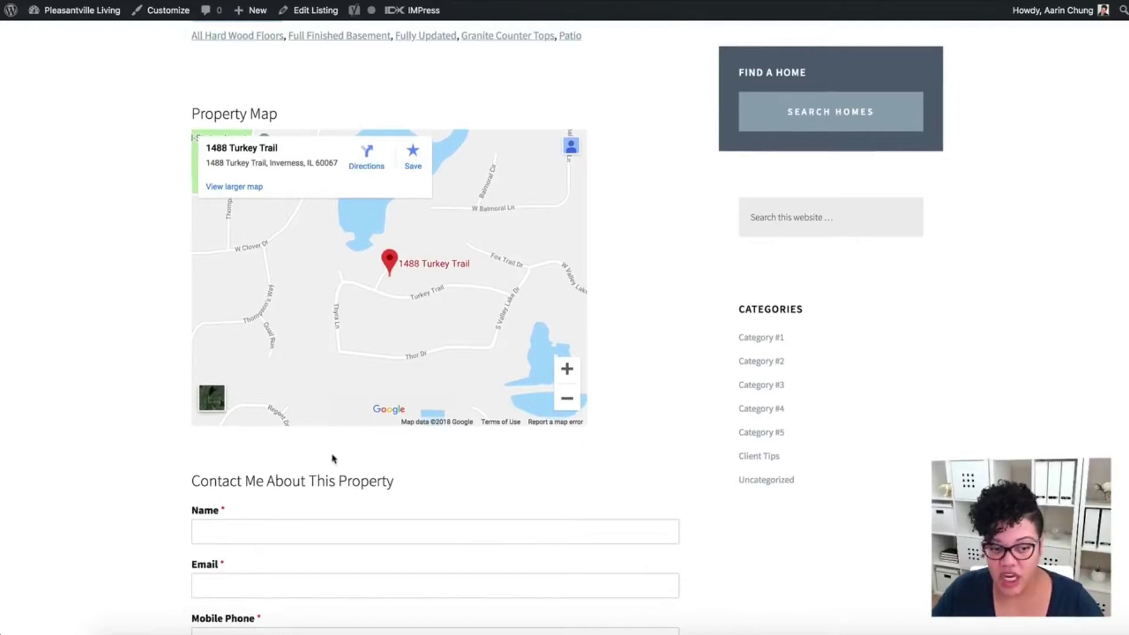
pyautogui.scroll(-1, 635, 402)
pyautogui.scroll(-5, 635, 402)
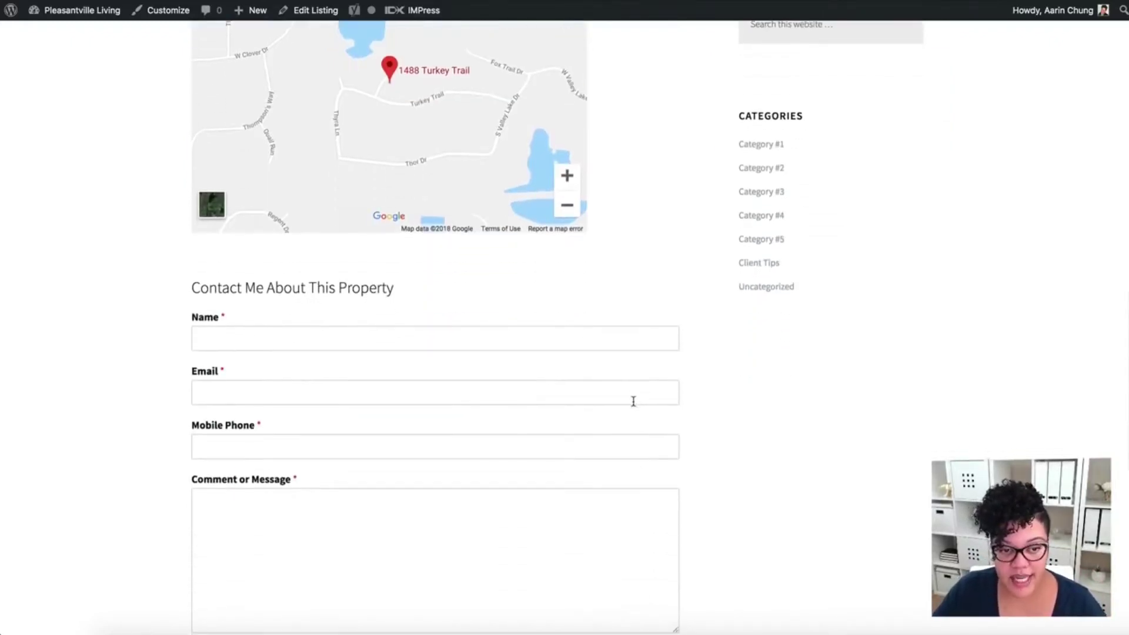
pyautogui.scroll(-3, 411, 479)
pyautogui.scroll(8, 409, 478)
pyautogui.scroll(9, 654, 469)
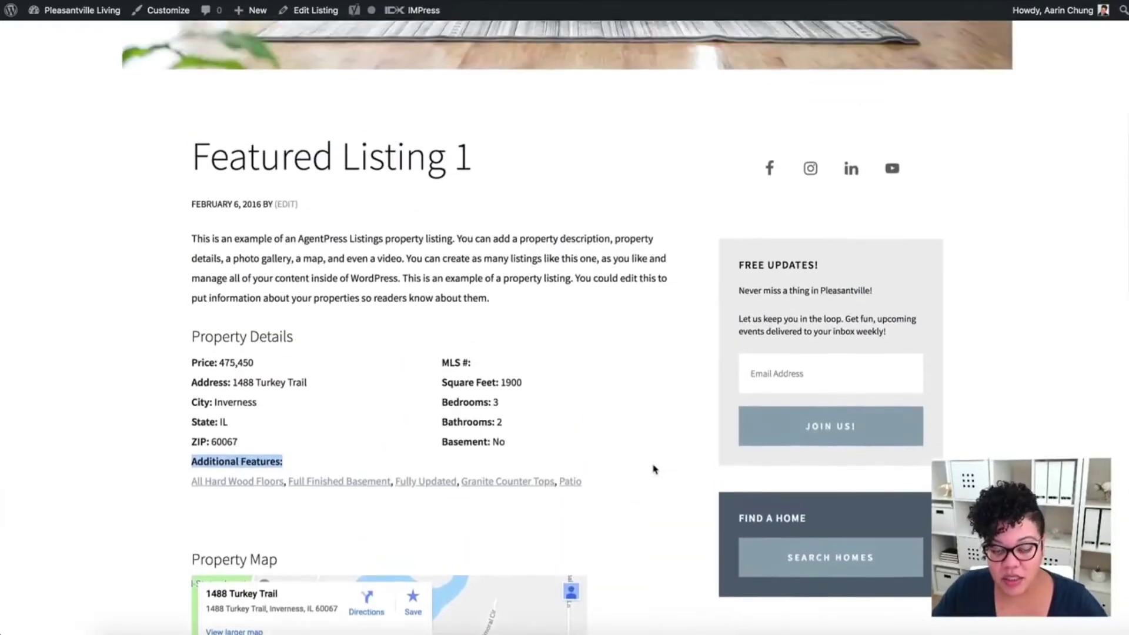
pyautogui.scroll(-2, 647, 471)
pyautogui.click(170, 411)
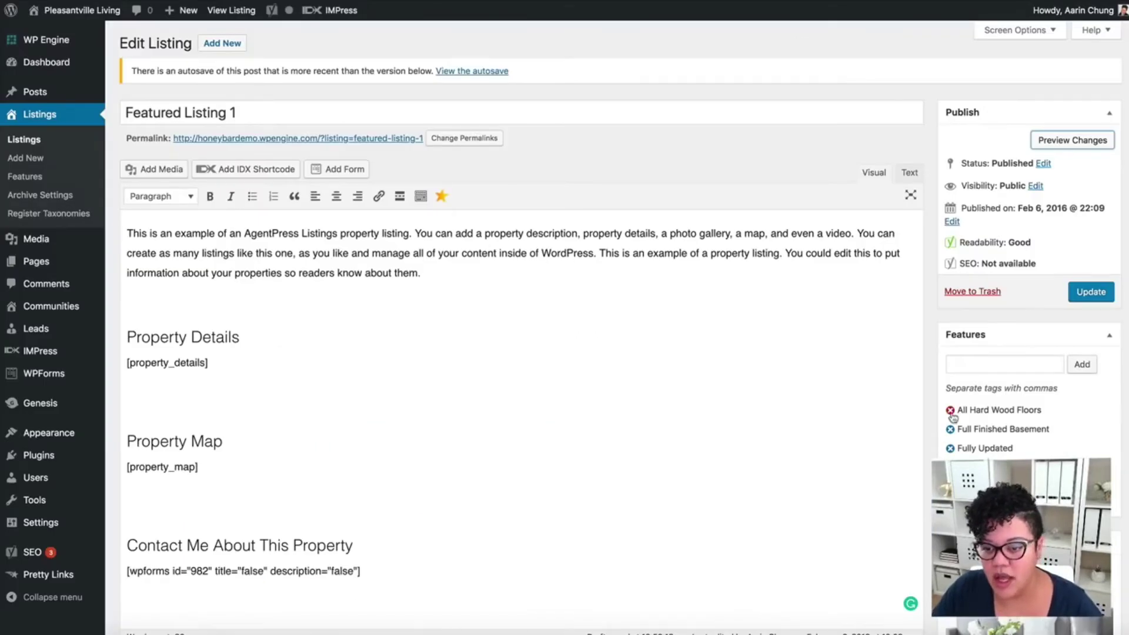
# - Remove the five feature tags, from All Hard Wood Floors to Patio, and update the listing
pyautogui.click(950, 410)
pyautogui.click(950, 410)
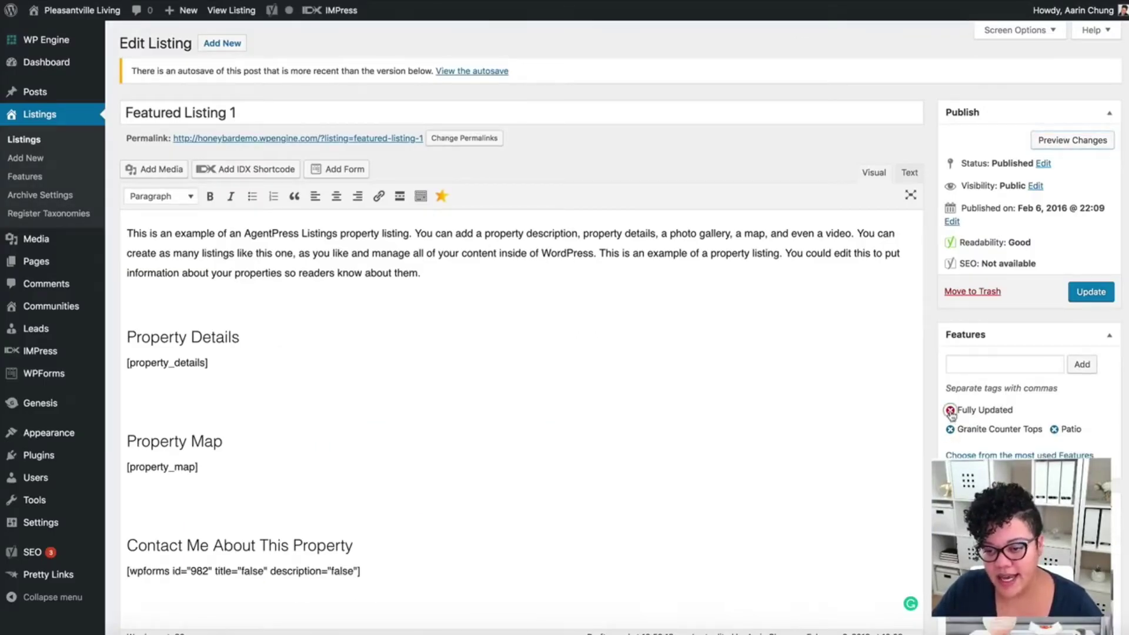
pyautogui.click(951, 410)
pyautogui.click(951, 410)
pyautogui.click(951, 410)
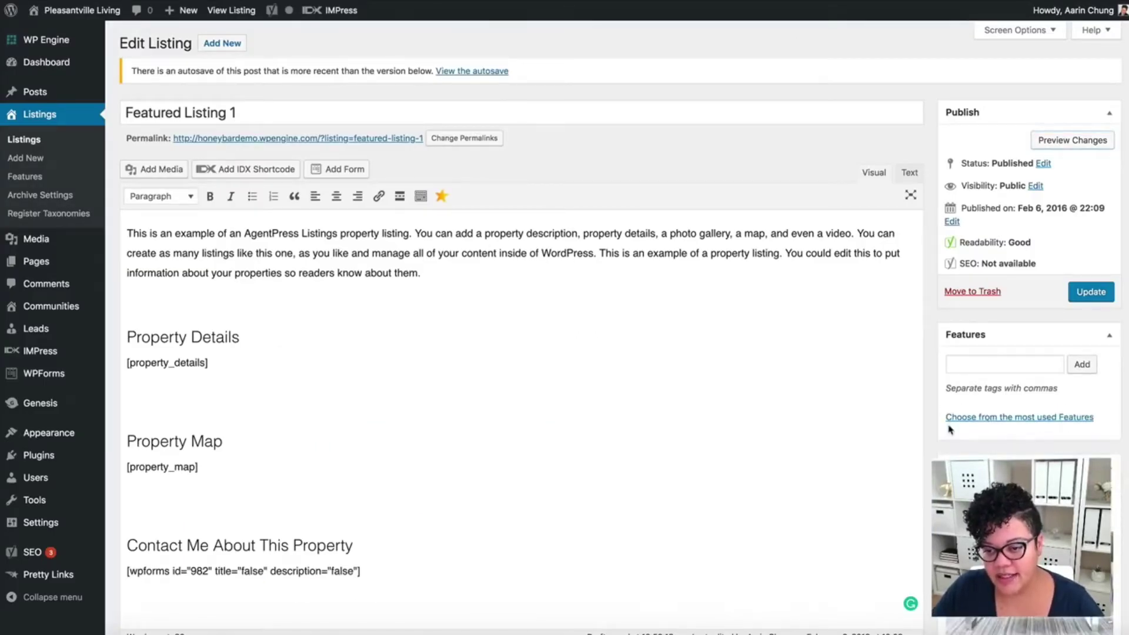
pyautogui.click(1103, 294)
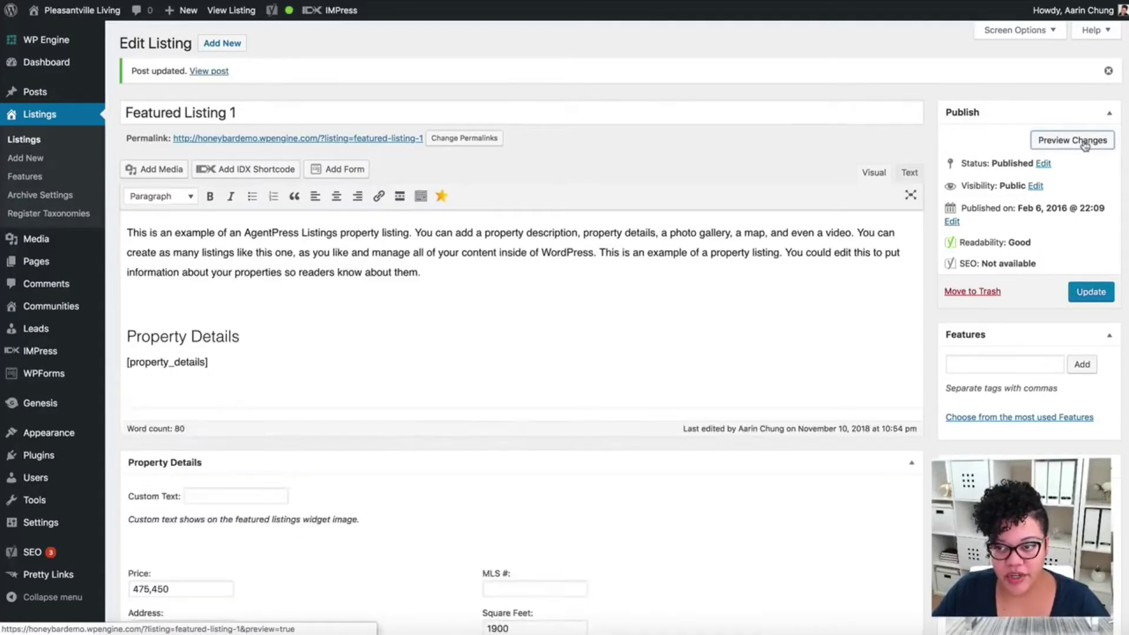
# - Preview the listing page to check the empty Additional Features entry
pyautogui.click(1084, 141)
pyautogui.scroll(-10, 617, 383)
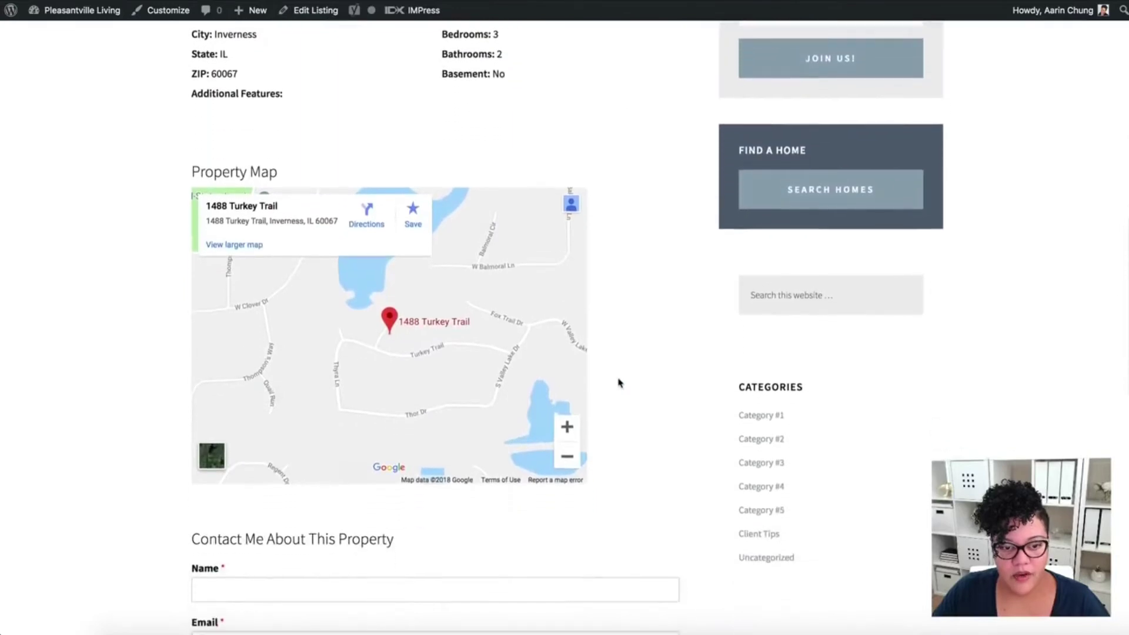
pyautogui.scroll(4, 618, 383)
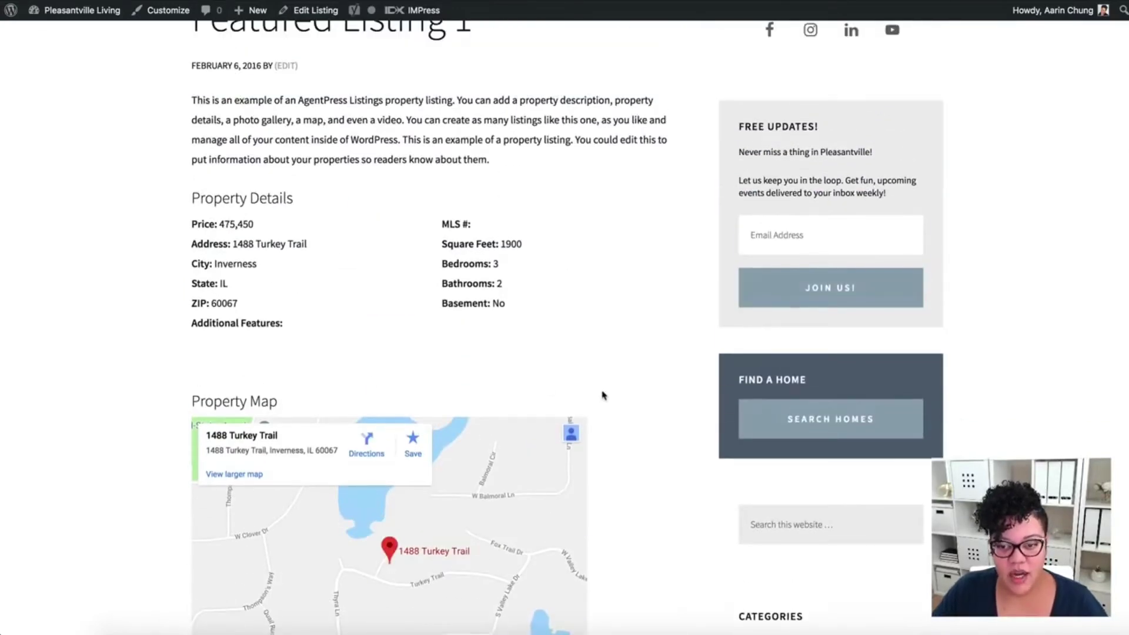
pyautogui.scroll(-9, 697, 465)
pyautogui.scroll(12, 696, 464)
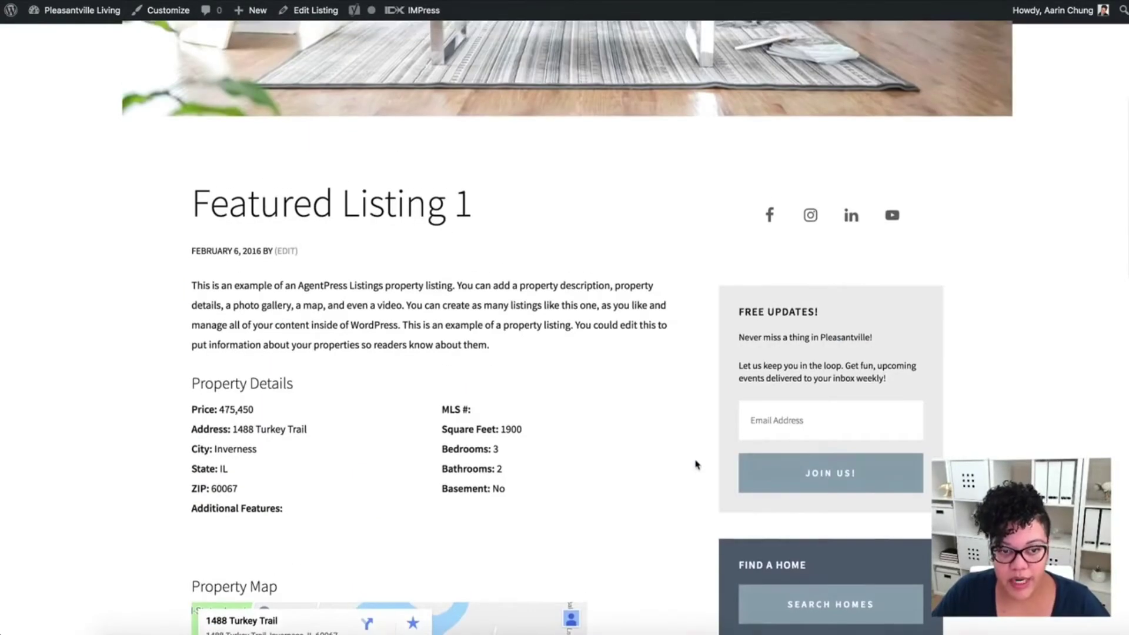
pyautogui.scroll(6, 696, 465)
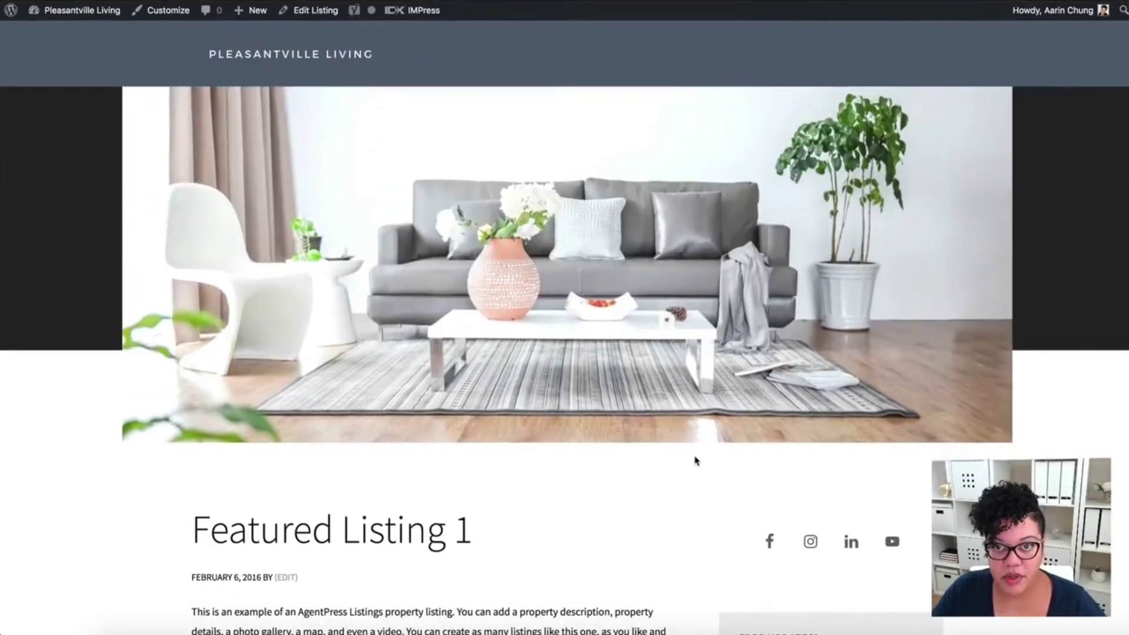
# - Go to the Pleasantville Living homepage and scroll to the Featured Listings section
pyautogui.click(257, 57)
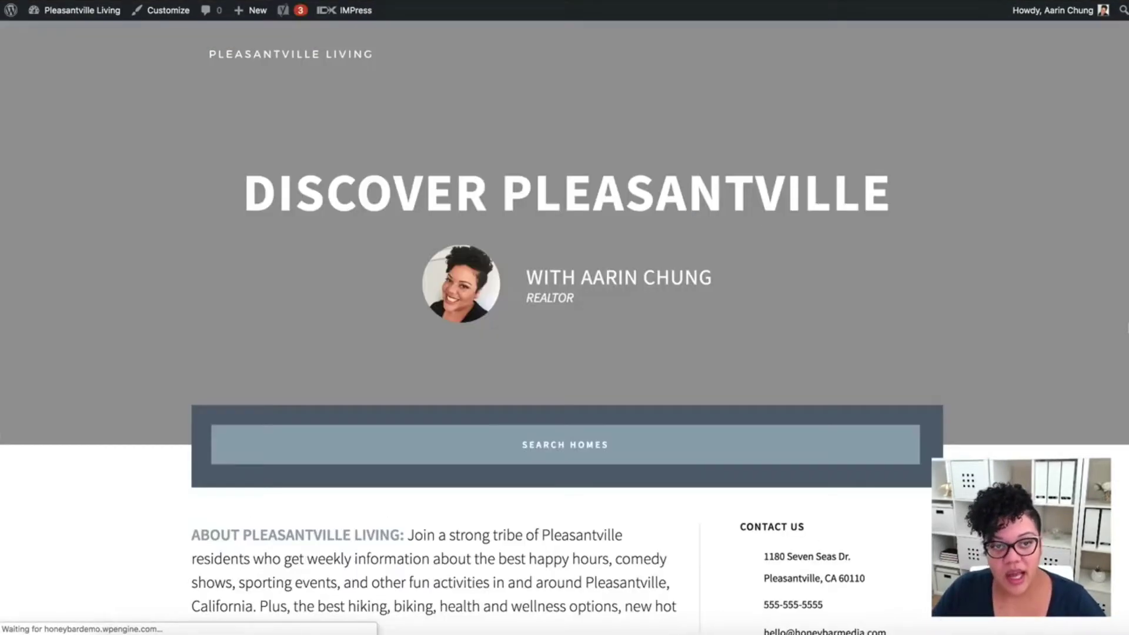
pyautogui.scroll(-5, 1054, 396)
pyautogui.scroll(-6, 1053, 396)
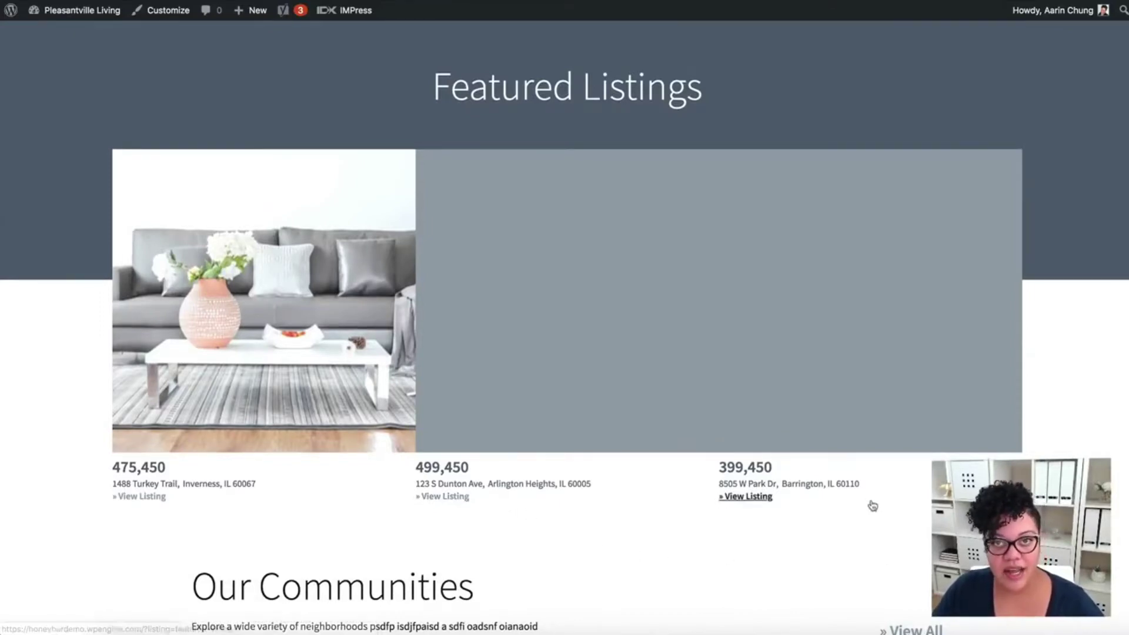
pyautogui.scroll(3, 1076, 368)
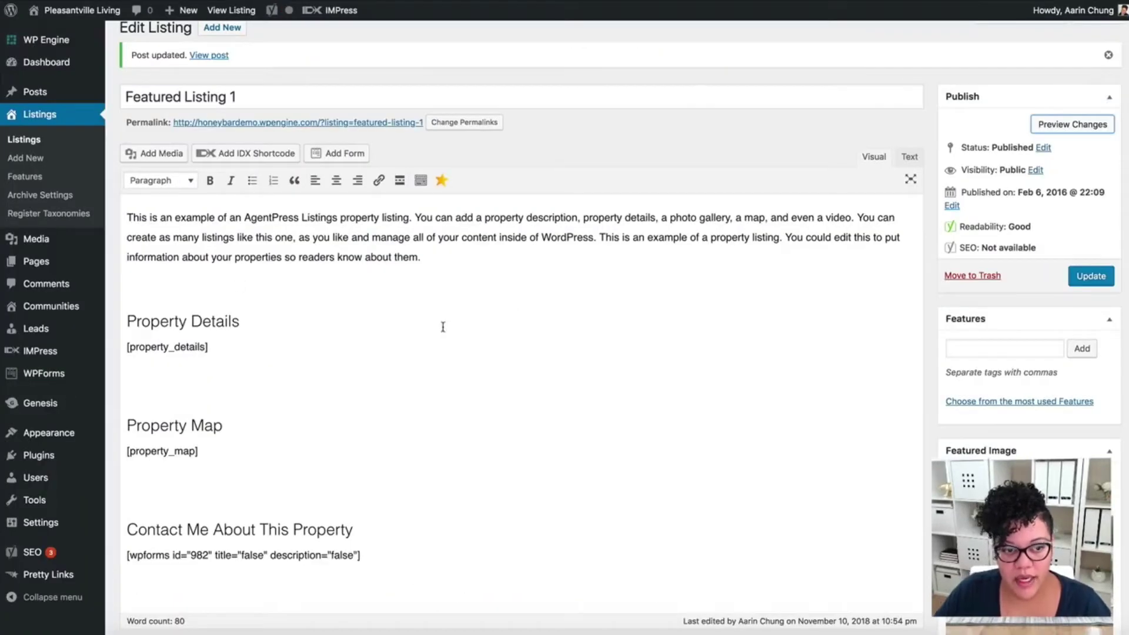
# - In Featured Listing 2, remove the Full Finished Basement, Fully Updated and Patio tags and paste the wpforms 982 shortcode over the gravityform one
pyautogui.click(31, 144)
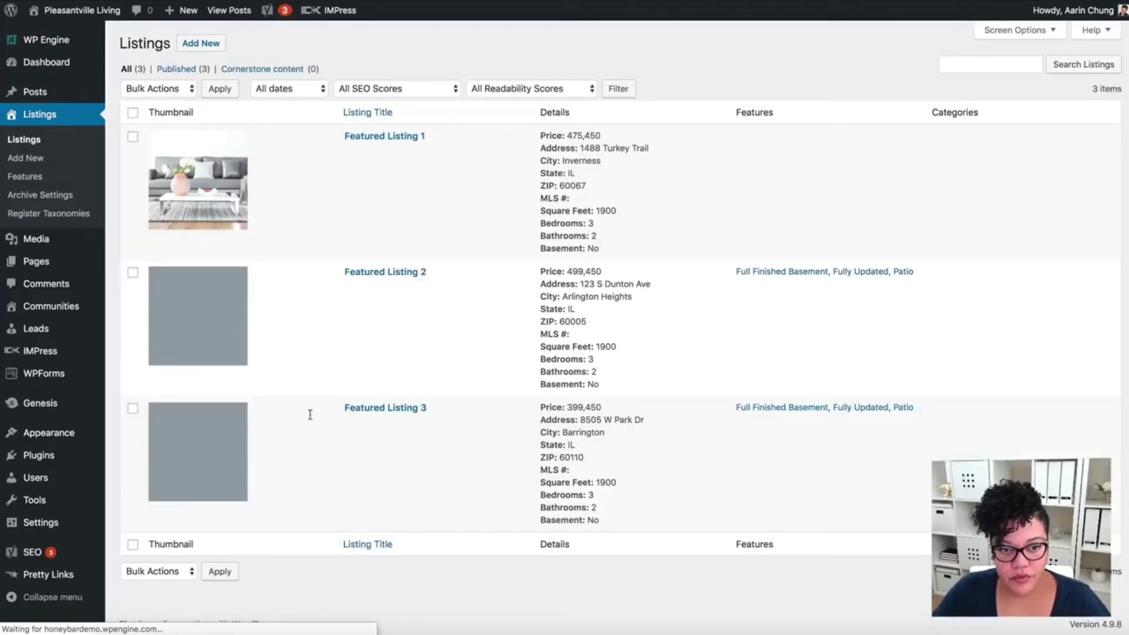
pyautogui.click(351, 287)
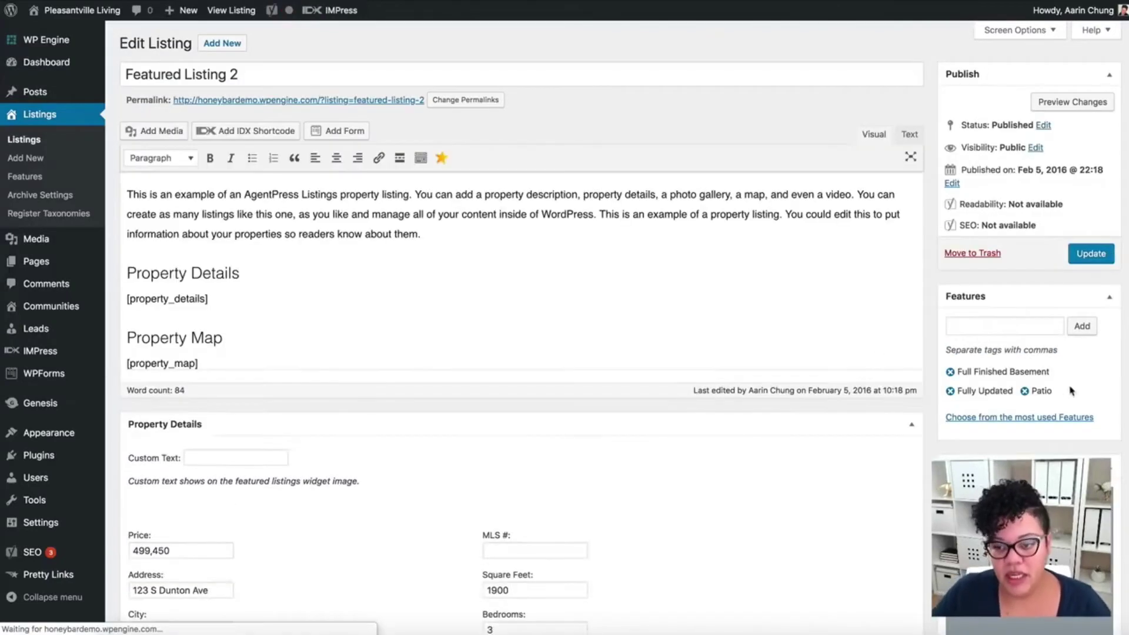
pyautogui.scroll(-3, 1040, 413)
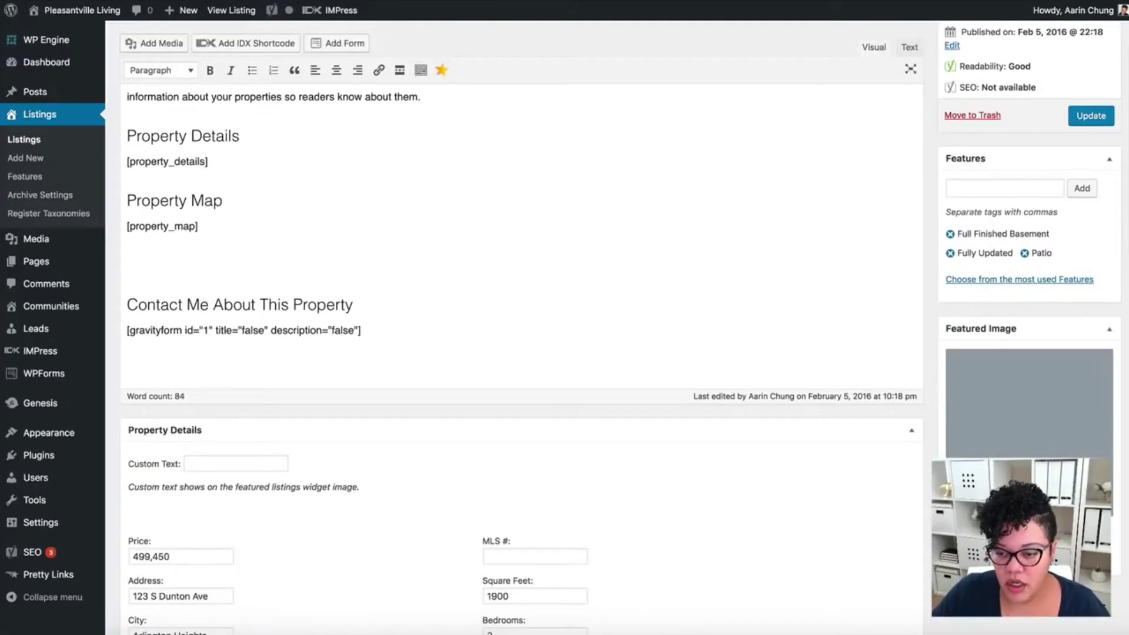
pyautogui.click(950, 234)
pyautogui.click(951, 234)
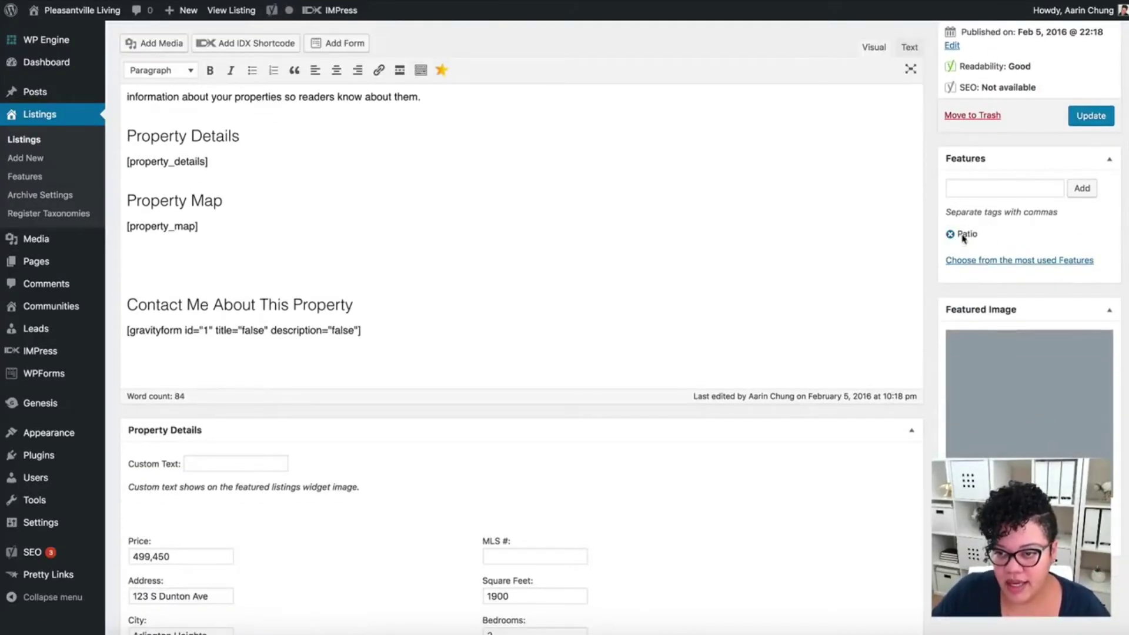
pyautogui.click(950, 234)
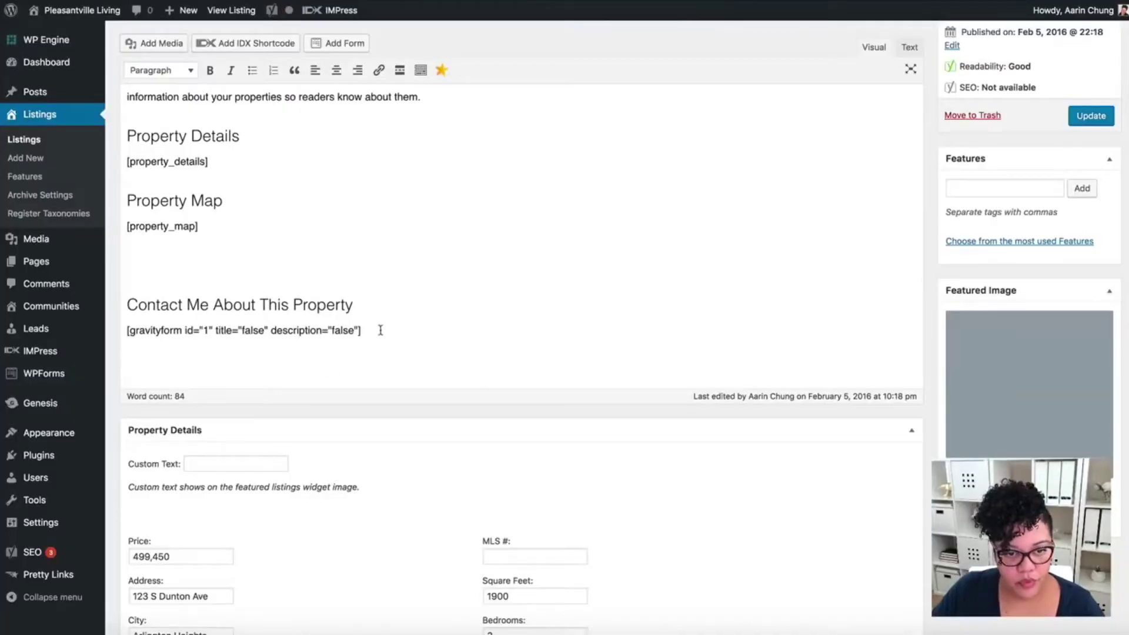
pyautogui.moveTo(380, 330); pyautogui.dragTo(100, 329)
pyautogui.write('[wpforms id="982" title="false" description="false"]')
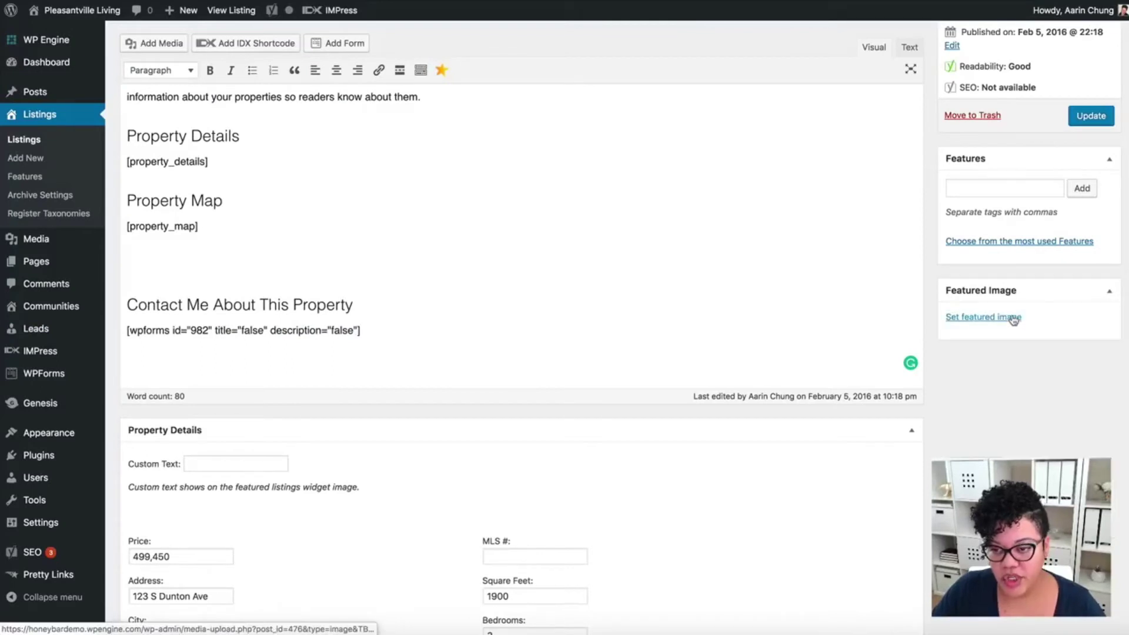
# - Set 6.png as Featured Listing 2's featured image, update the listing, then open Featured Listing 3
pyautogui.click(1013, 319)
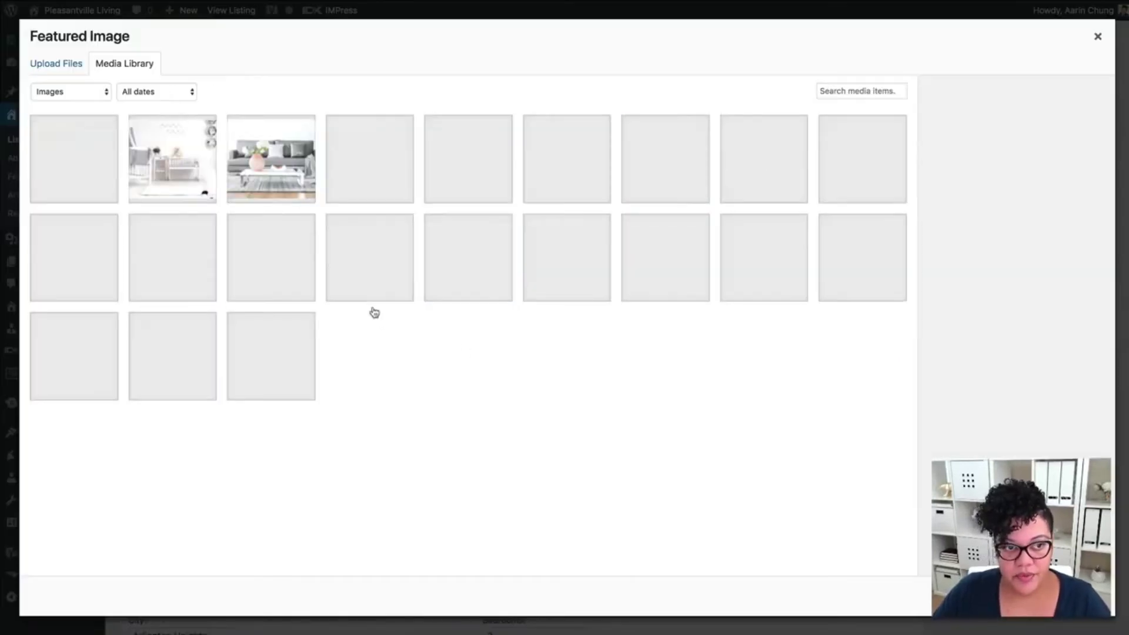
pyautogui.click(99, 167)
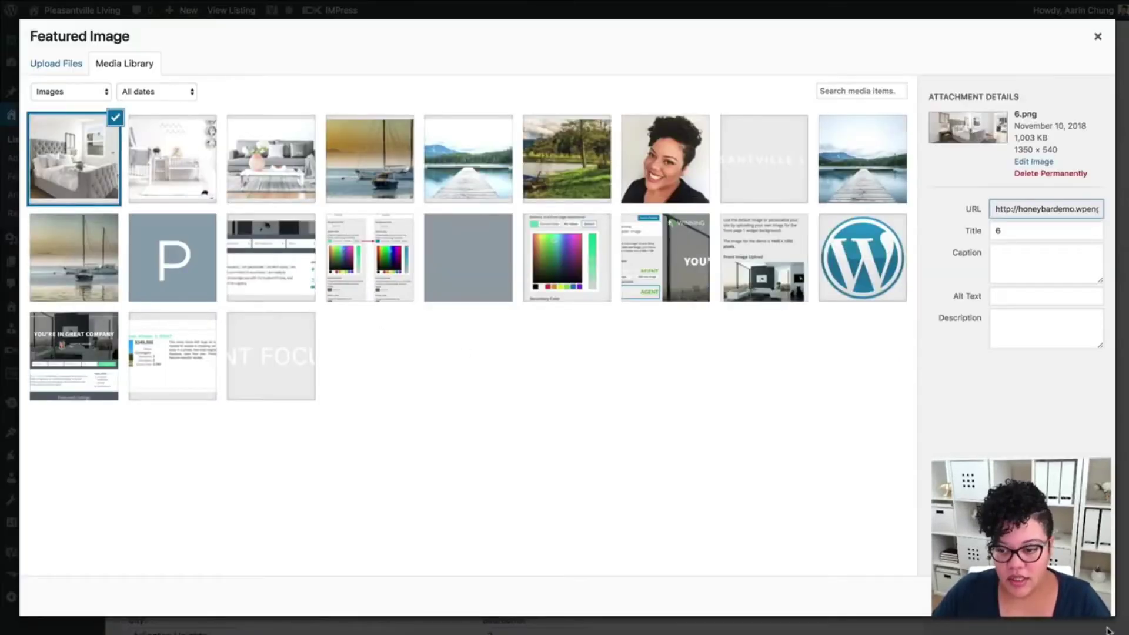
pyautogui.press('Escape')
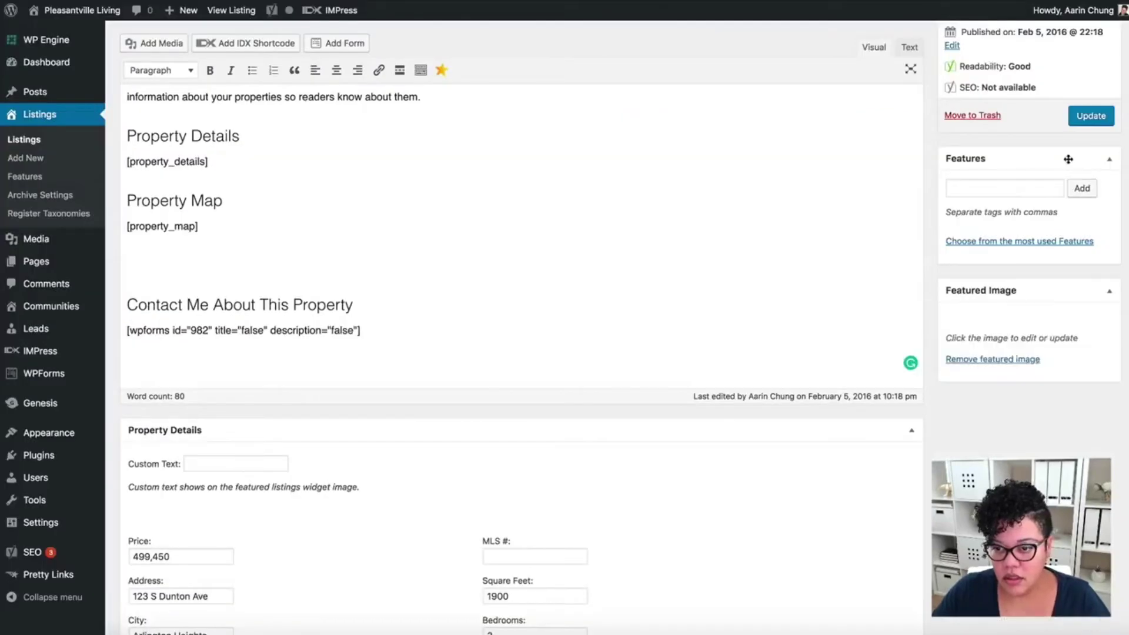
pyautogui.click(1092, 117)
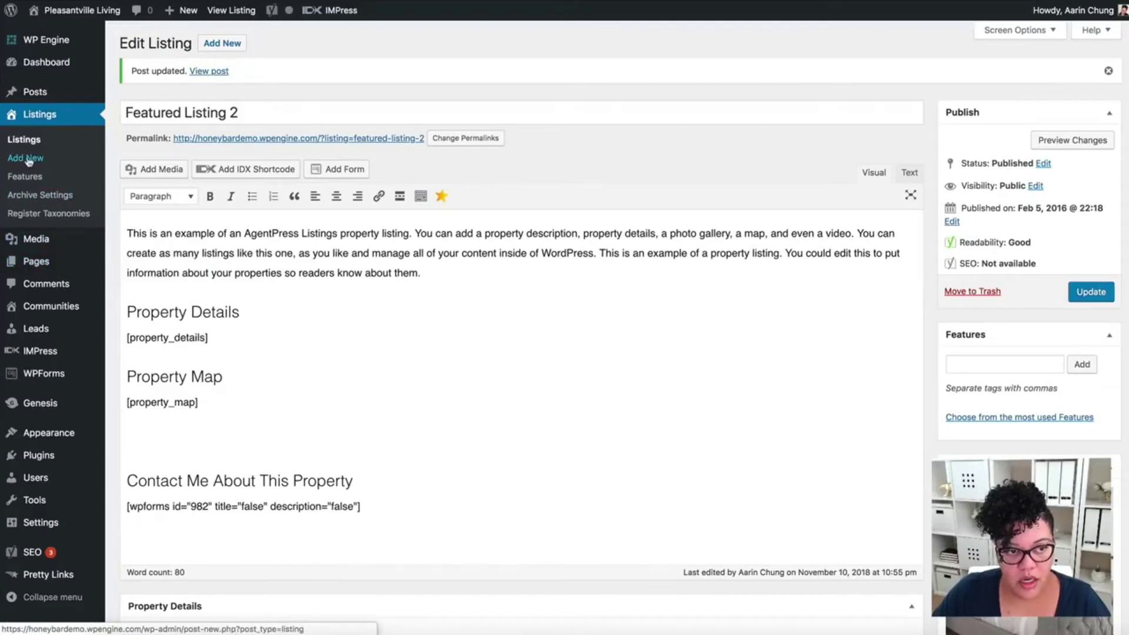
pyautogui.click(68, 145)
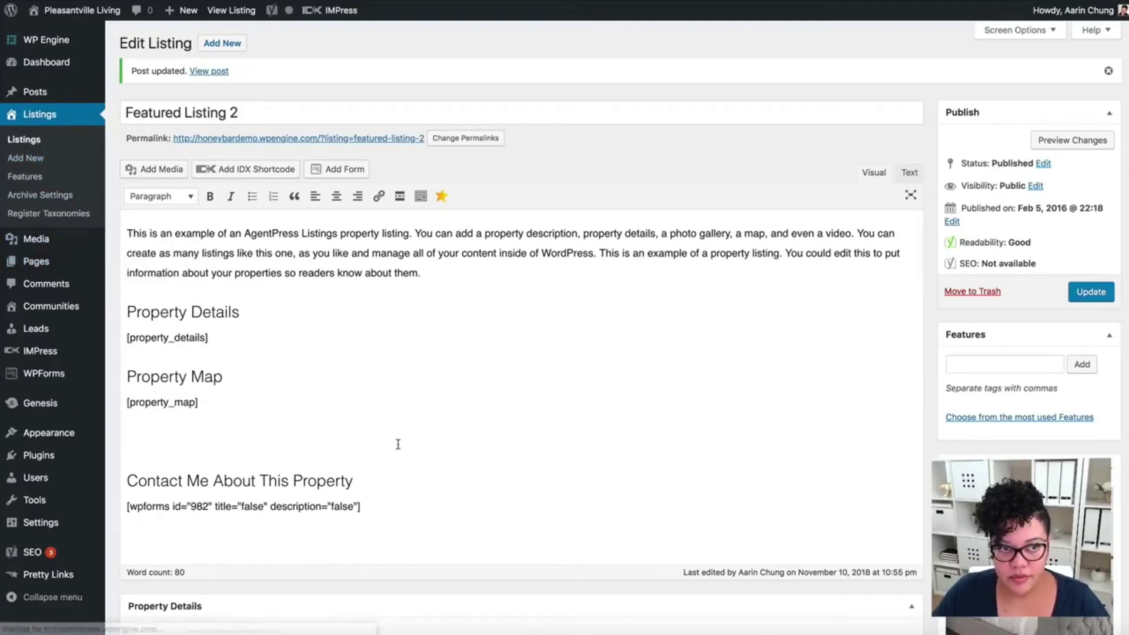
pyautogui.click(352, 424)
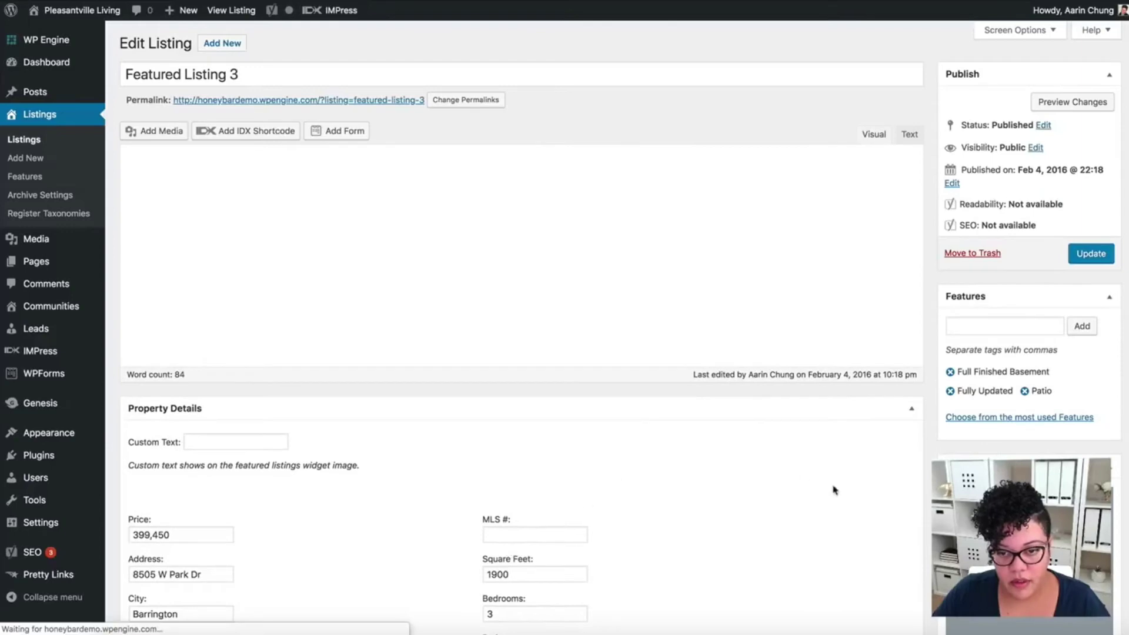
# - Remove Featured Listing 3's Full Finished Basement, Fully Updated and Patio tags and paste the wpforms shortcode over gravityform
pyautogui.click(950, 372)
pyautogui.click(951, 372)
pyautogui.click(951, 372)
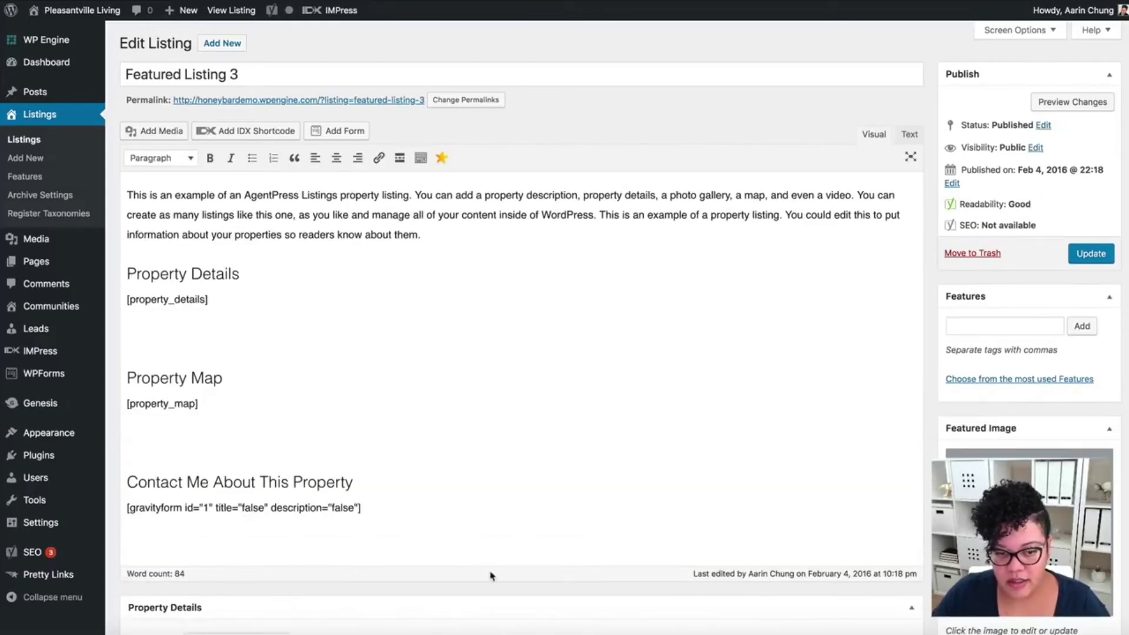
pyautogui.moveTo(423, 509); pyautogui.dragTo(119, 511)
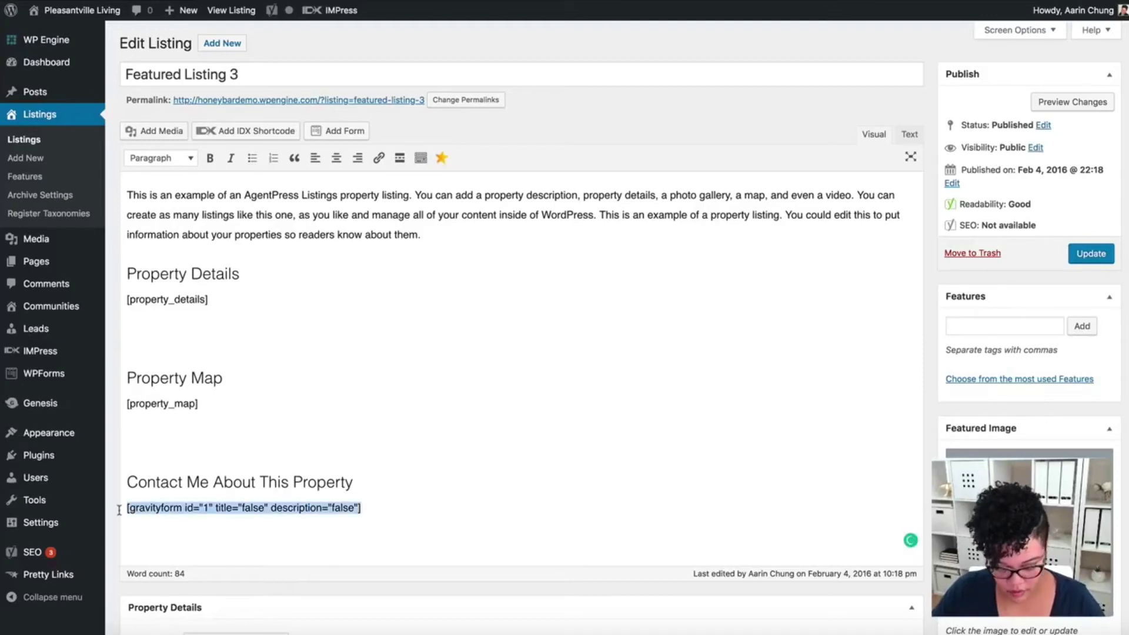
pyautogui.write('[wpforms id="982" title="false" description="false"]')
pyautogui.scroll(-12, 780, 500)
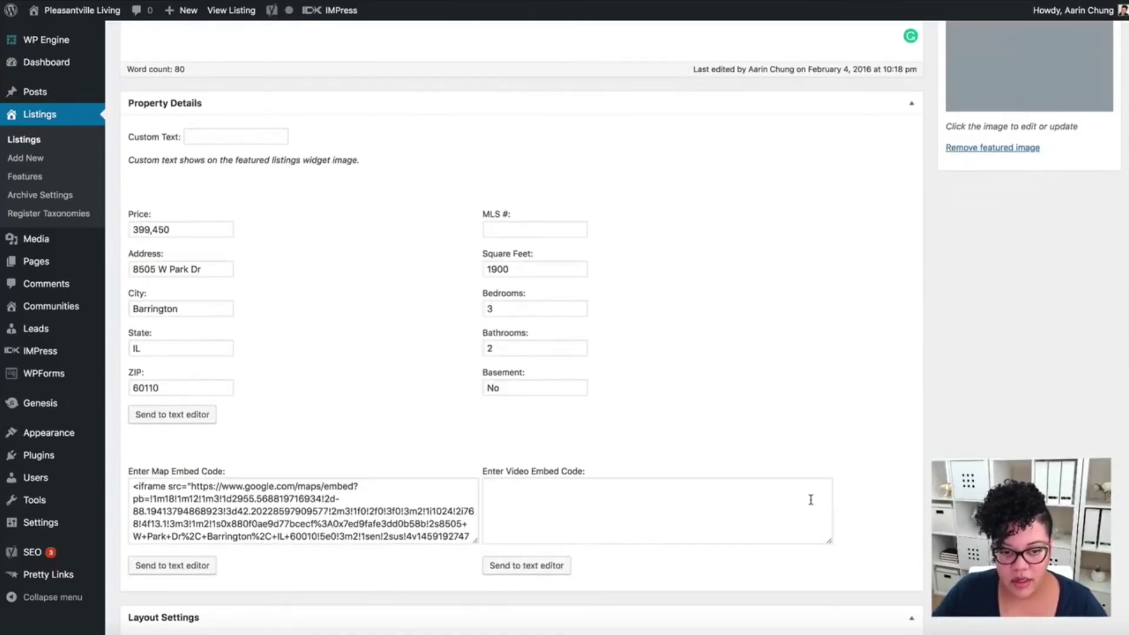
pyautogui.scroll(10, 892, 515)
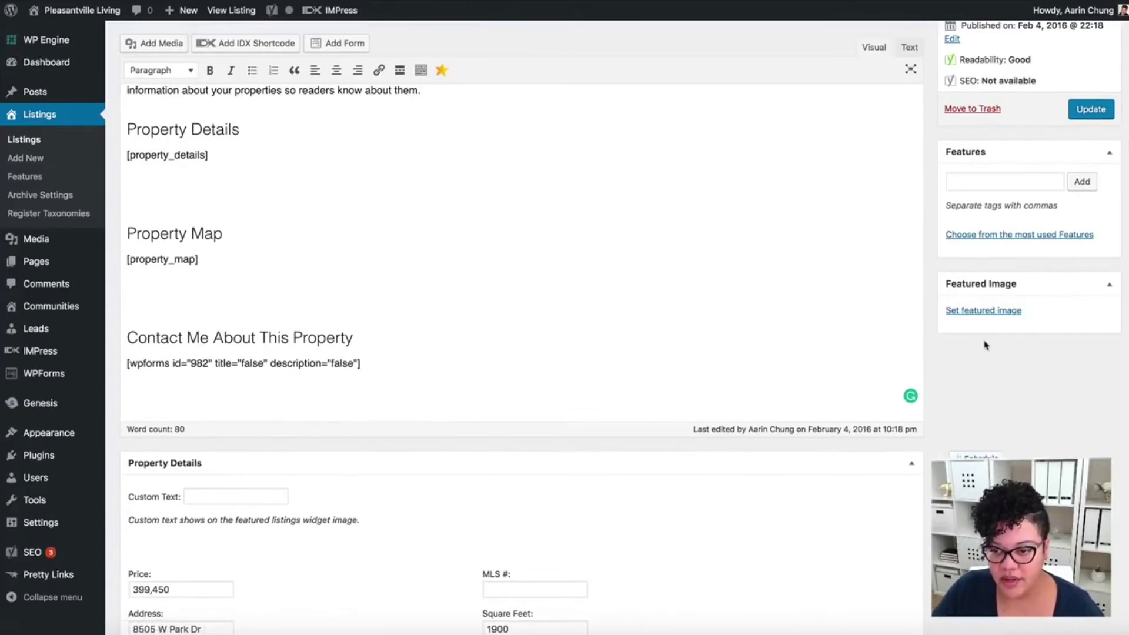
# - Make the nursery photo 5.png the featured image and update the listing
pyautogui.click(983, 311)
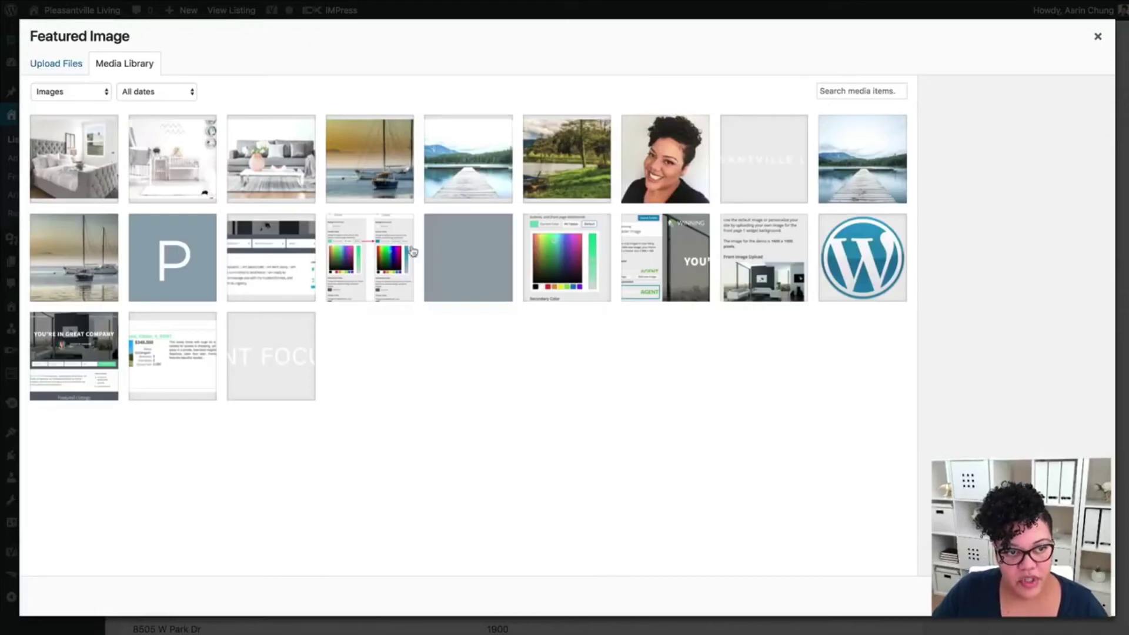
pyautogui.click(159, 165)
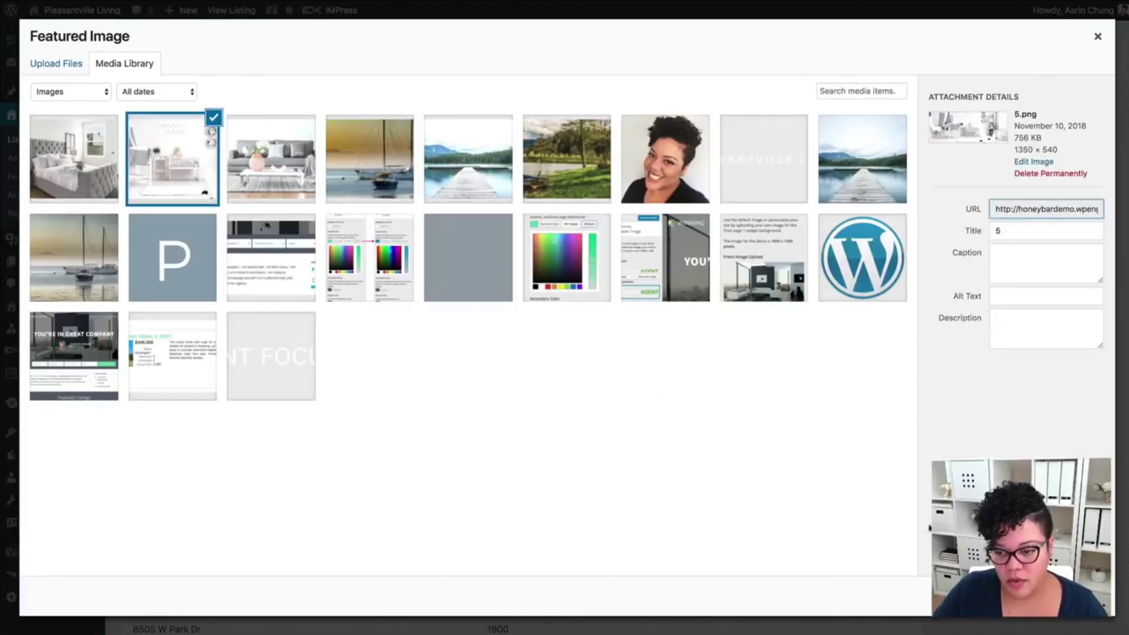
pyautogui.press('Escape')
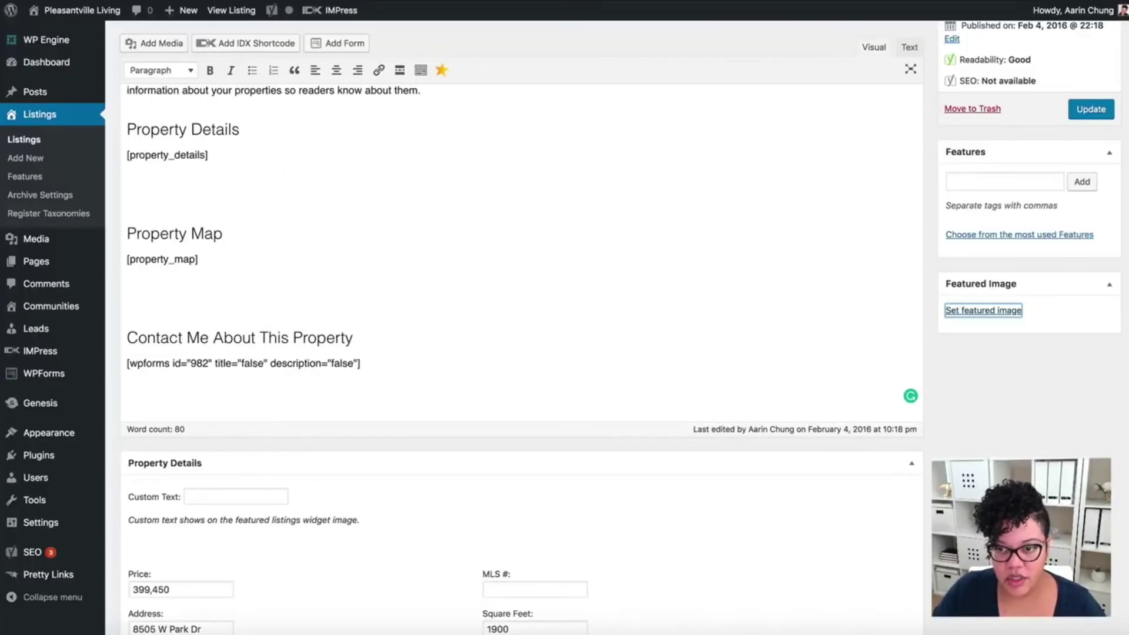
pyautogui.scroll(3, 1082, 252)
pyautogui.click(1089, 253)
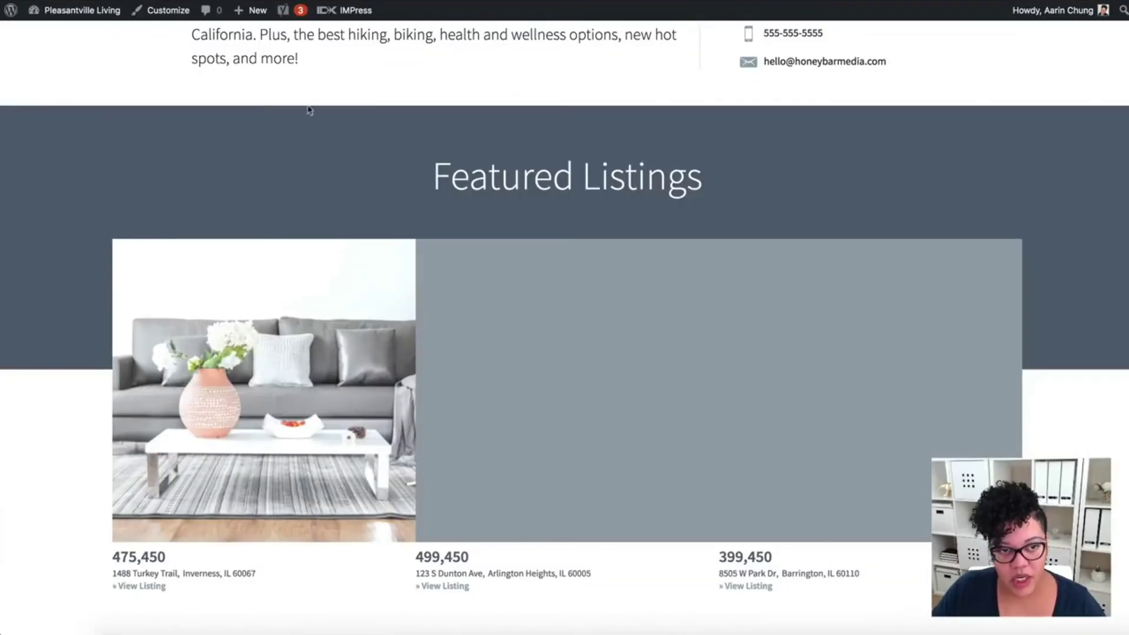
# - Reload the front page to check the Featured Listings photos, then dismiss the form's embed code window
pyautogui.hotkey('ctrl', 'r')
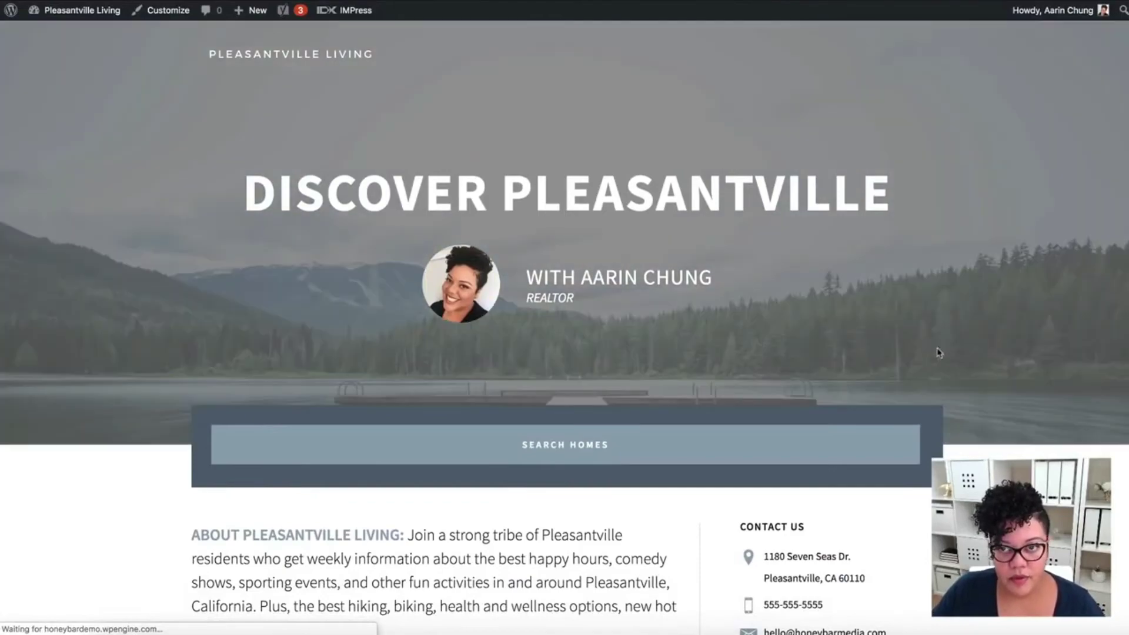
pyautogui.scroll(-5, 978, 415)
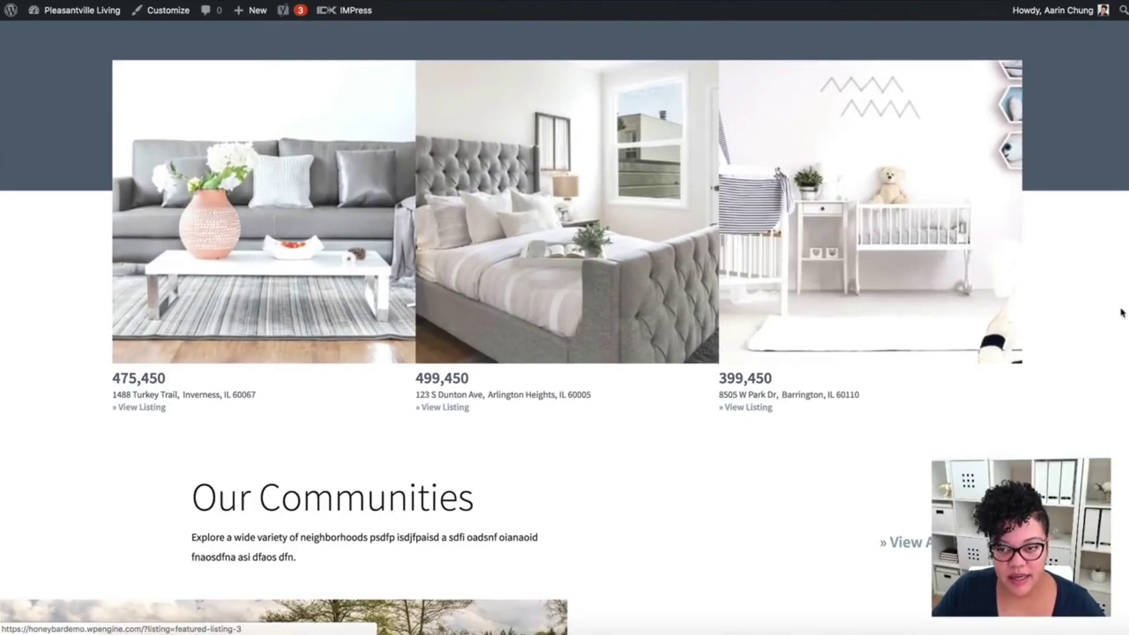
pyautogui.scroll(2, 1047, 302)
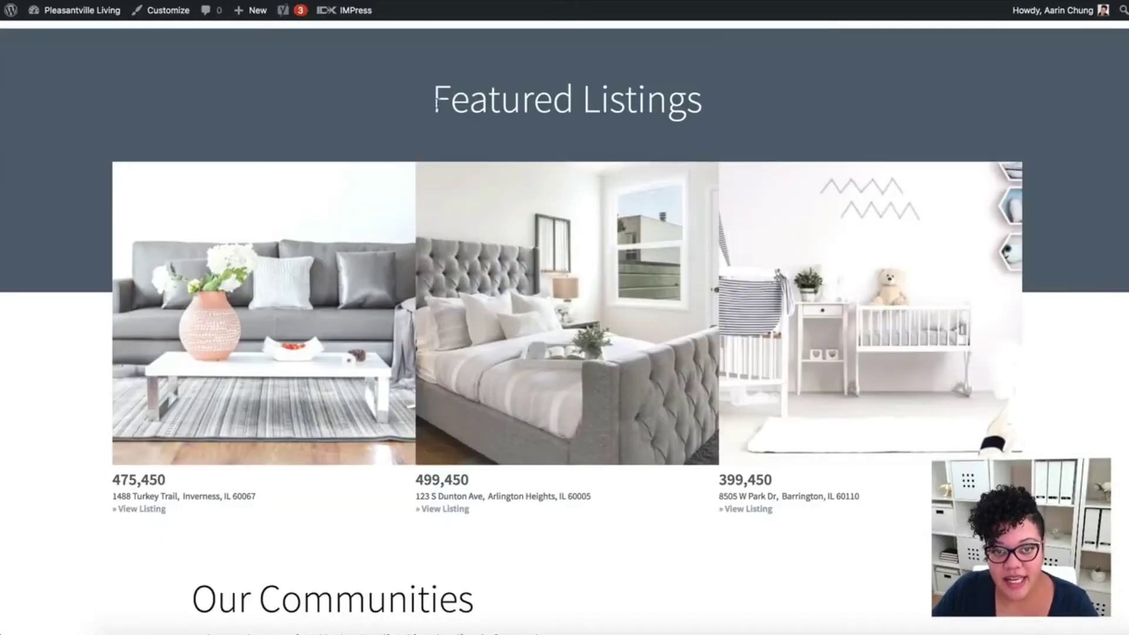
pyautogui.moveTo(435, 101); pyautogui.dragTo(766, 104)
pyautogui.moveTo(807, 191)
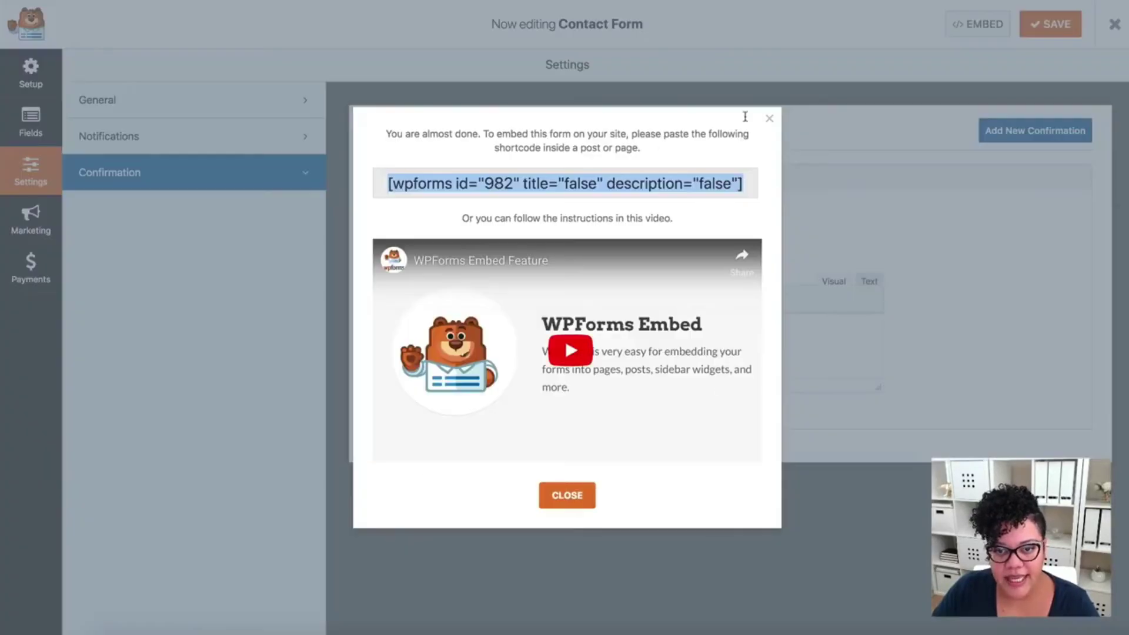
pyautogui.click(575, 114)
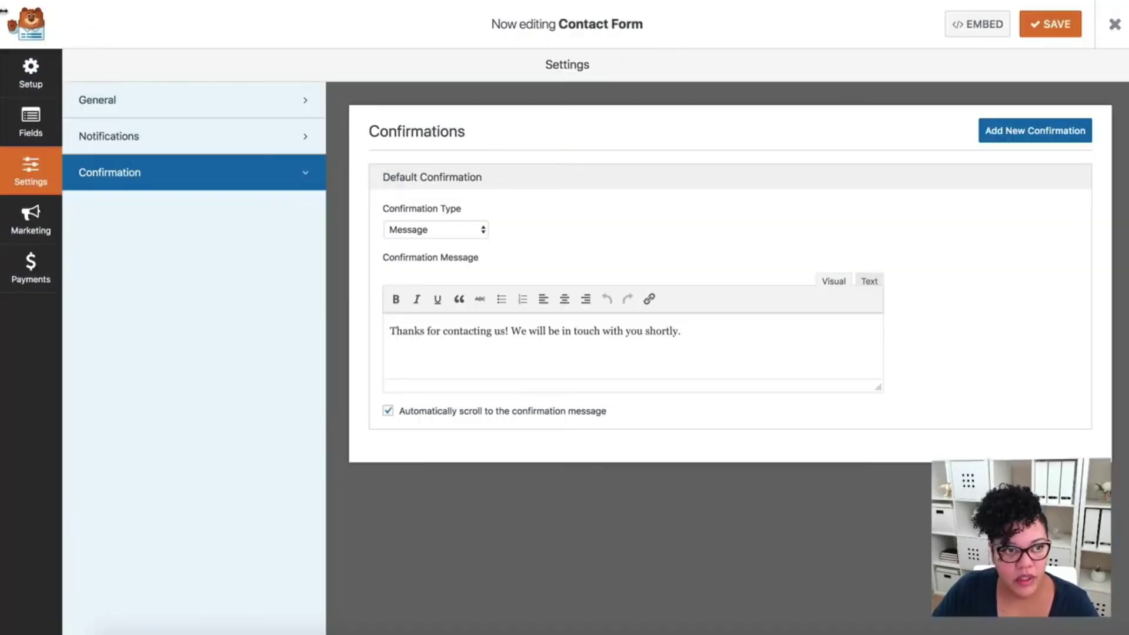
# - Save the Contact Form in the WPForms builder
pyautogui.click(1051, 24)
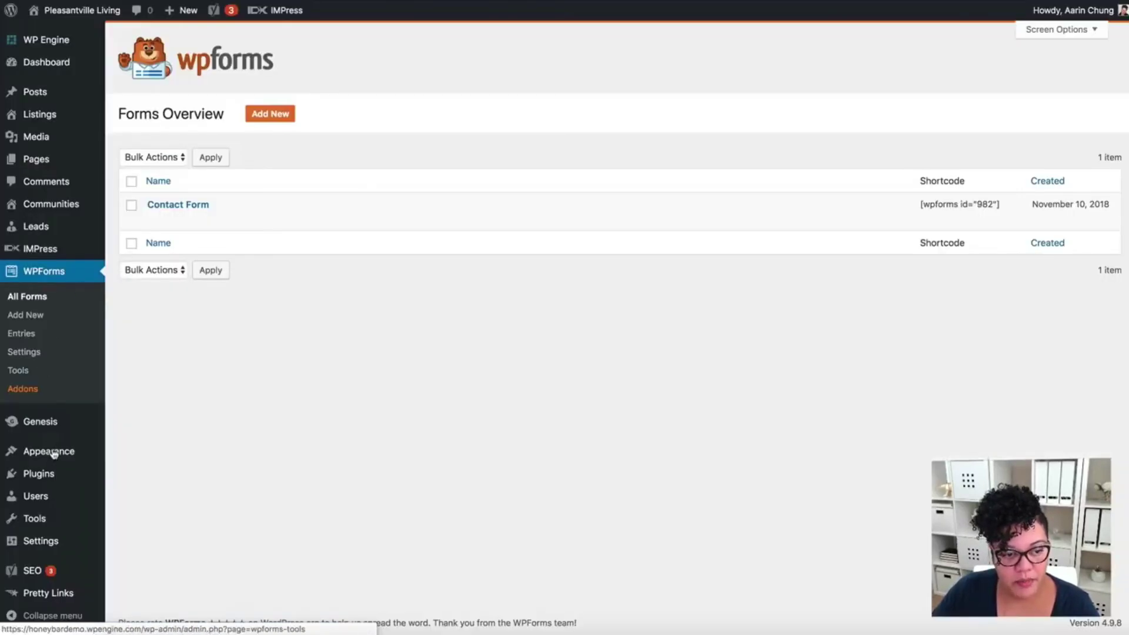
pyautogui.moveTo(54, 453)
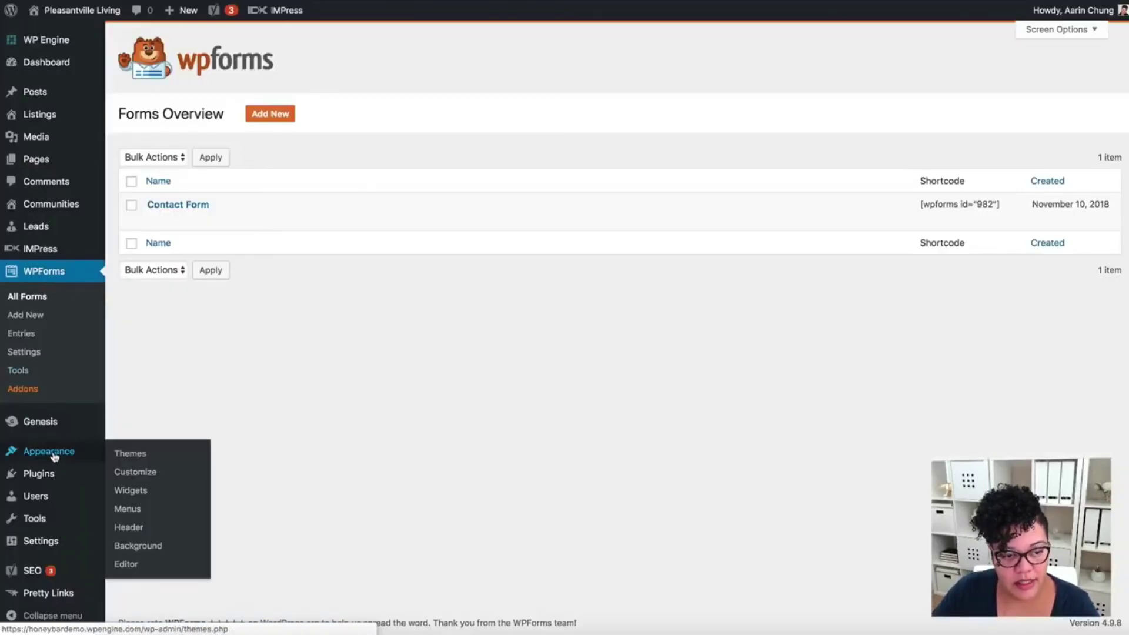
# - Change the Front Page 3 AgentPress - Featured Listings widget title to 'Hot Properties' and save it
pyautogui.click(147, 488)
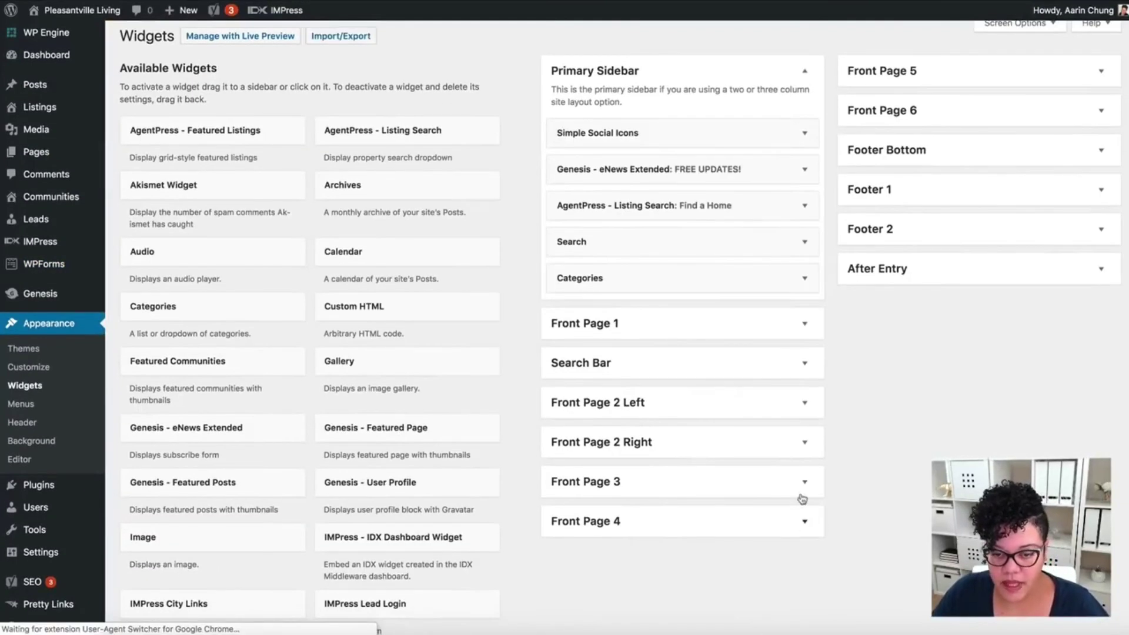
pyautogui.click(805, 482)
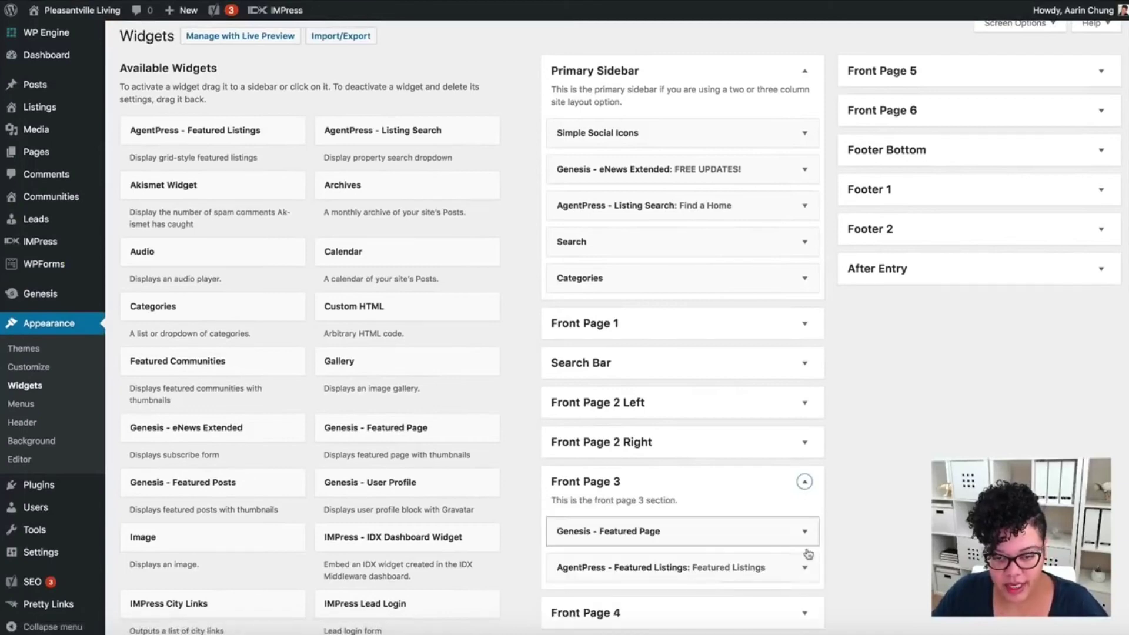
pyautogui.scroll(-3, 809, 568)
pyautogui.click(804, 378)
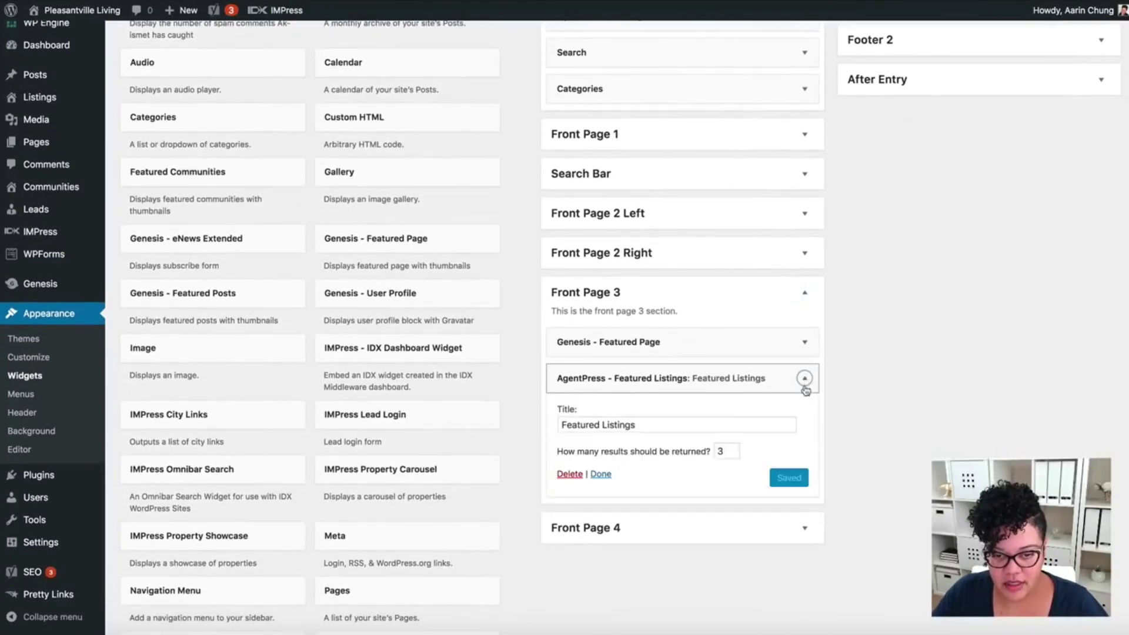
pyautogui.moveTo(637, 426); pyautogui.dragTo(551, 431)
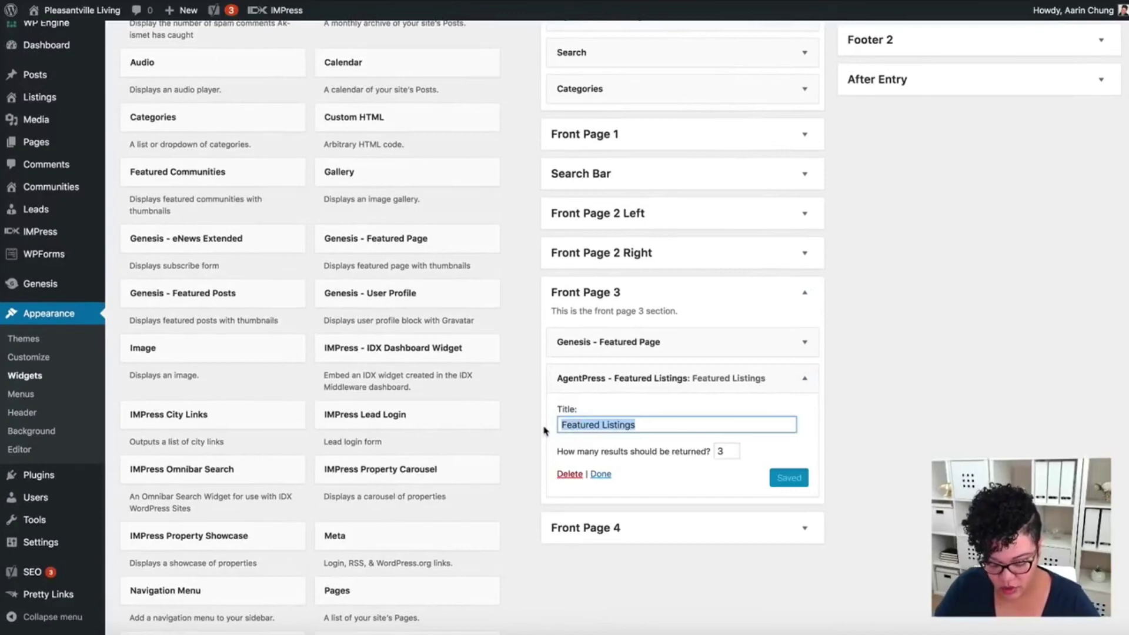
pyautogui.write('Hot Proper')
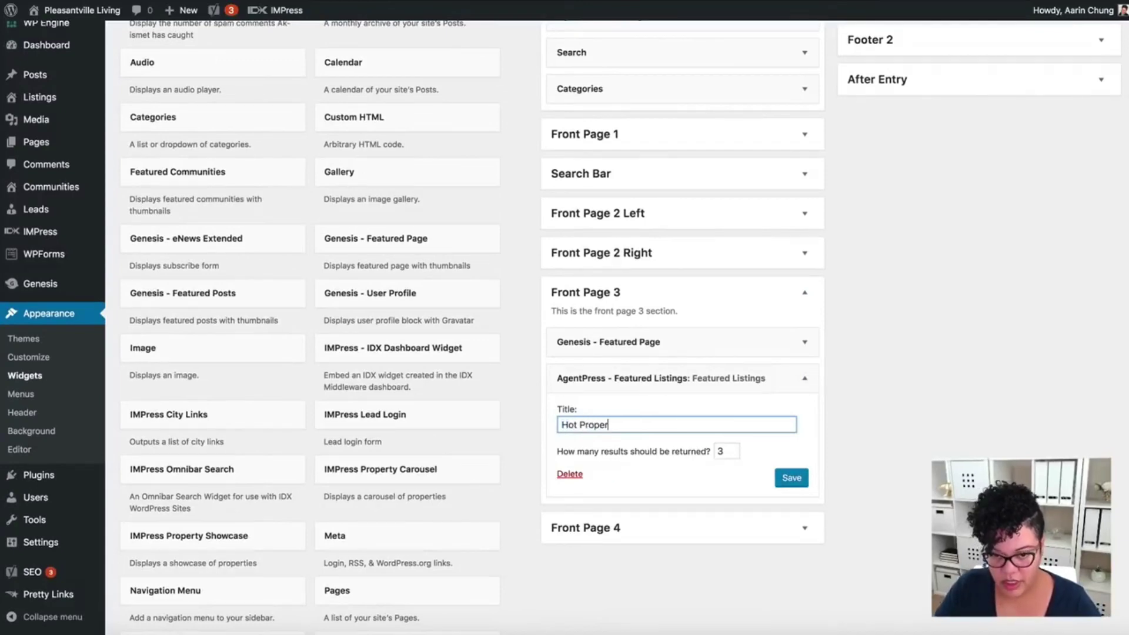
pyautogui.write('ties')
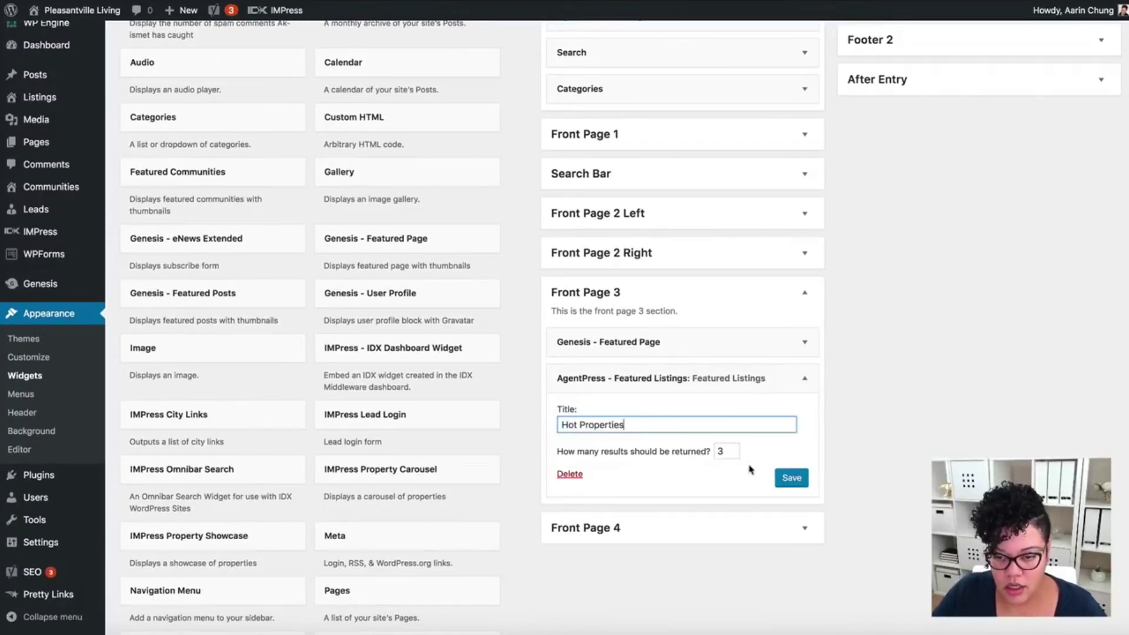
pyautogui.click(792, 482)
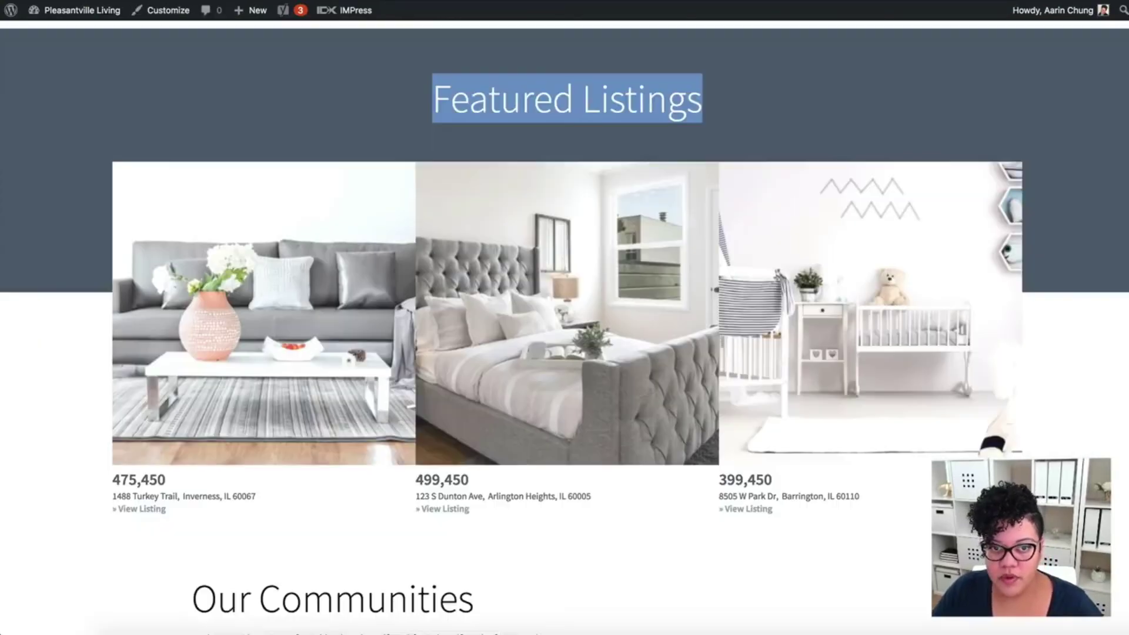
# - Reload the home page and scroll to confirm the listings section is headed 'Hot Properties'
pyautogui.click(50, 2)
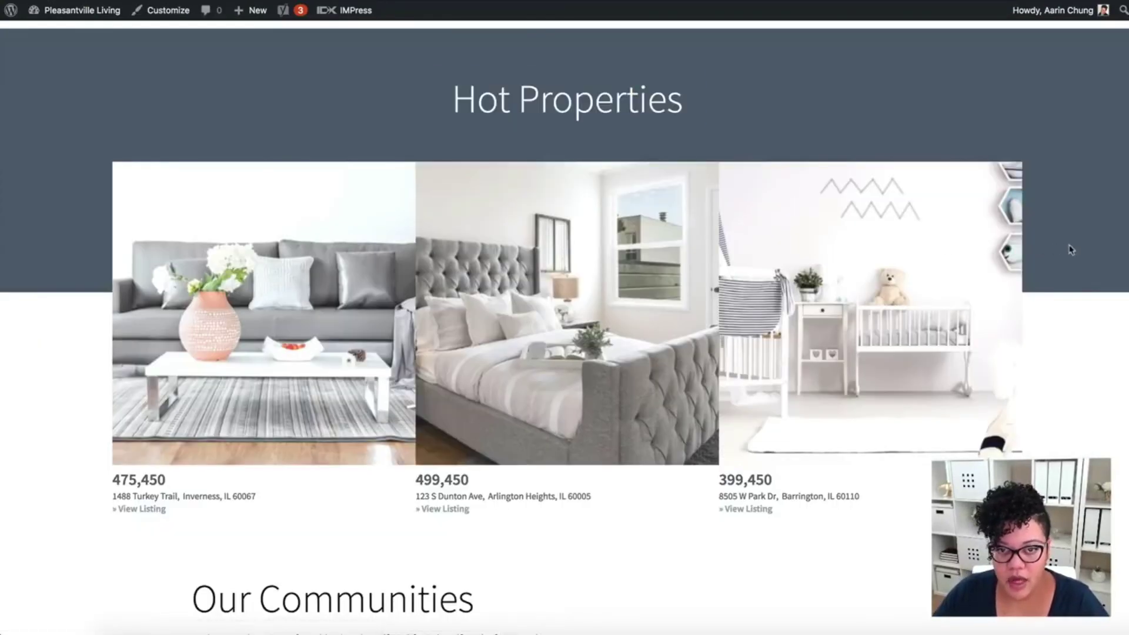
pyautogui.scroll(10, 1066, 290)
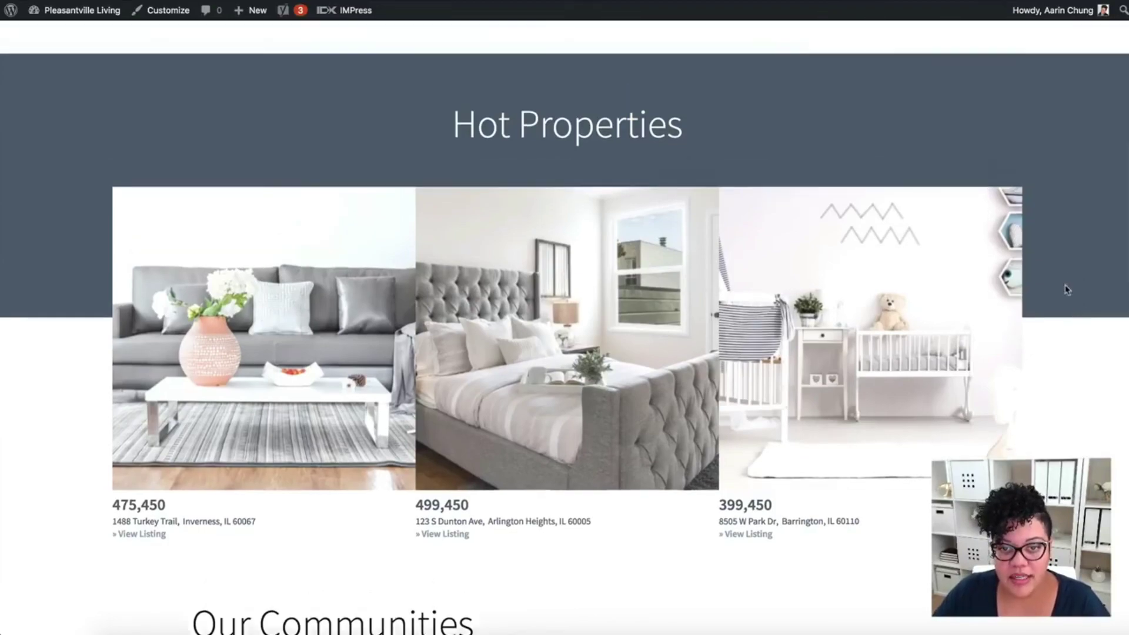
pyautogui.scroll(-15, 1067, 289)
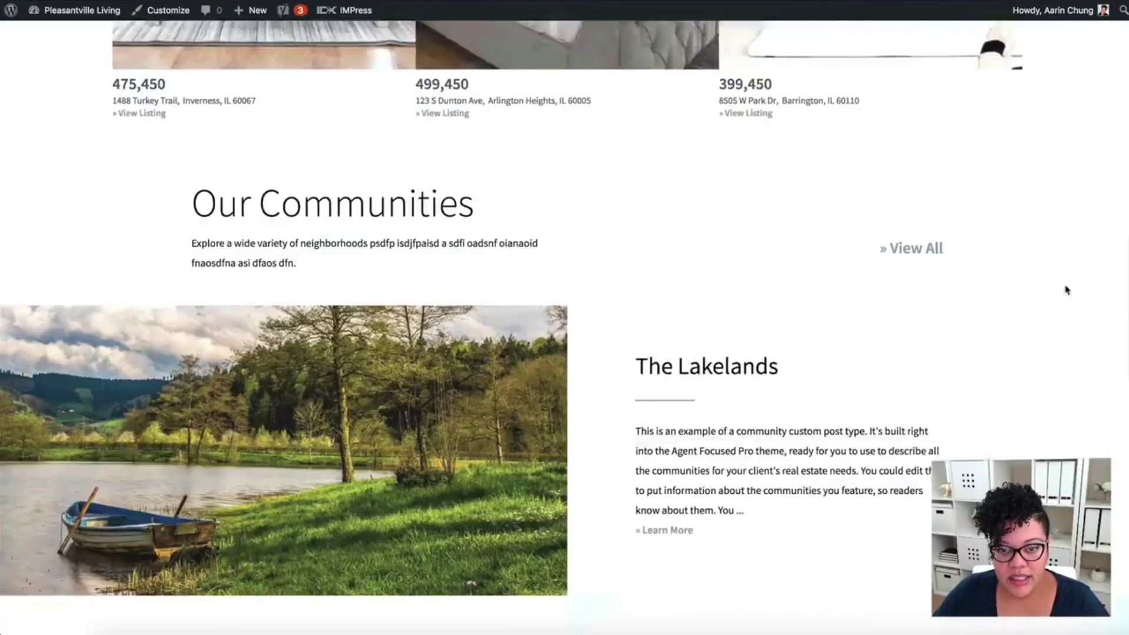
pyautogui.scroll(12, 1065, 289)
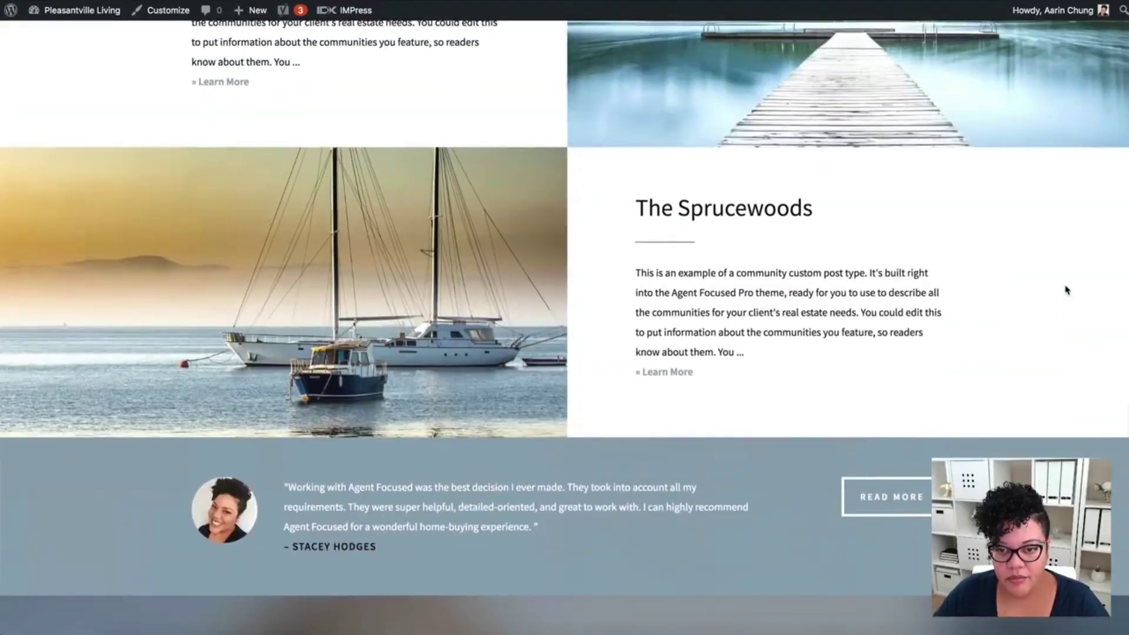
pyautogui.scroll(1, 1058, 290)
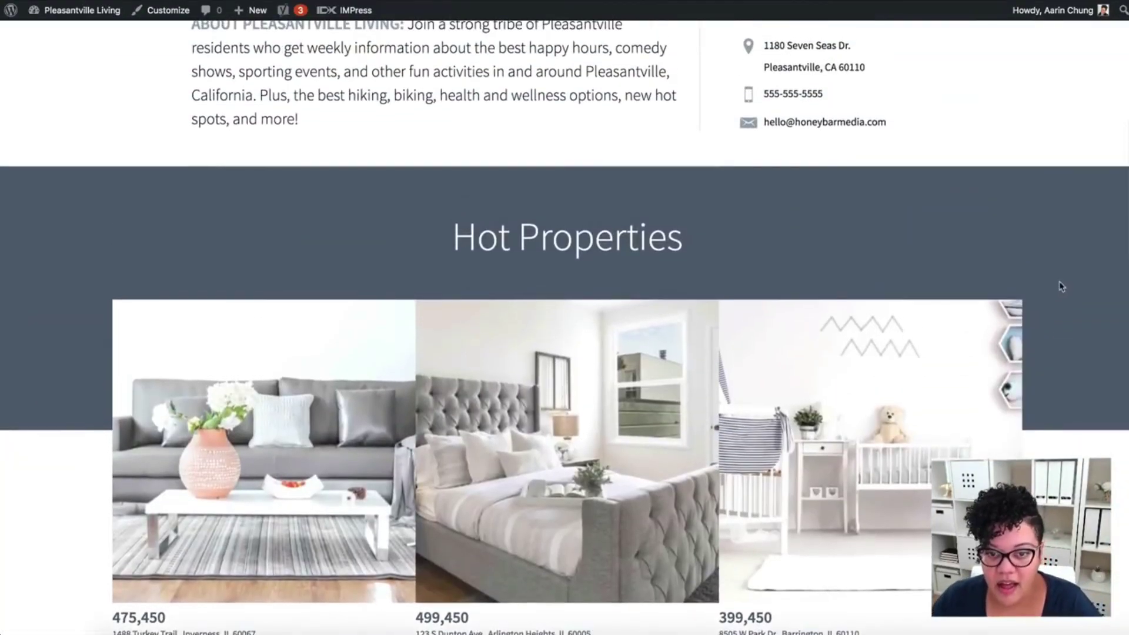
pyautogui.scroll(3, 1061, 287)
pyautogui.scroll(6, 1062, 287)
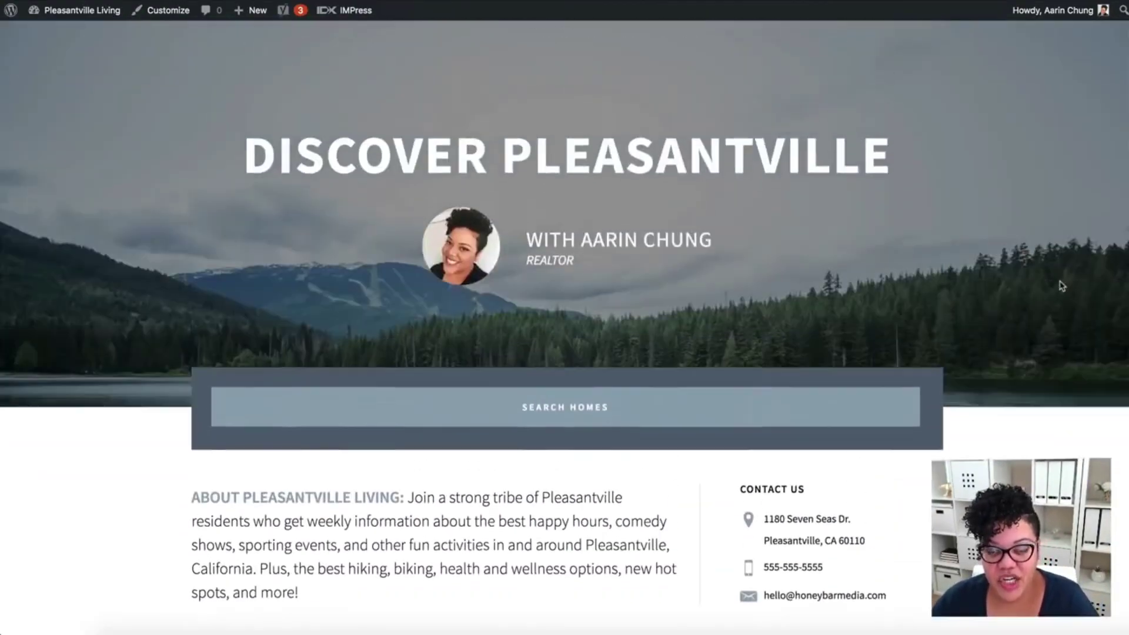